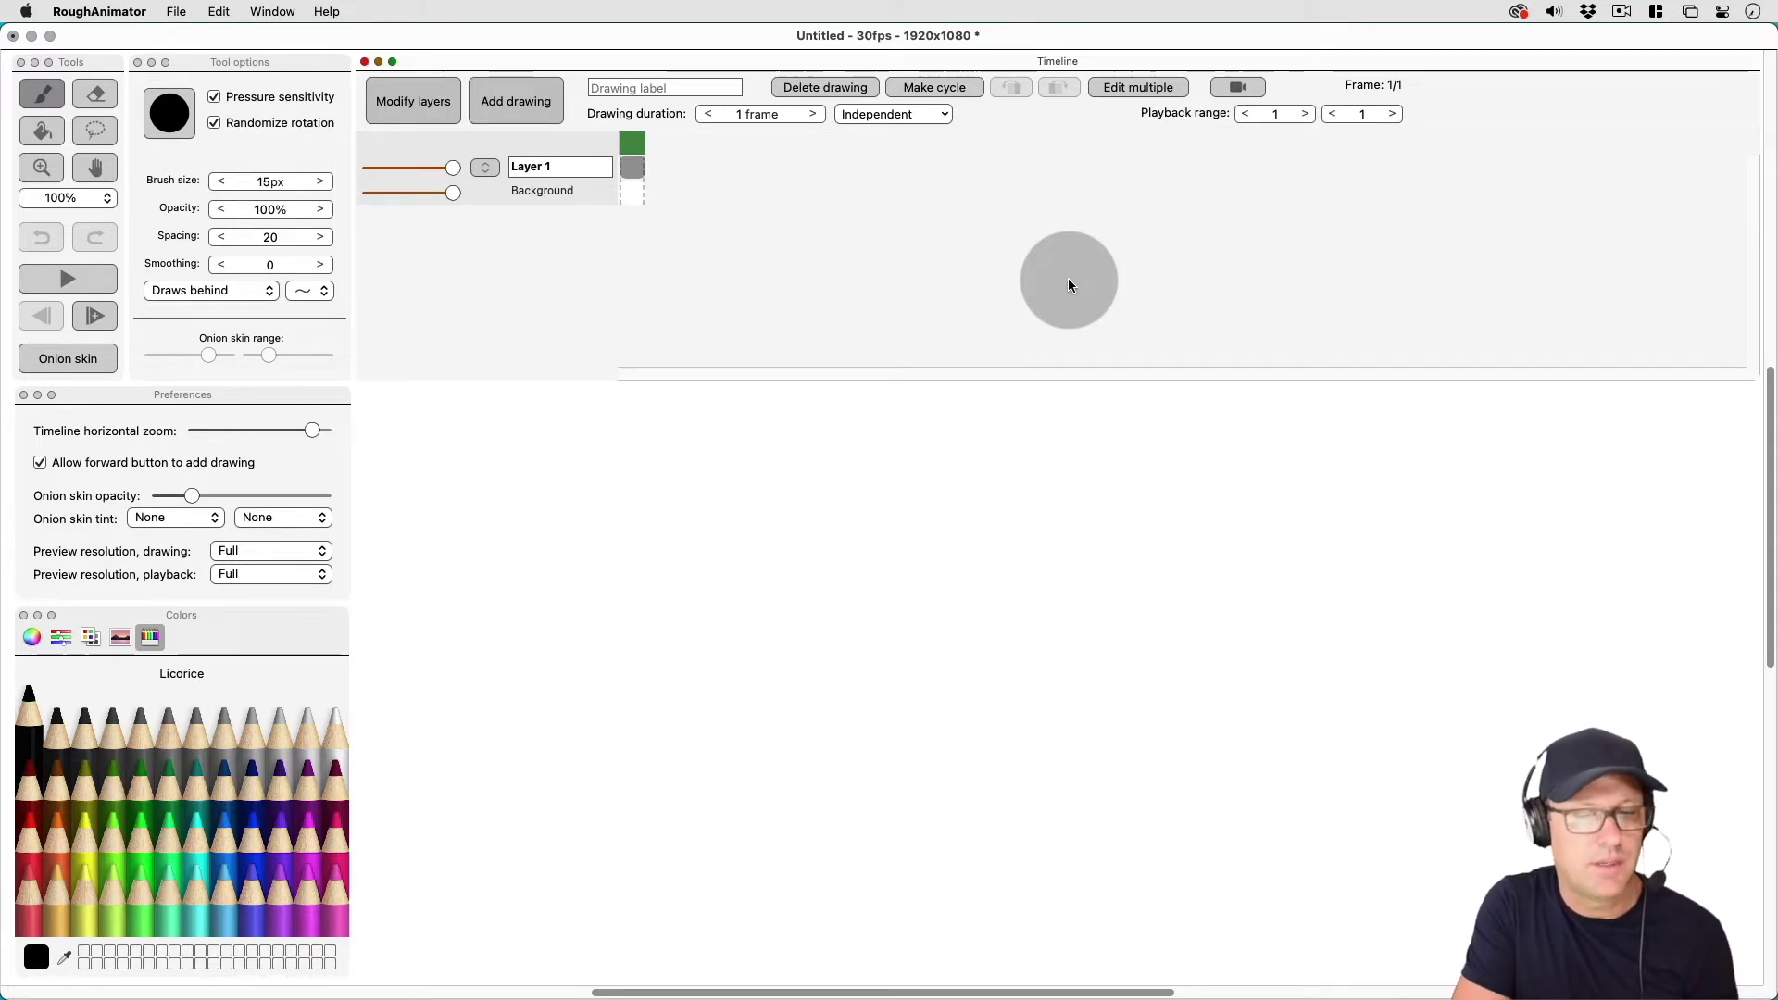
Hide the Tools panel from the Window list and close the Tool options panel.
{"action": "left_click", "coordinate": [289, 13]}
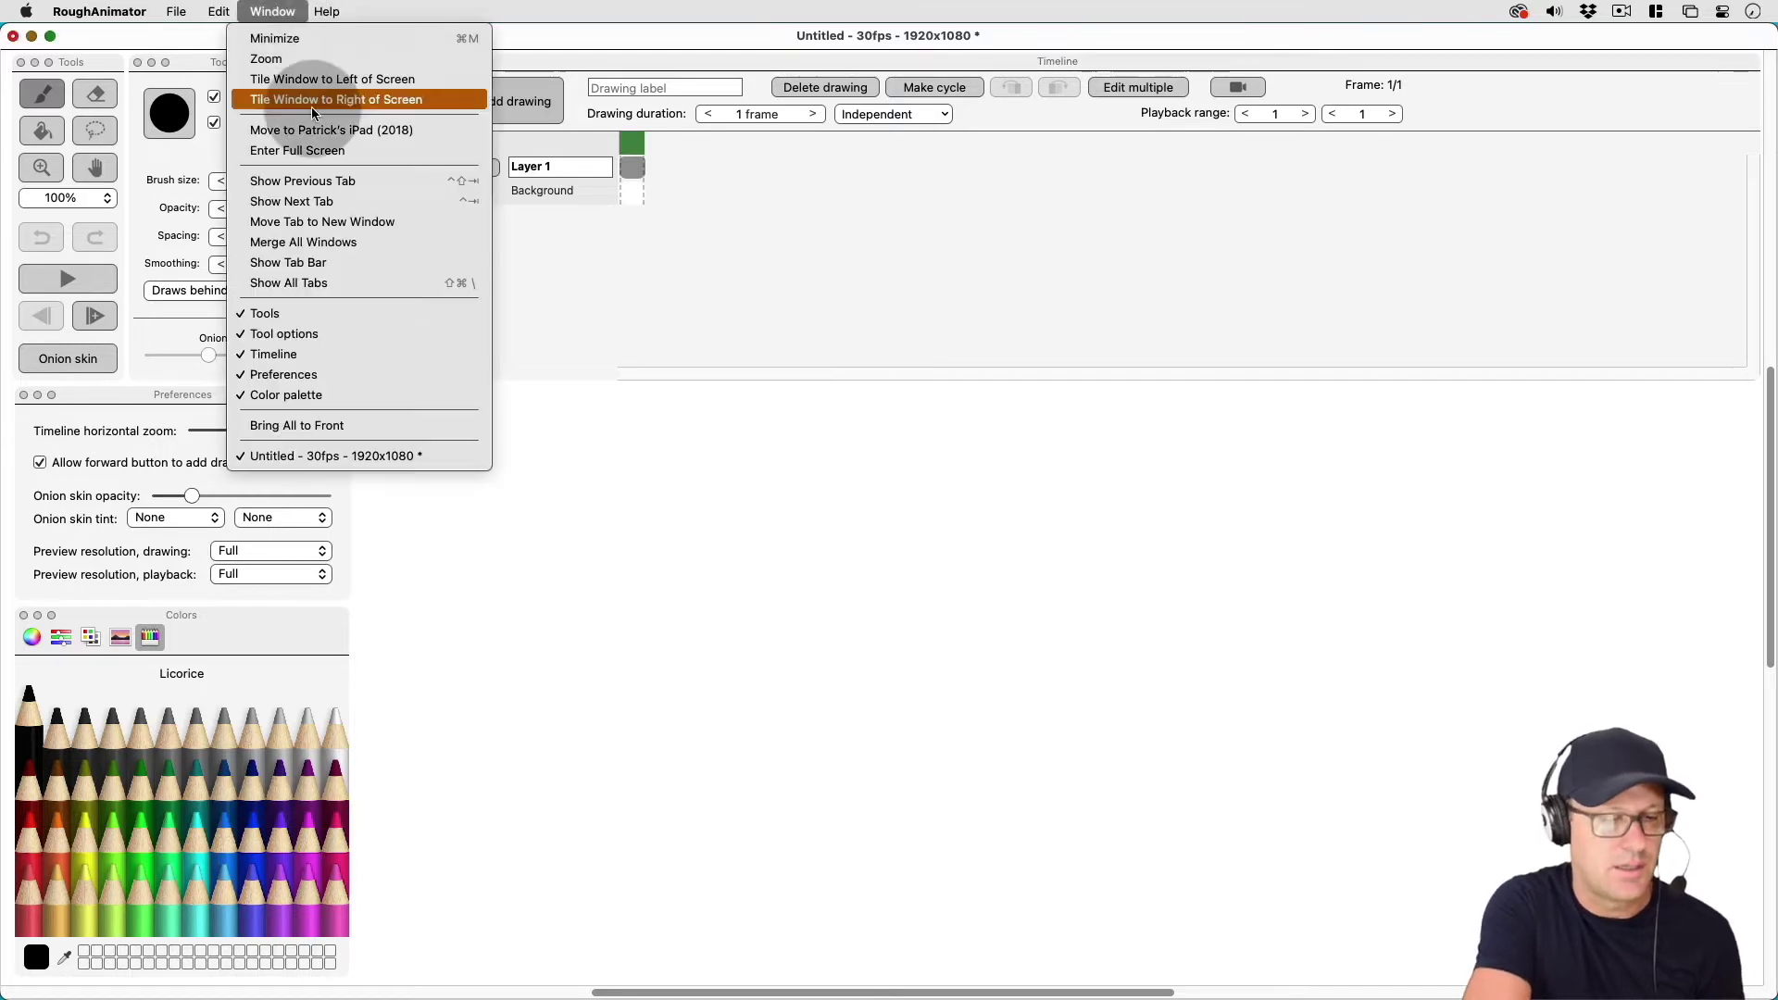
{"action": "left_click", "coordinate": [271, 313]}
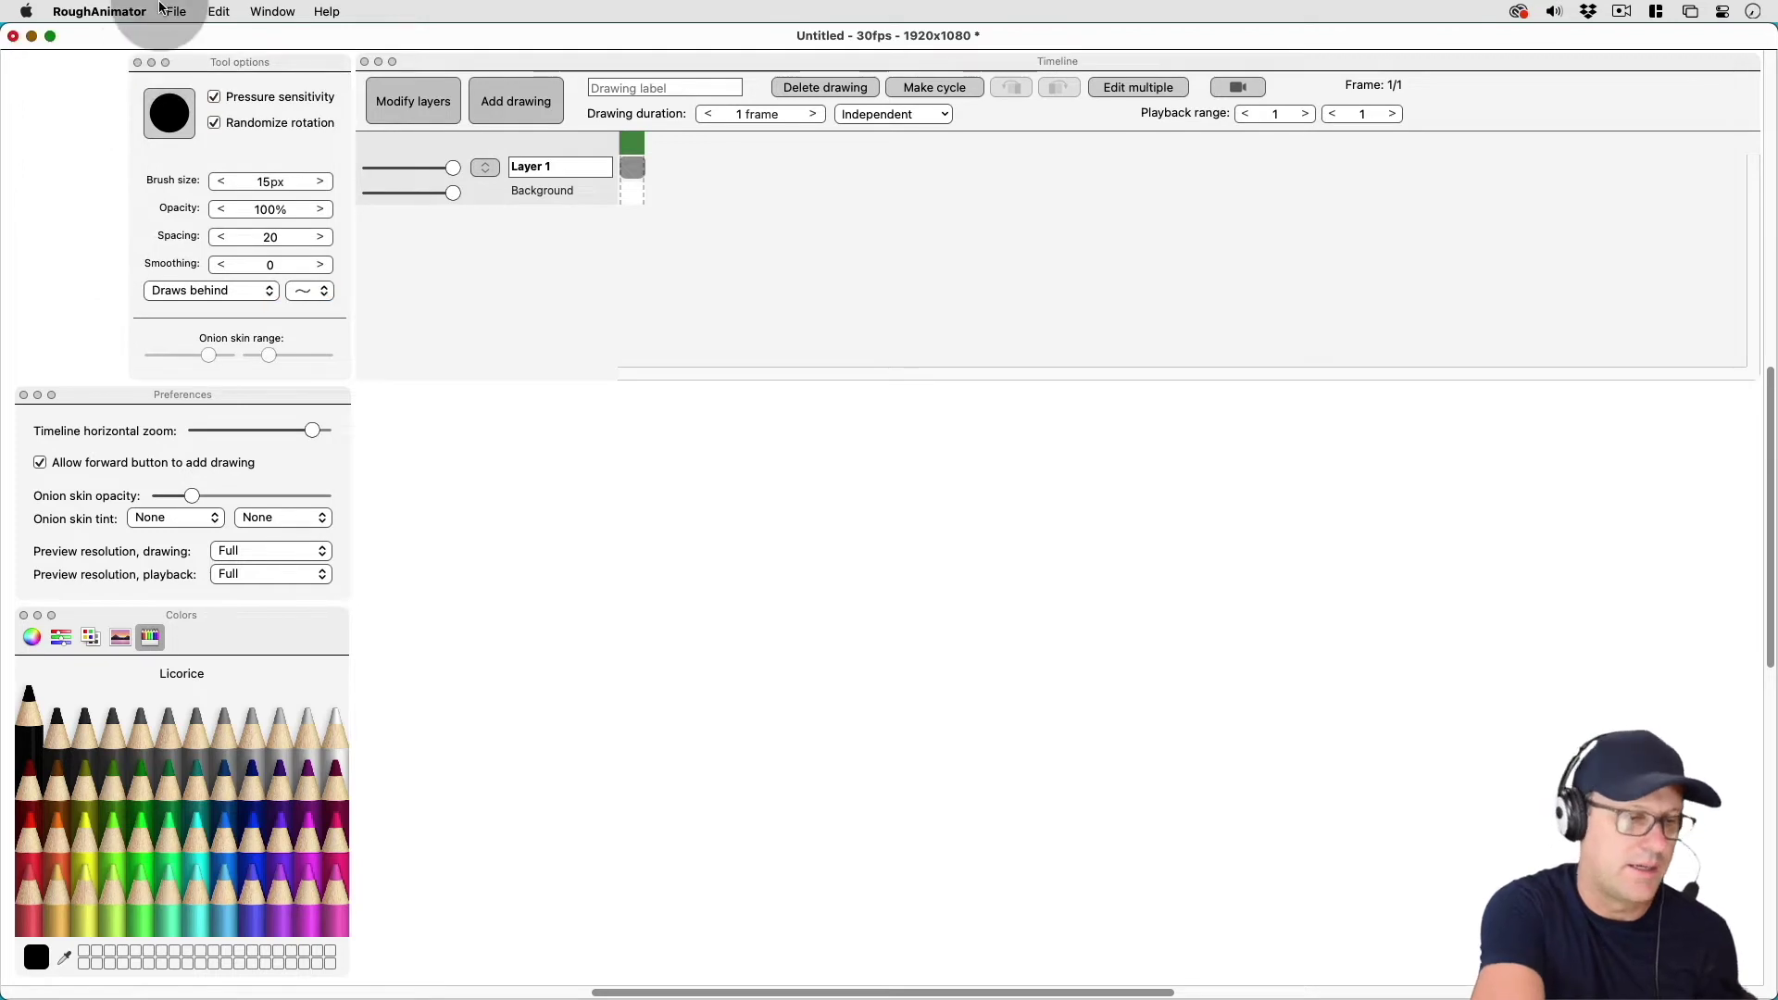
{"action": "left_click", "coordinate": [139, 63]}
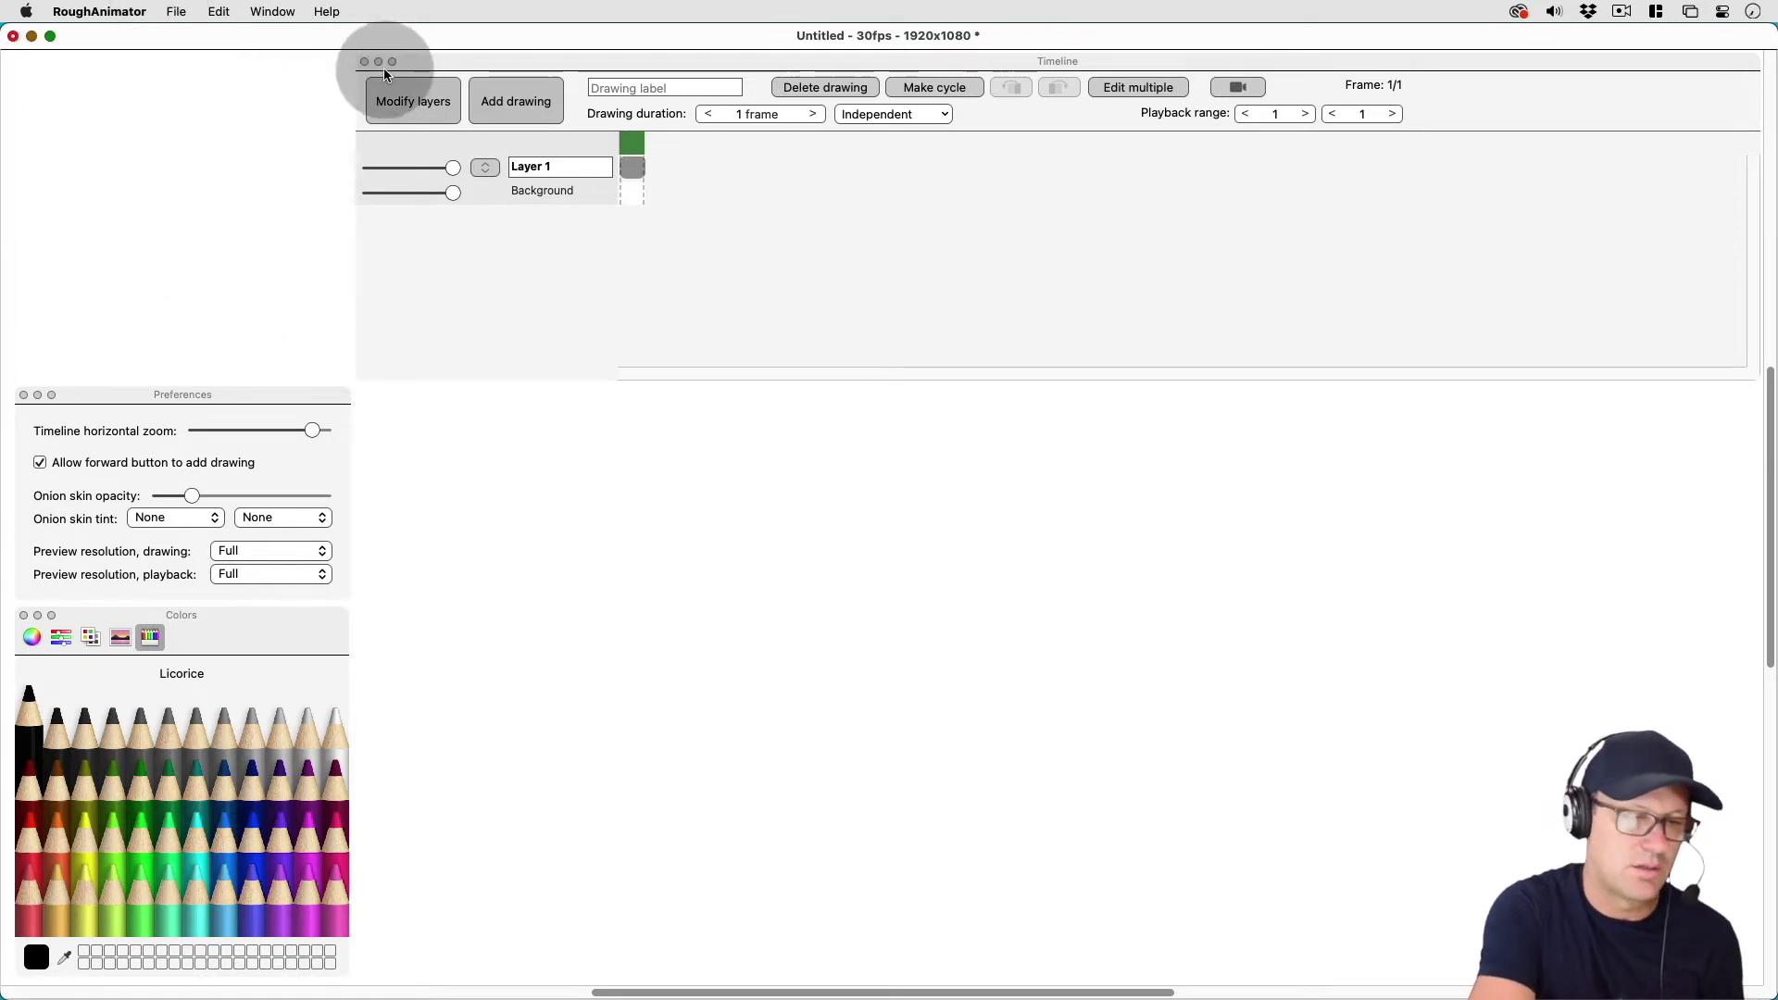
Close the Timeline panel, briefly restoring it once, so it ends up hidden.
{"action": "left_click", "coordinate": [365, 62]}
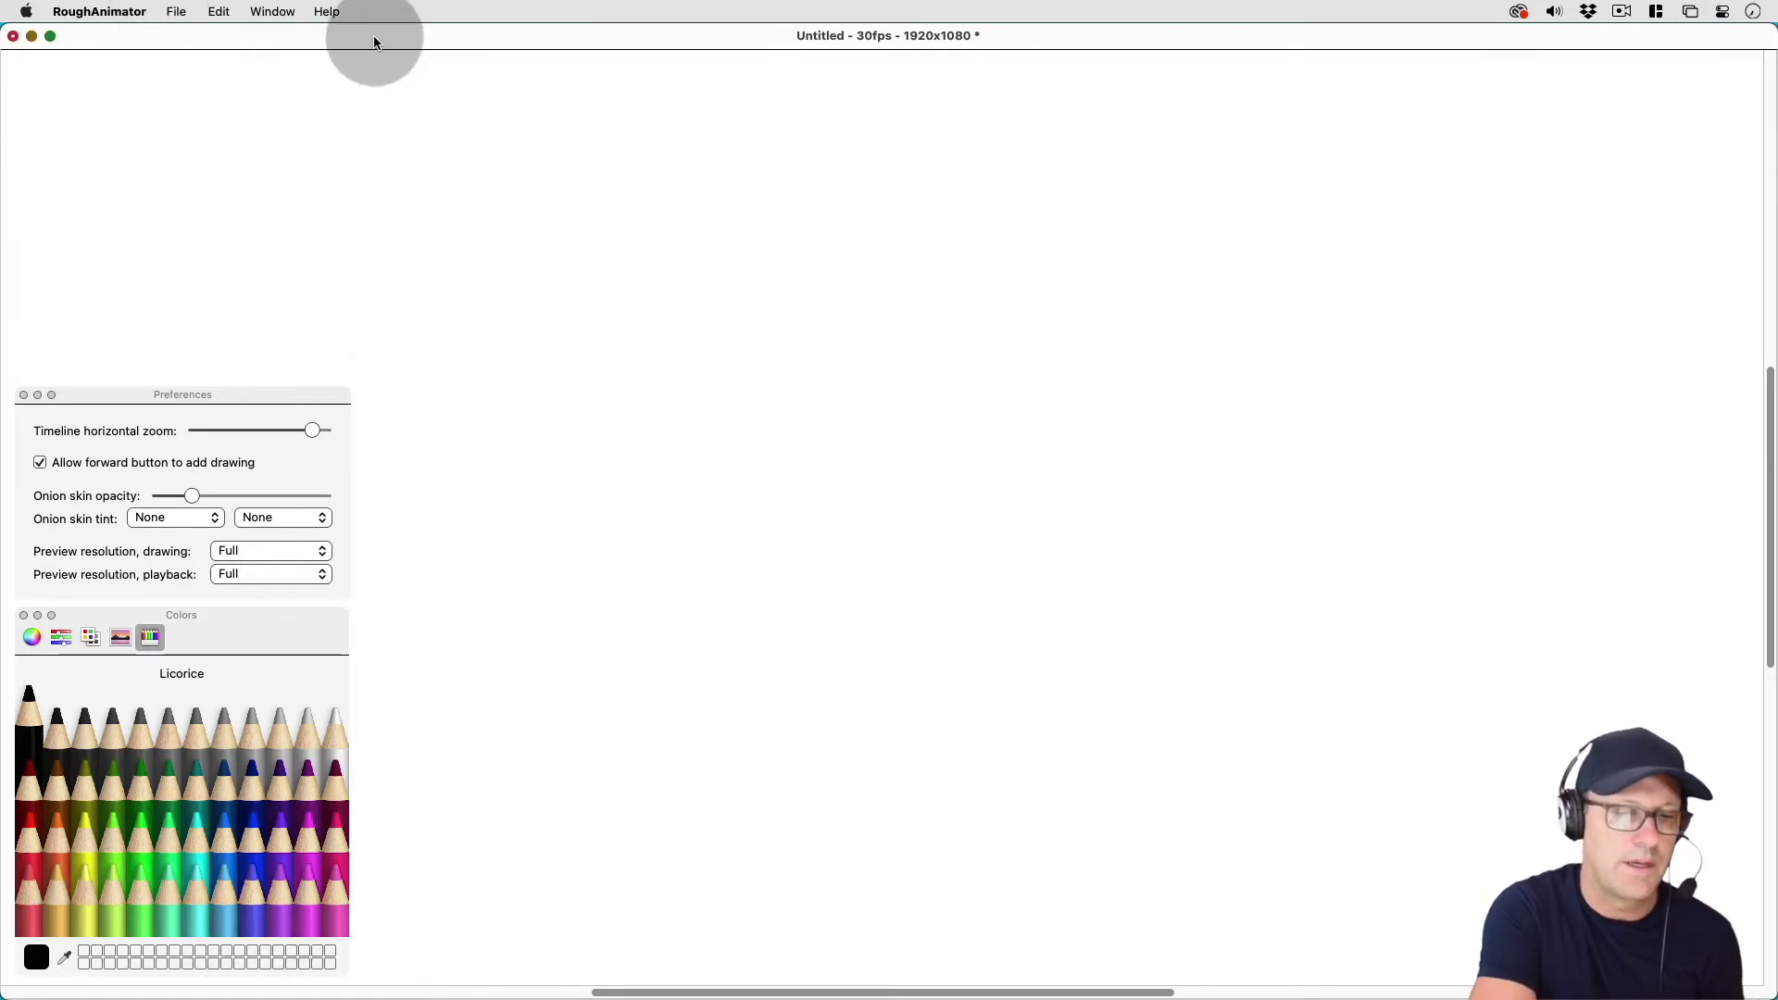
{"action": "left_click", "coordinate": [272, 11]}
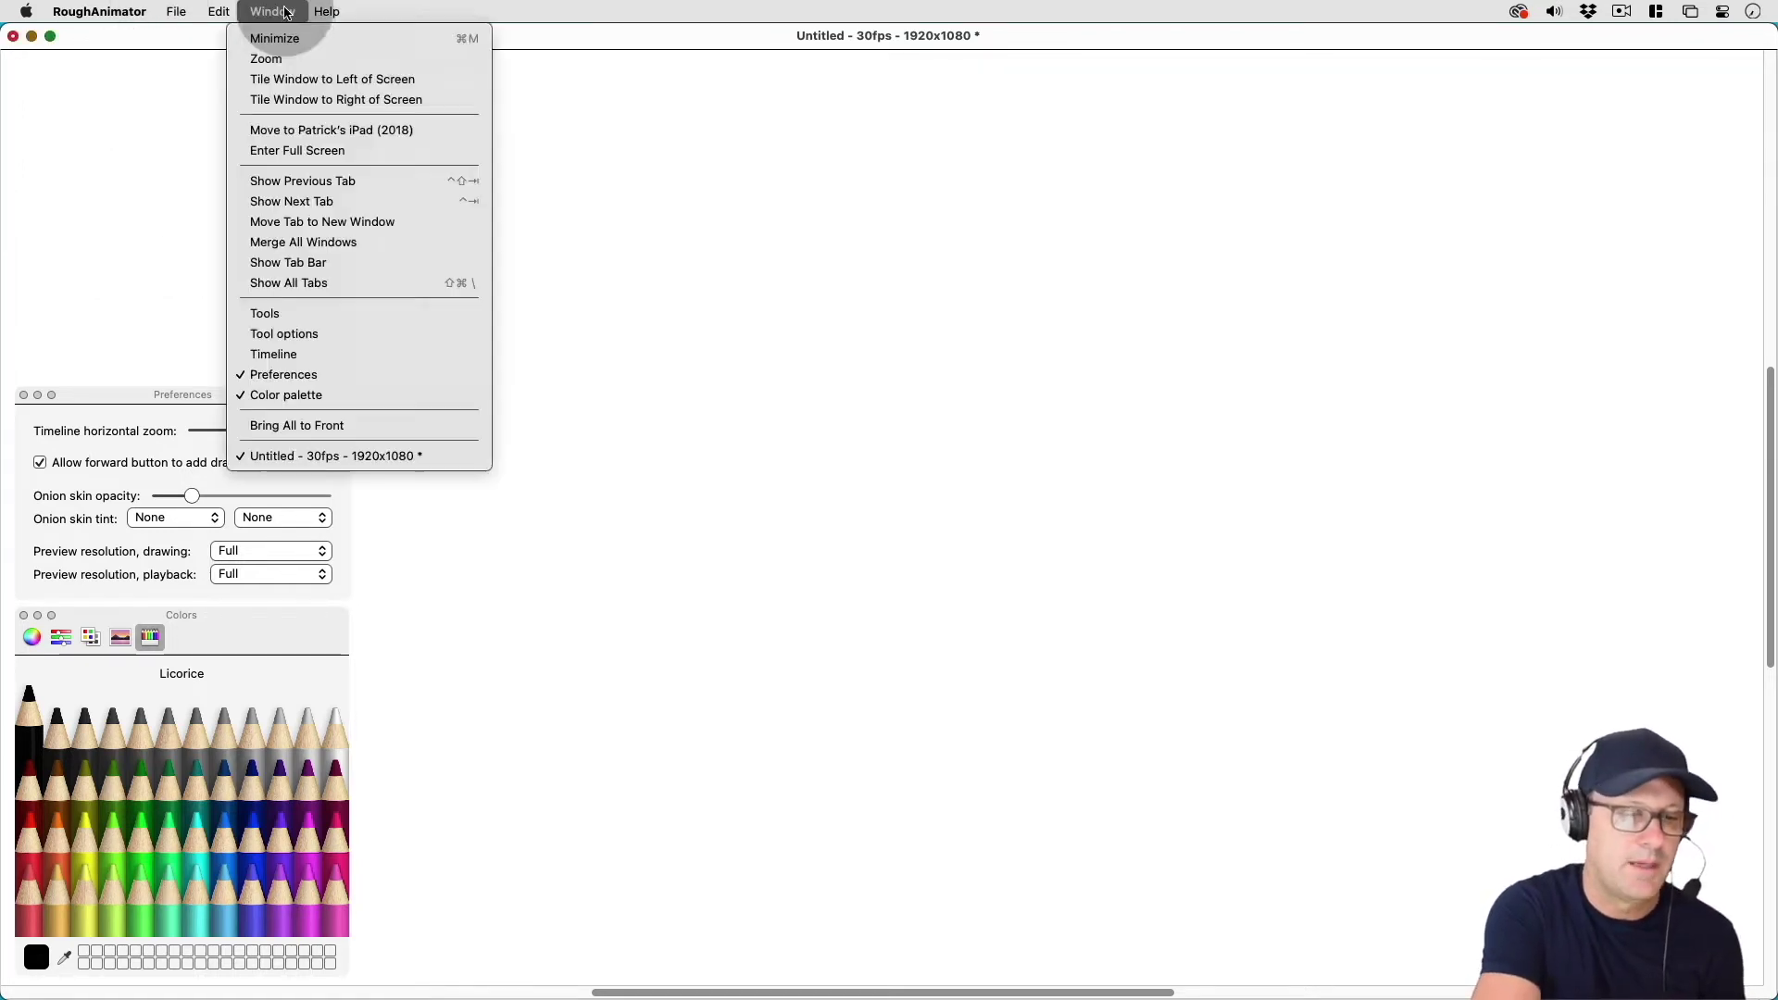
{"action": "left_click", "coordinate": [308, 353]}
{"action": "left_click", "coordinate": [272, 11]}
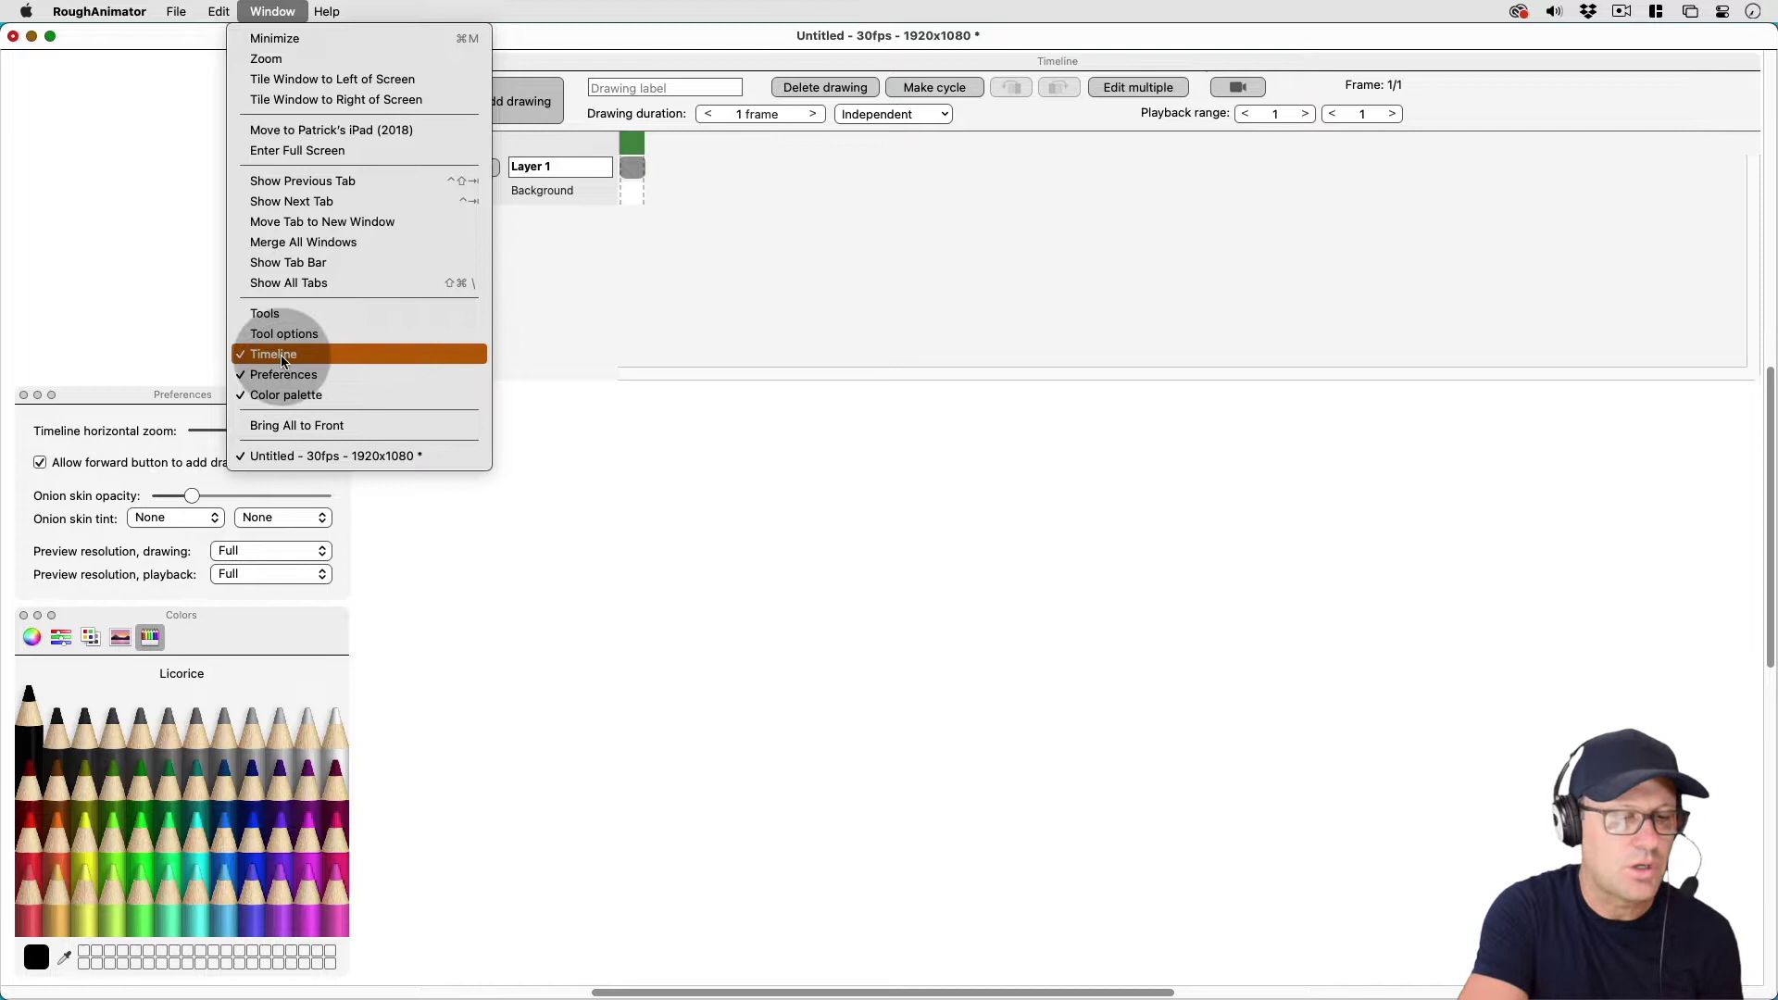
{"action": "left_click", "coordinate": [206, 111]}
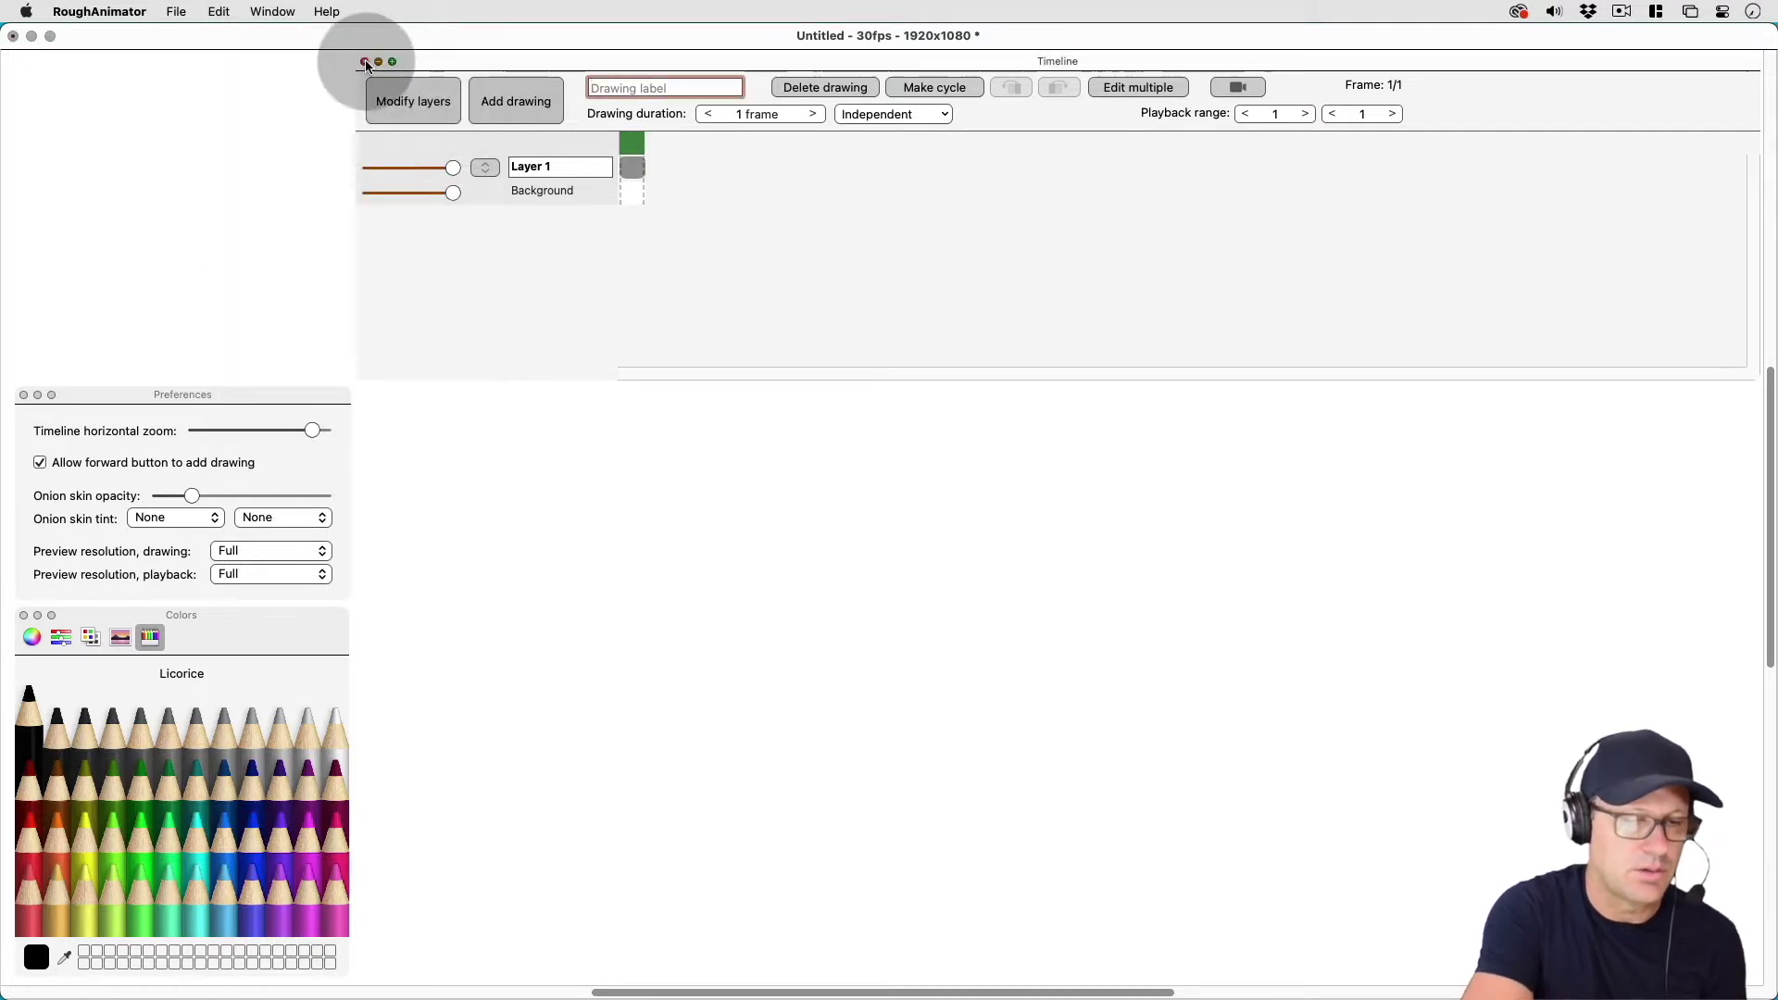
{"action": "left_click", "coordinate": [364, 61]}
Close the Preferences and Colors panels, then zoom out twice to see the whole blank frame.
{"action": "left_click", "coordinate": [24, 395]}
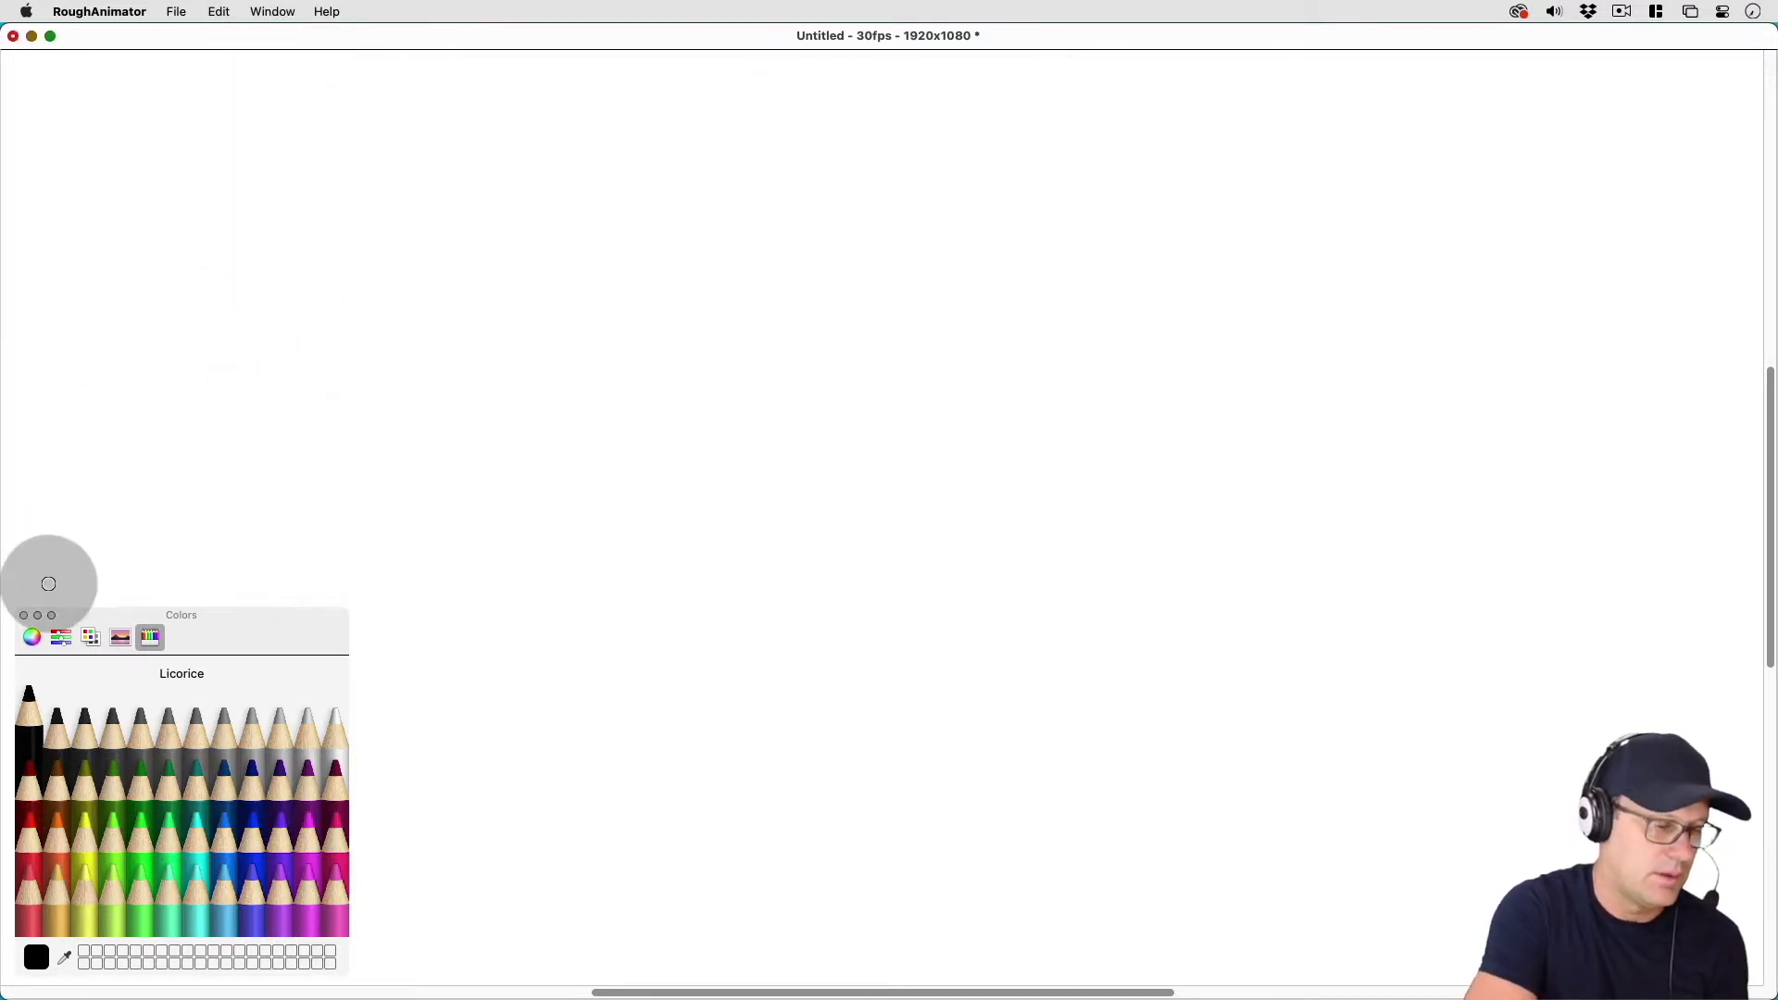
{"action": "left_click", "coordinate": [24, 616]}
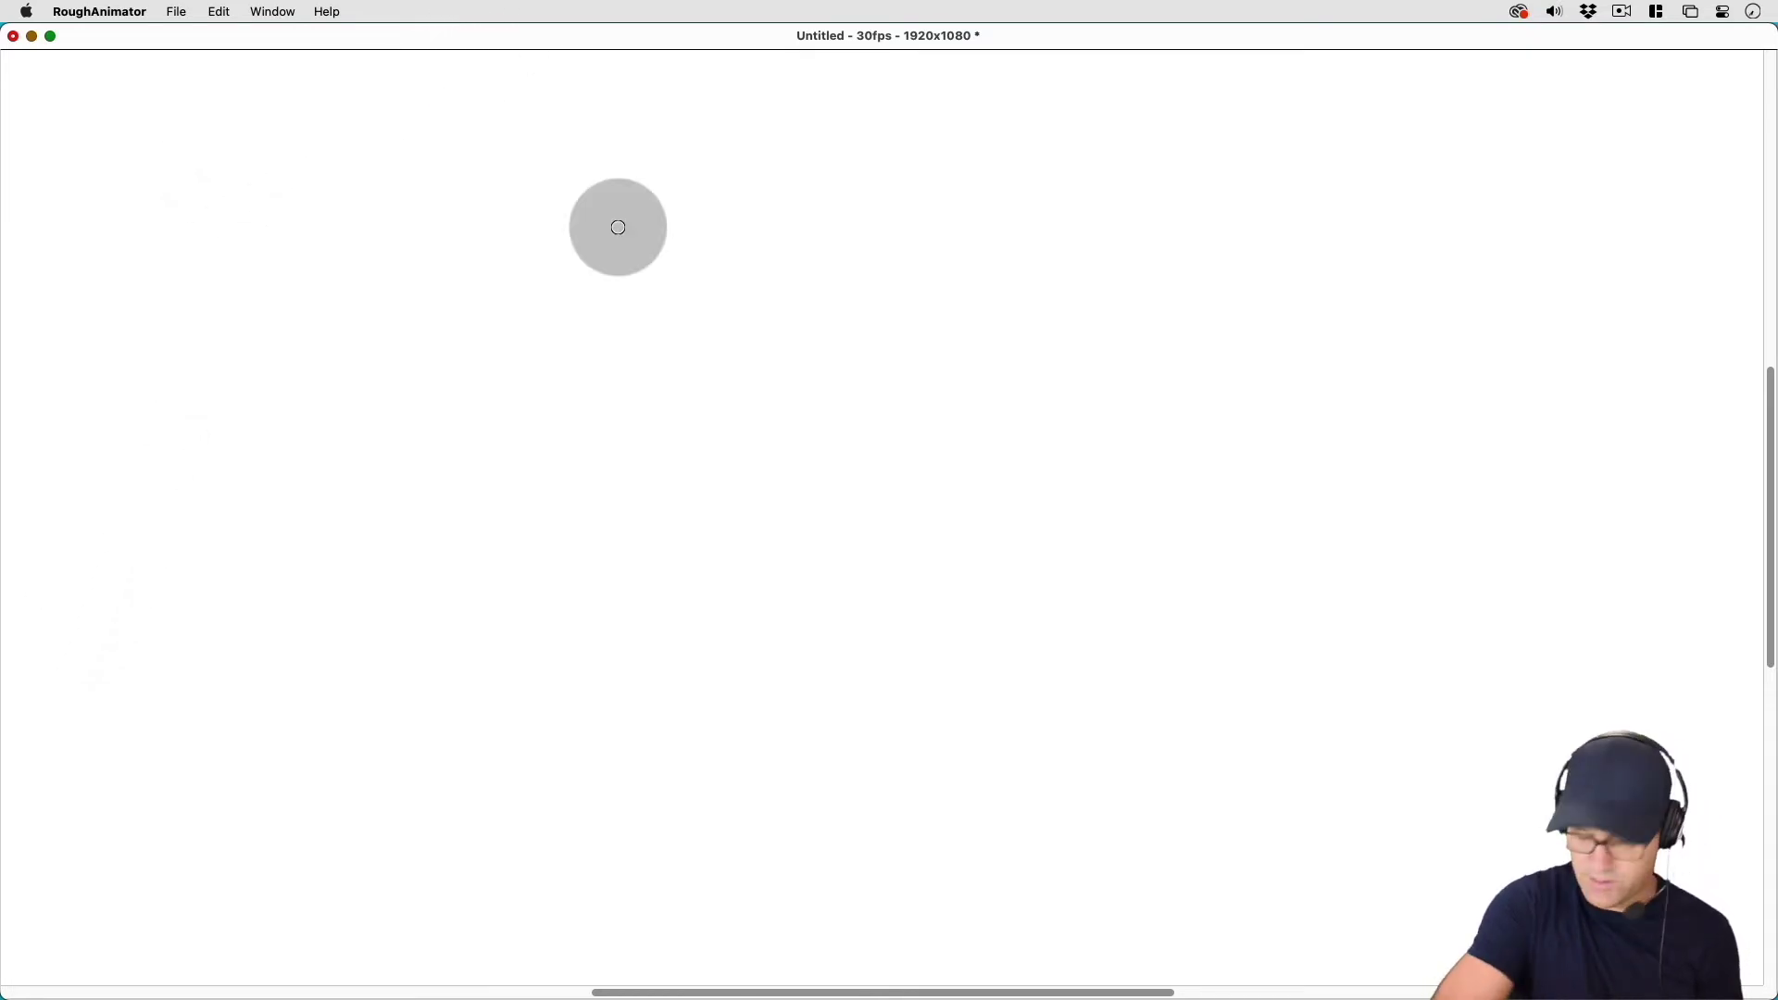
{"action": "key", "text": "super+minus"}
{"action": "key", "text": "super+minus"}
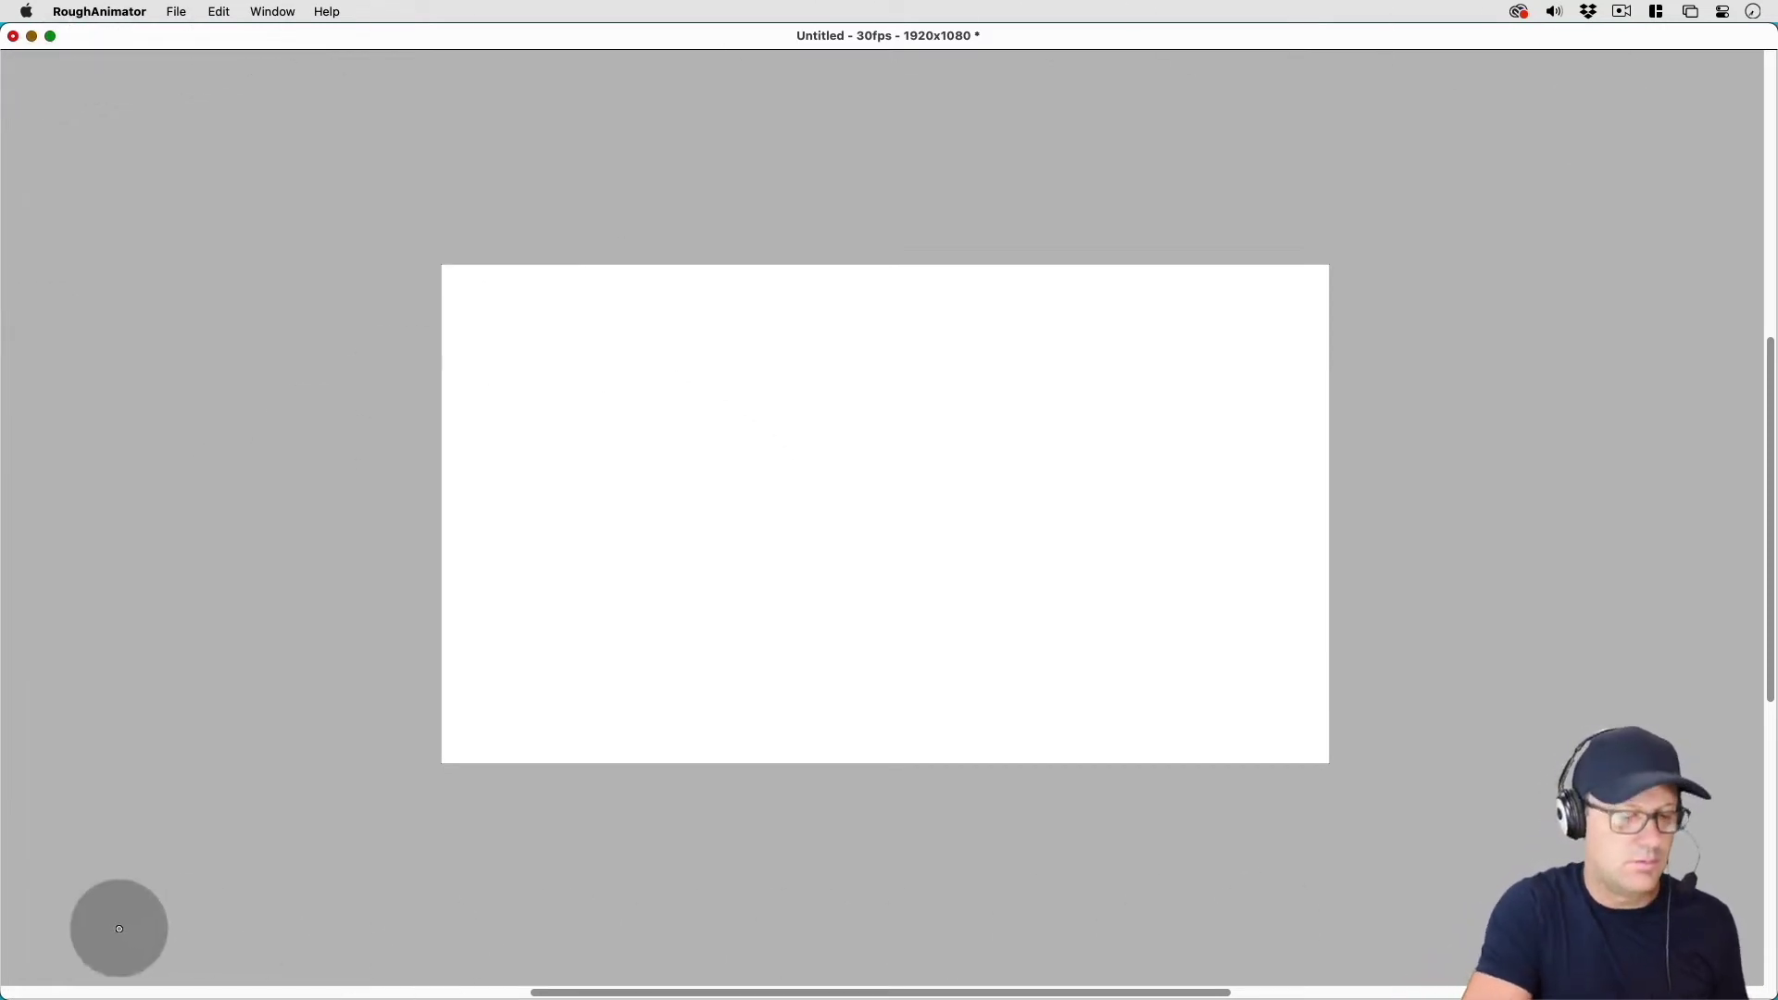
Restore the Tools panel and position it in the top-left corner.
{"action": "left_click", "coordinate": [278, 11]}
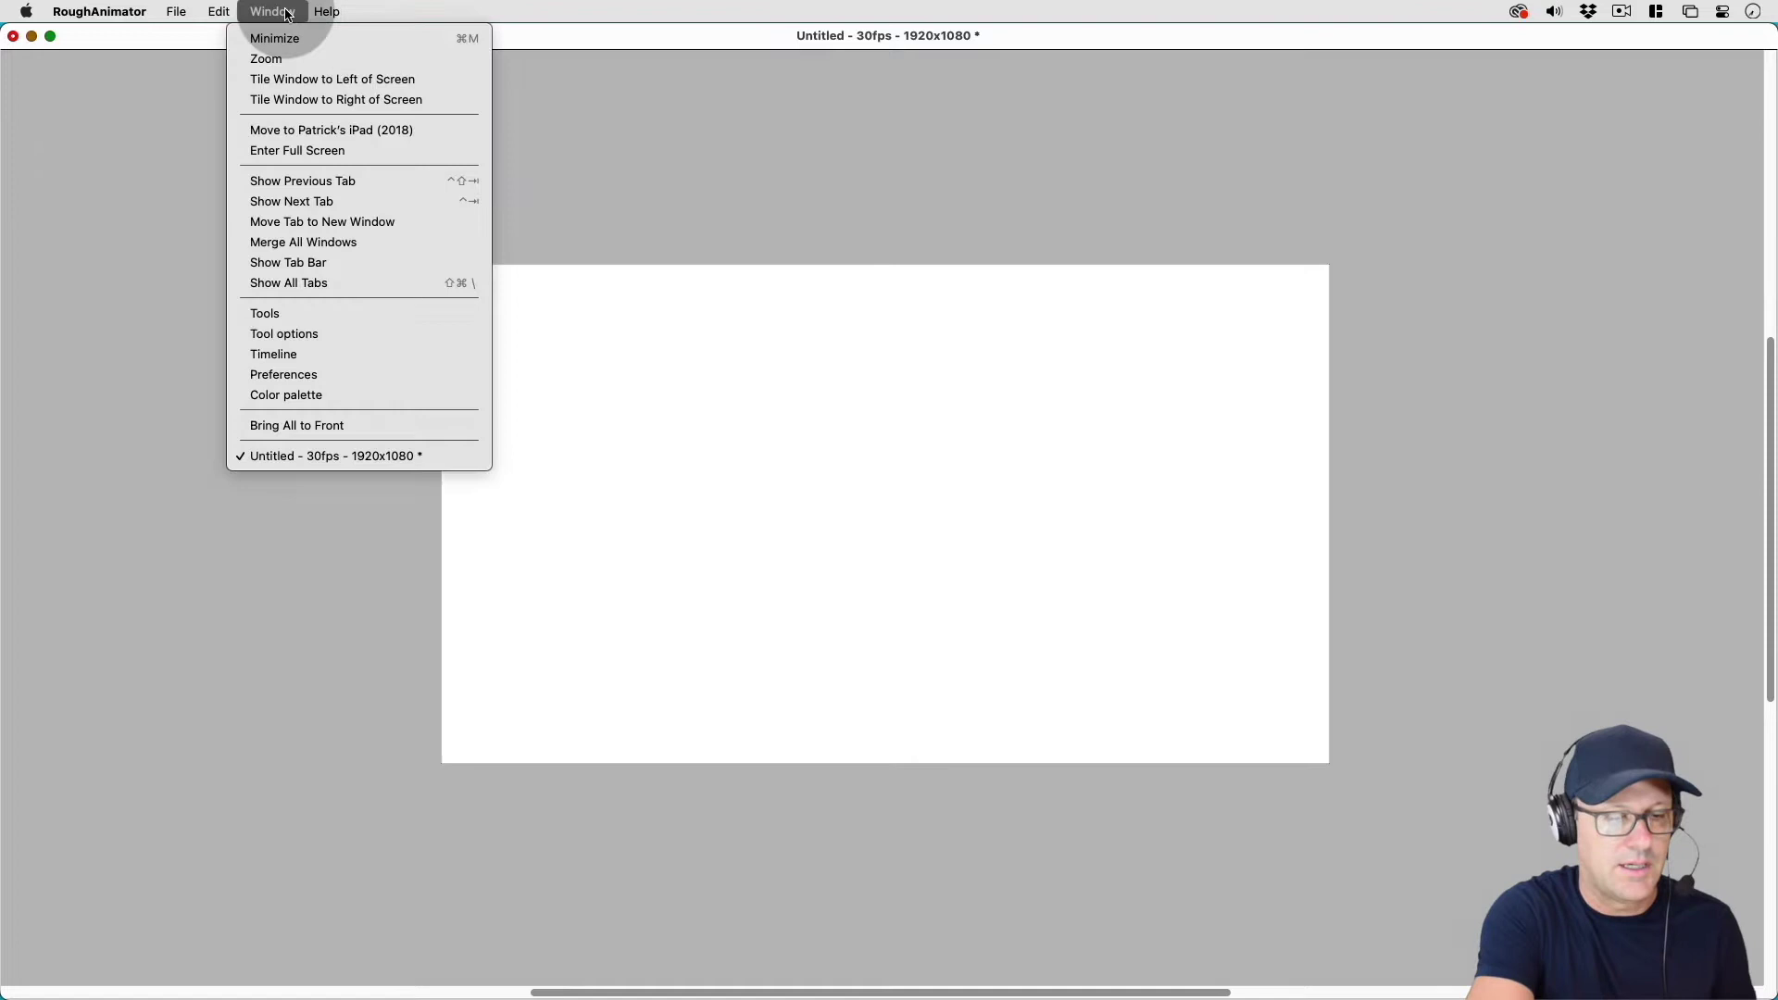
{"action": "left_click", "coordinate": [296, 304]}
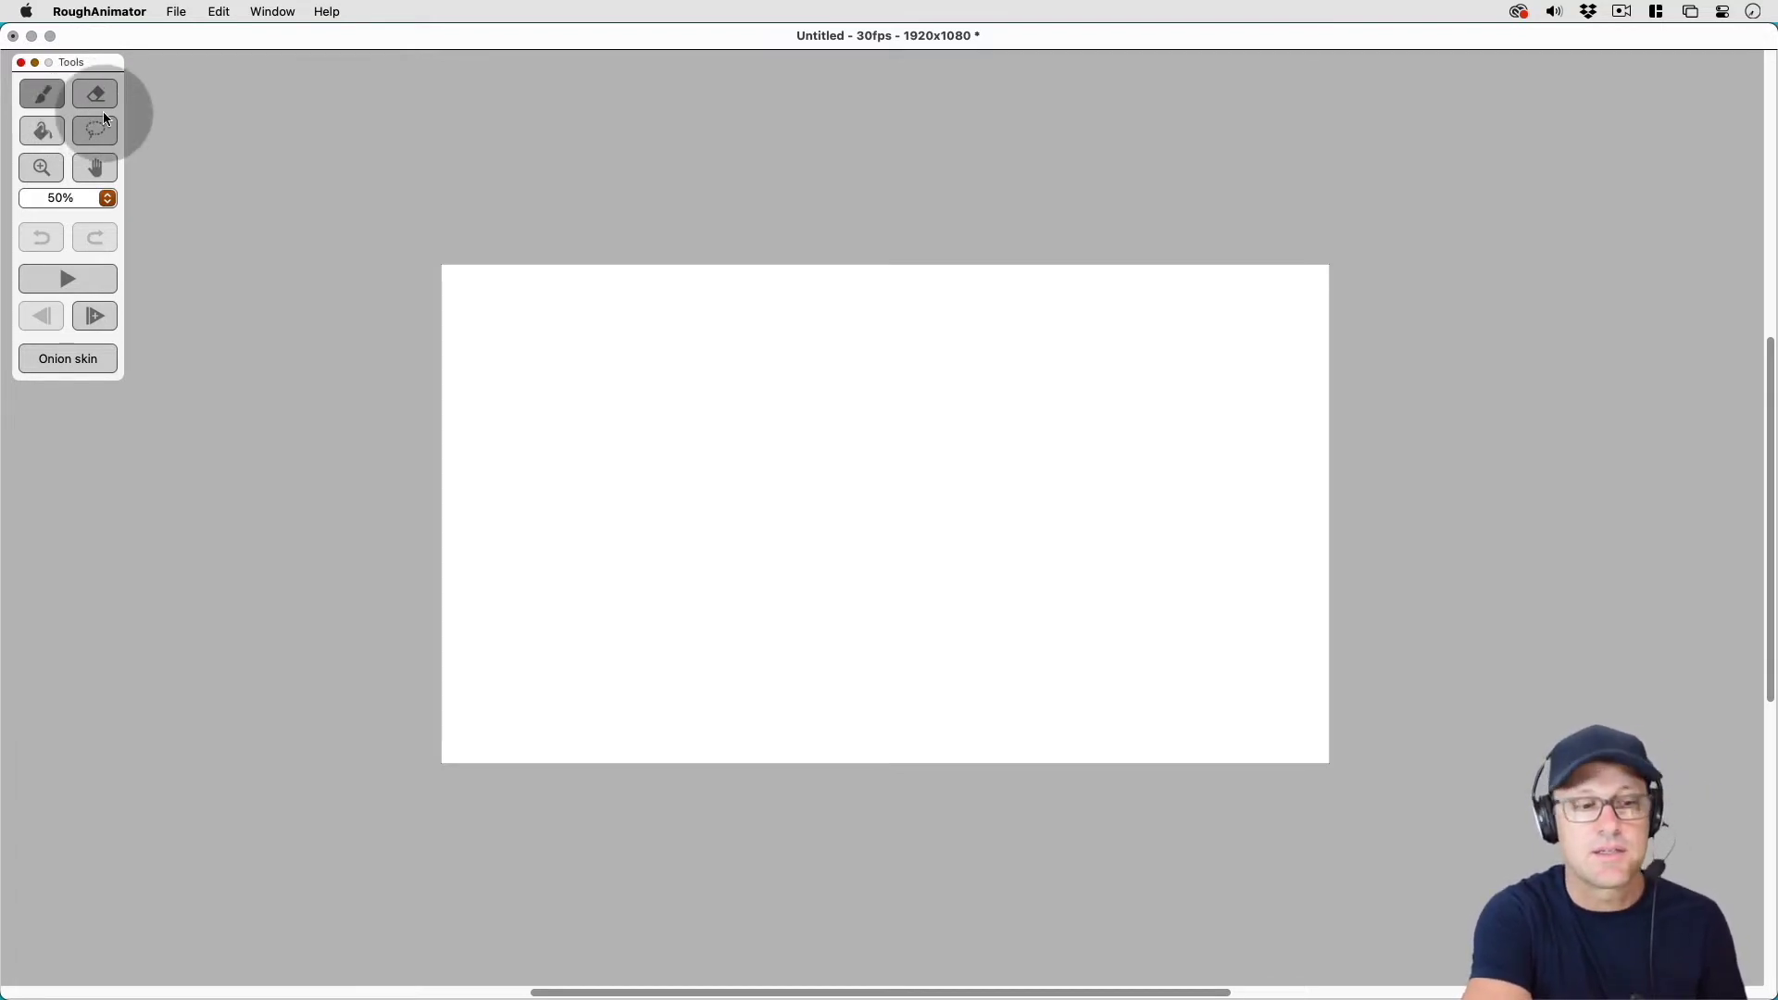
{"action": "left_click", "coordinate": [139, 70]}
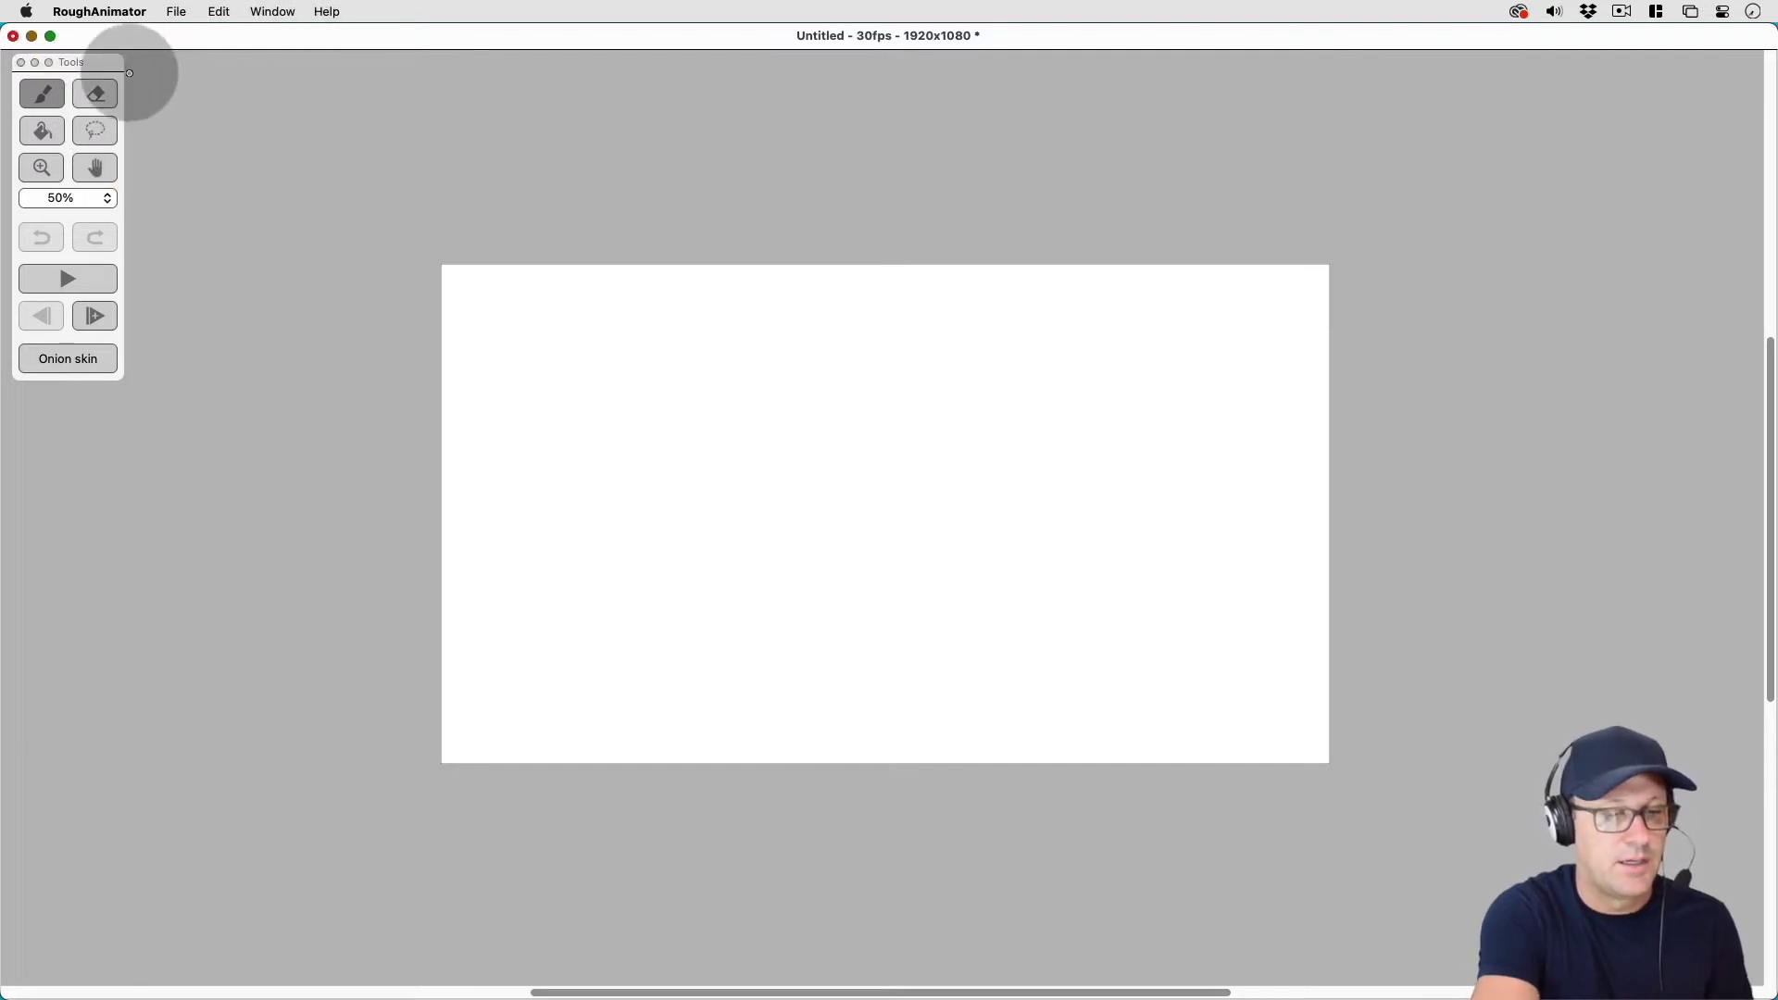
{"action": "mouse_move", "coordinate": [106, 68]}
{"action": "left_mouse_down"}
{"action": "mouse_move", "coordinate": [603, 158]}
{"action": "mouse_move", "coordinate": [476, 190]}
{"action": "mouse_move", "coordinate": [97, 80]}
{"action": "mouse_move", "coordinate": [110, 62]}
{"action": "left_mouse_up"}
{"action": "left_click", "coordinate": [139, 70]}
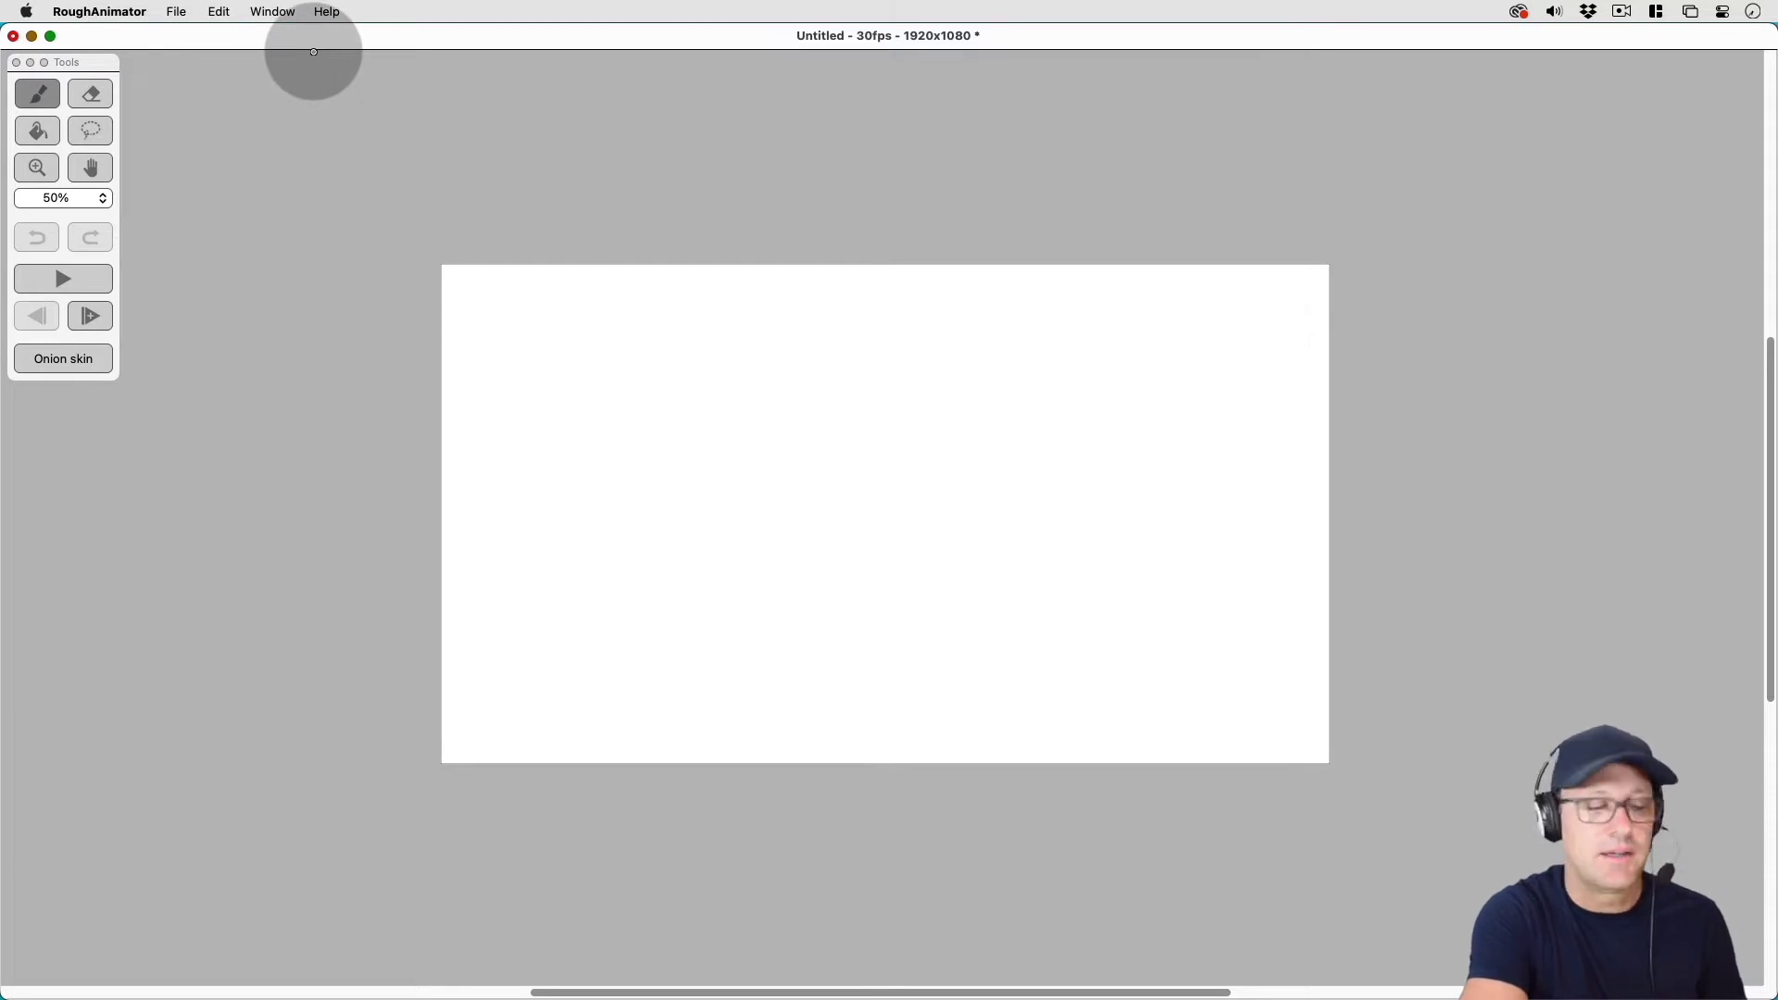
Show the Tool options panel and compare the paint bucket, zoom and eraser tool options.
{"action": "left_click", "coordinate": [272, 11]}
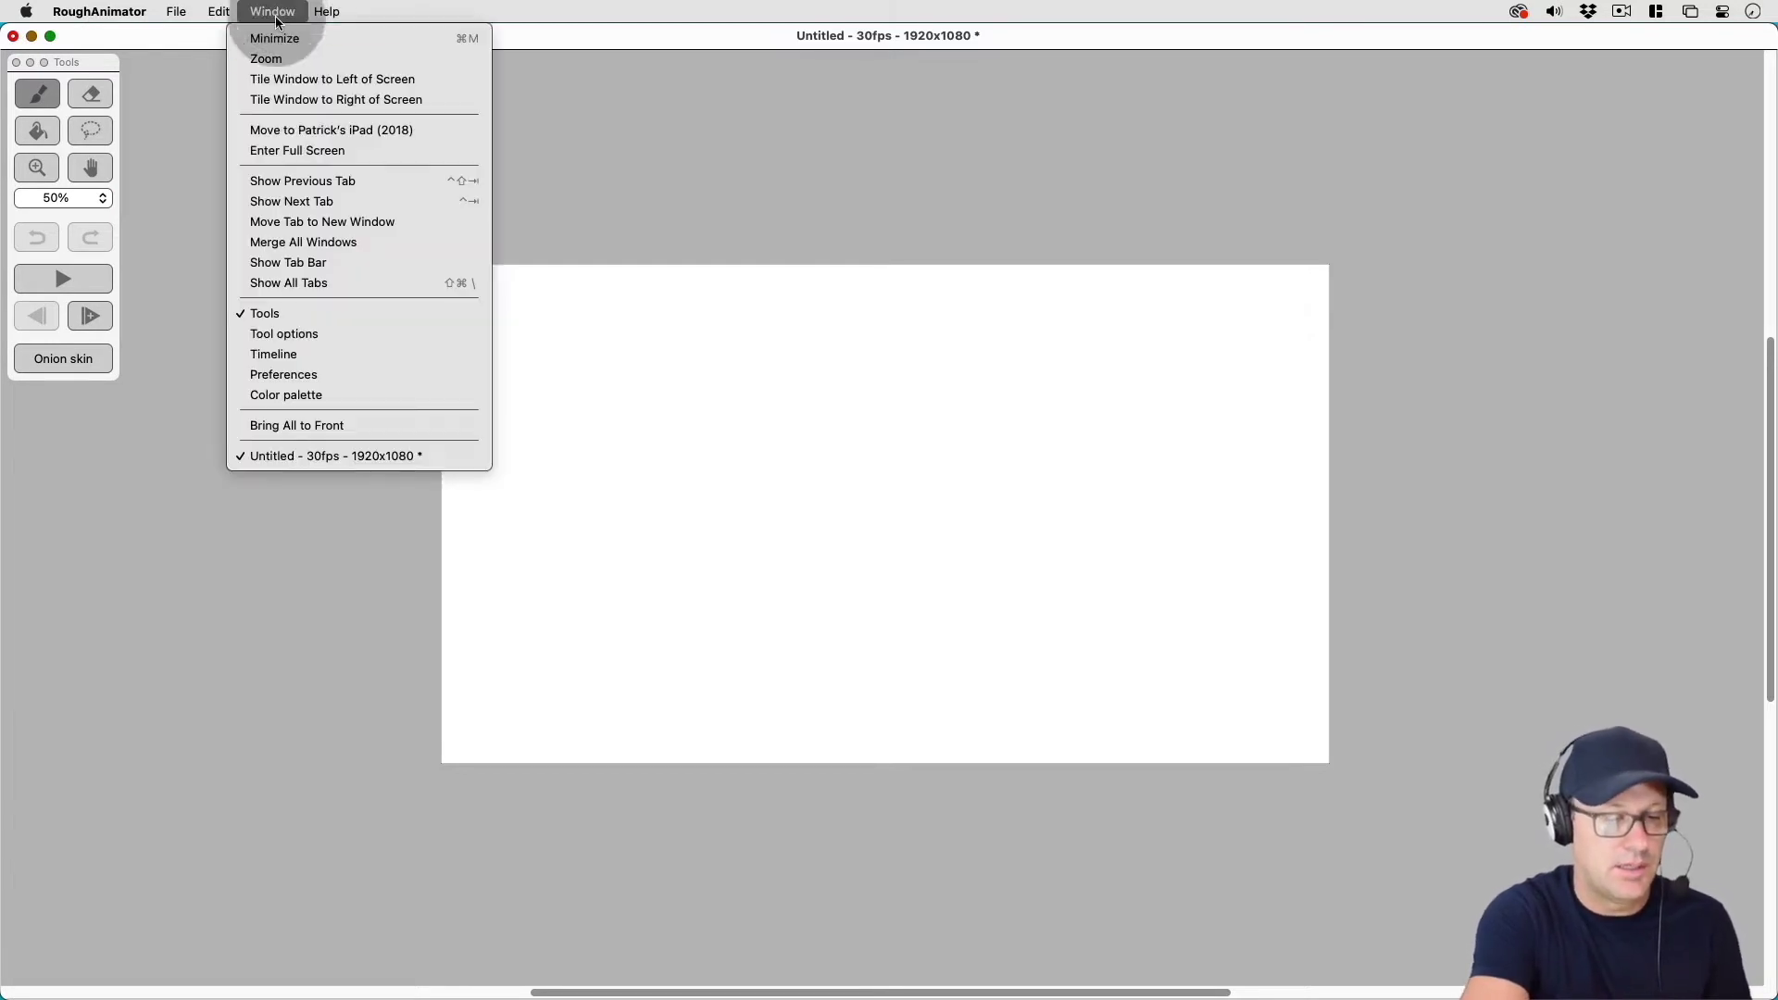
{"action": "left_click", "coordinate": [311, 332]}
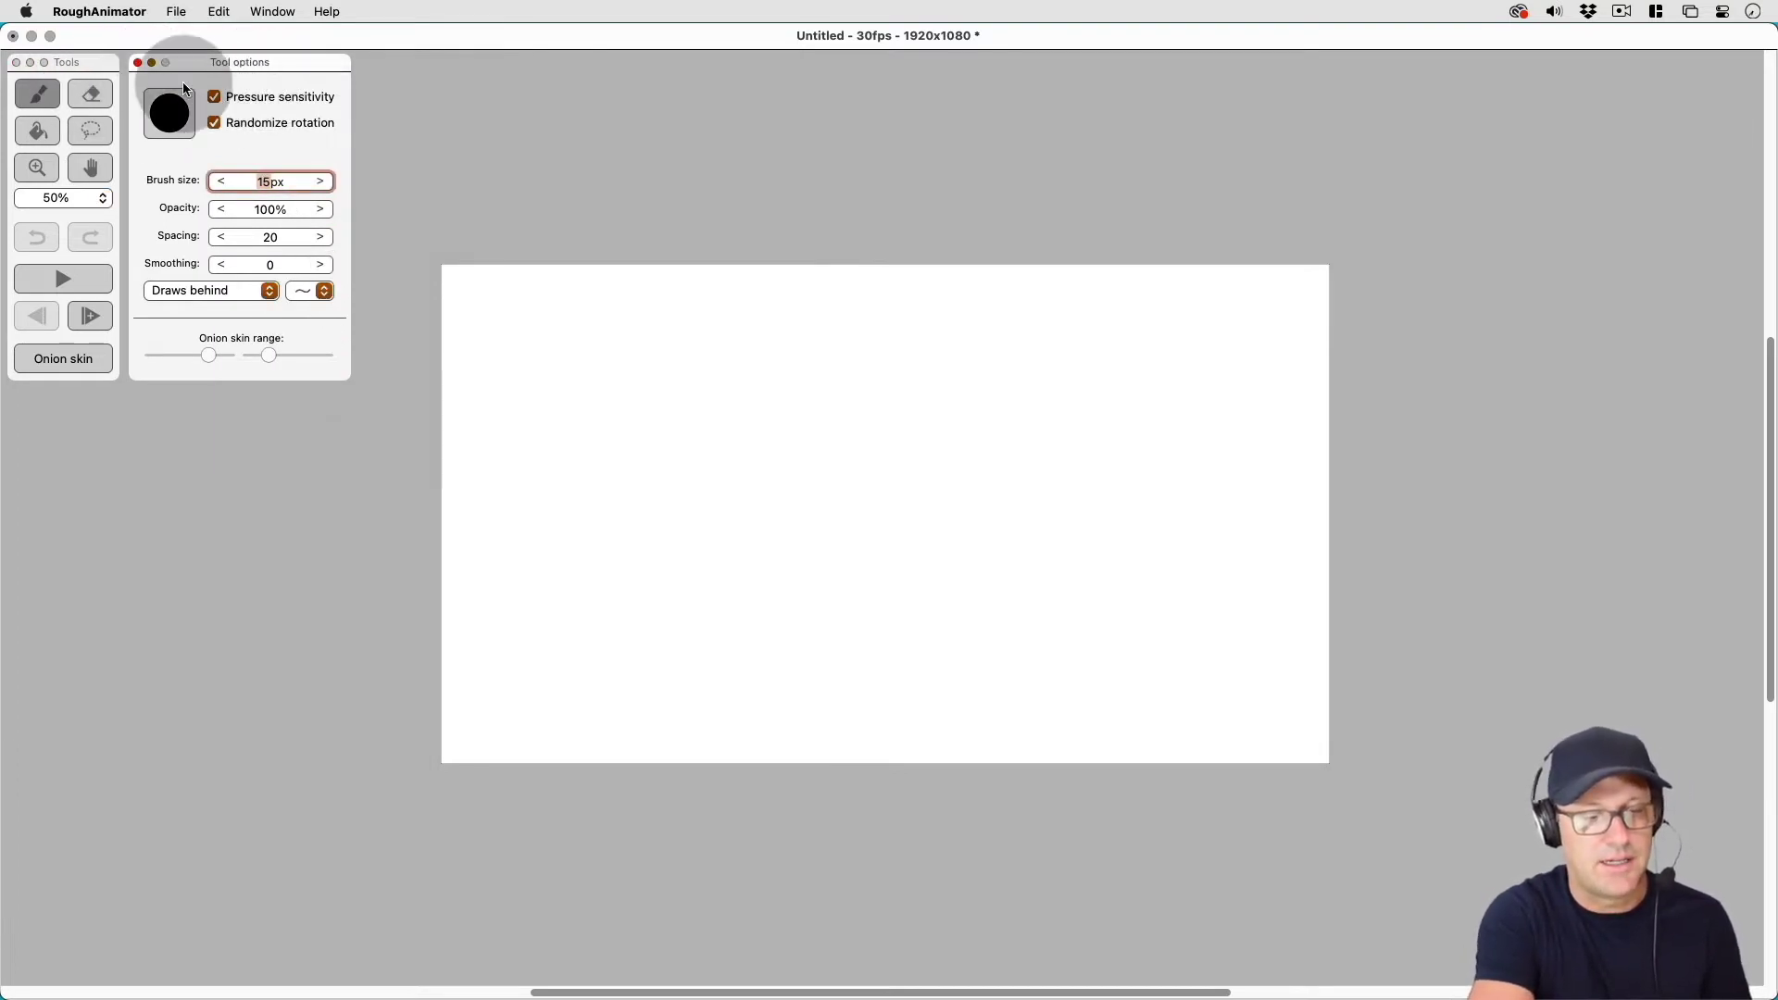
{"action": "left_click", "coordinate": [38, 131]}
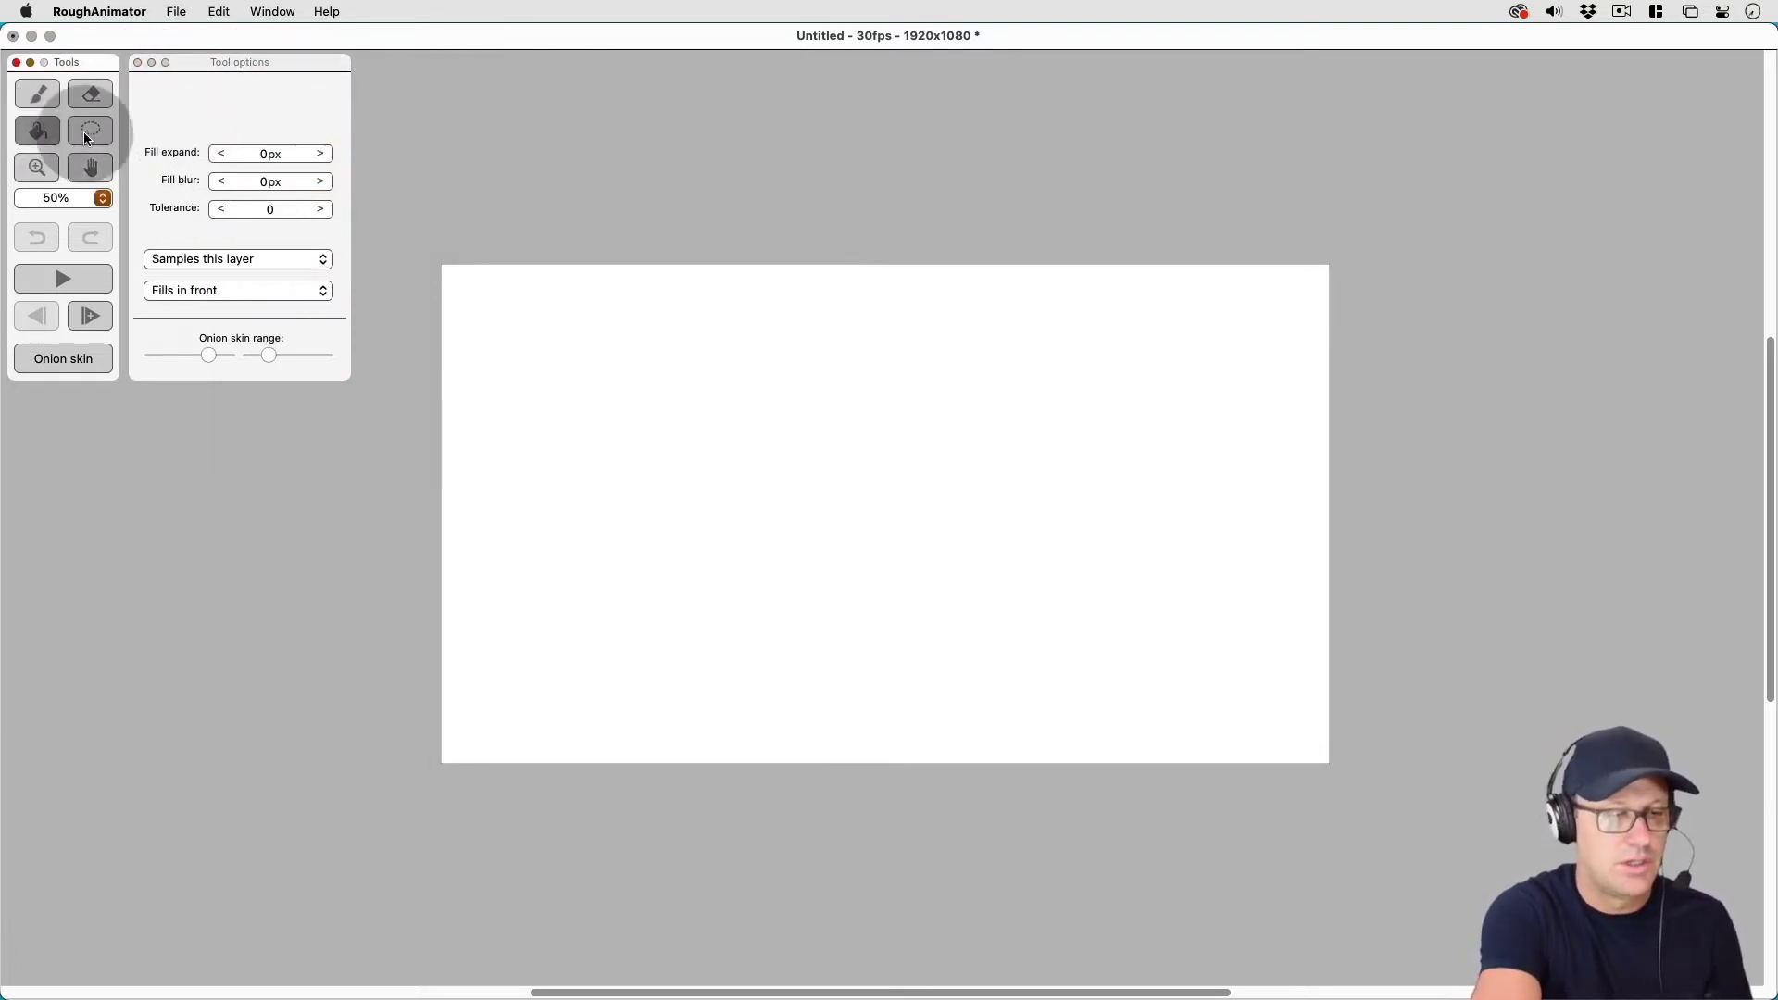
{"action": "left_click", "coordinate": [37, 167]}
{"action": "left_click", "coordinate": [182, 121]}
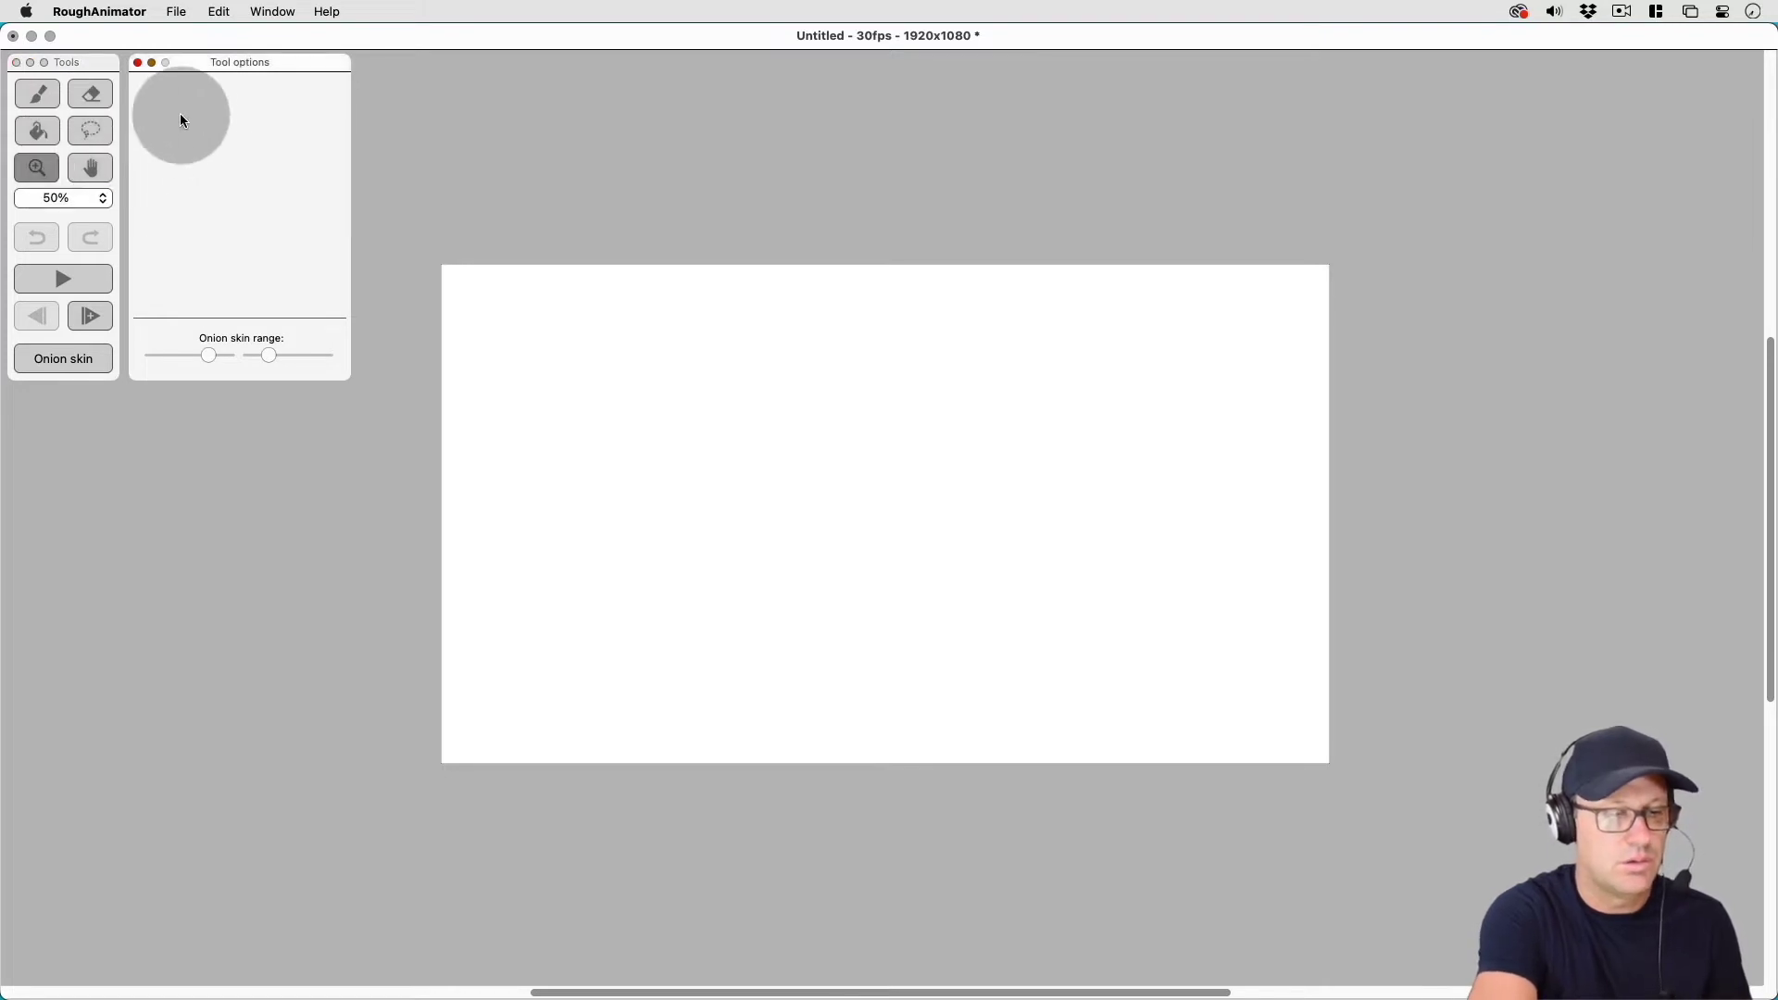
{"action": "left_click", "coordinate": [90, 93]}
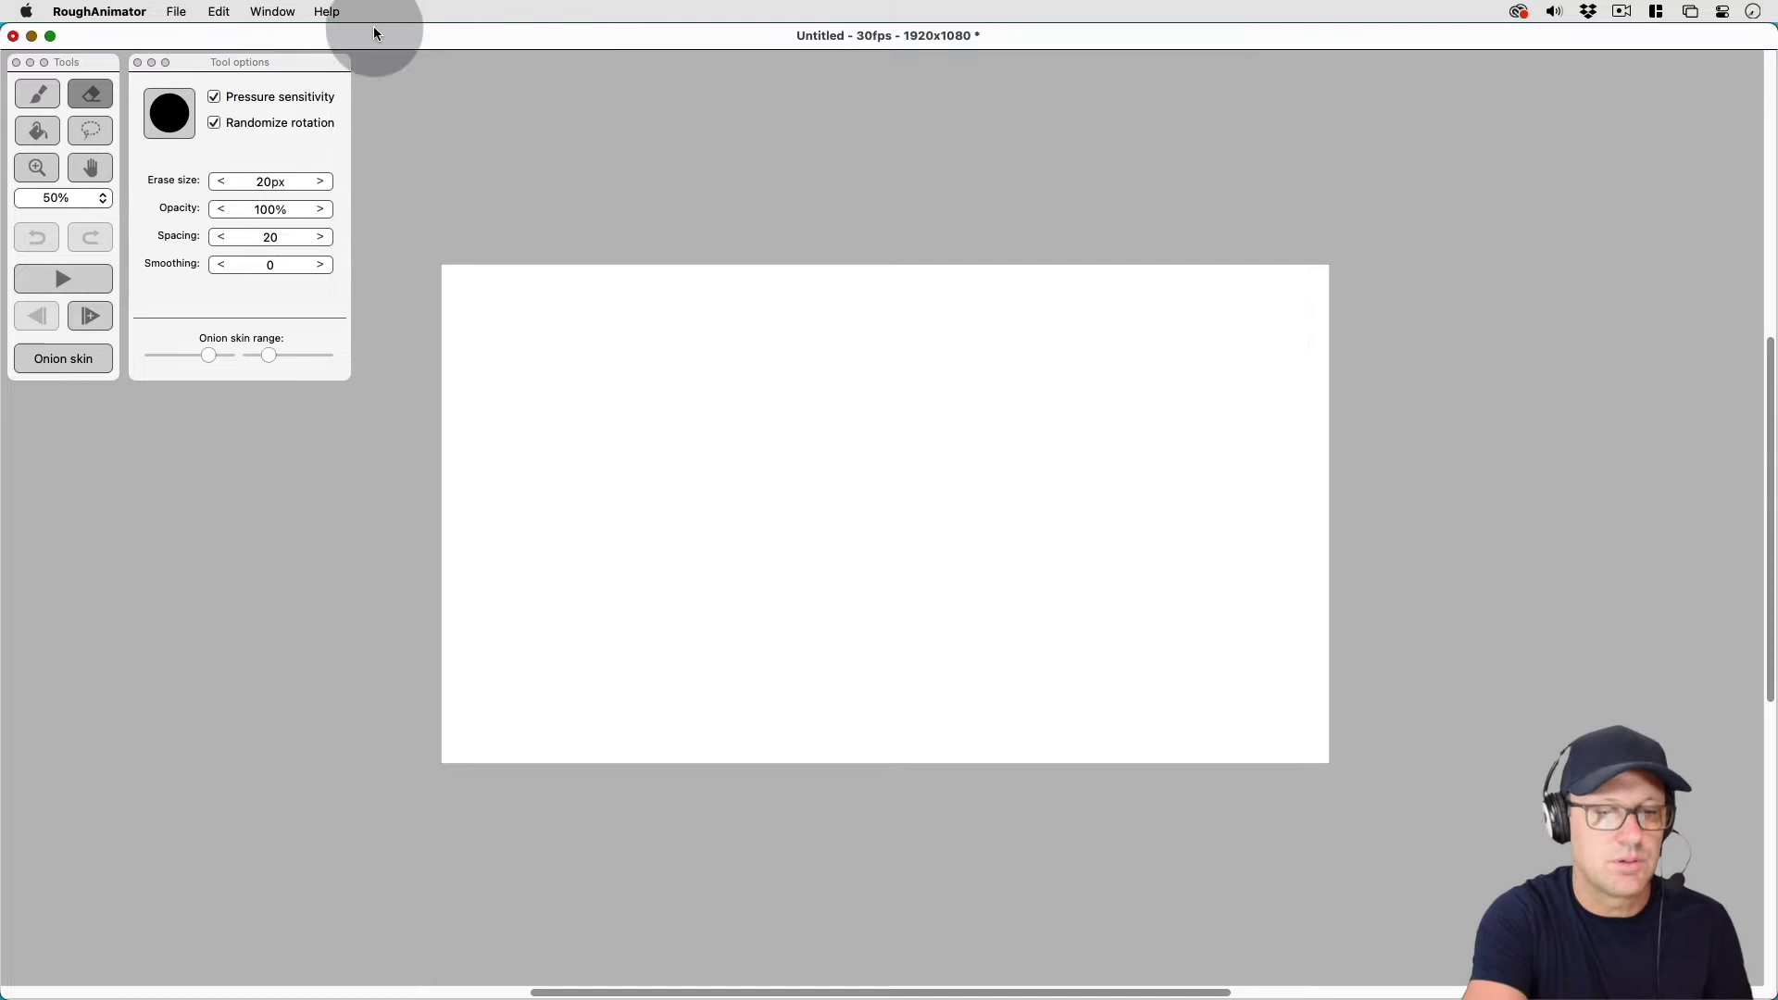
{"action": "left_click", "coordinate": [281, 12]}
Restore the Timeline panel, then reopen Preferences with onion skin tint None and Full preview resolutions.
{"action": "left_click", "coordinate": [315, 353]}
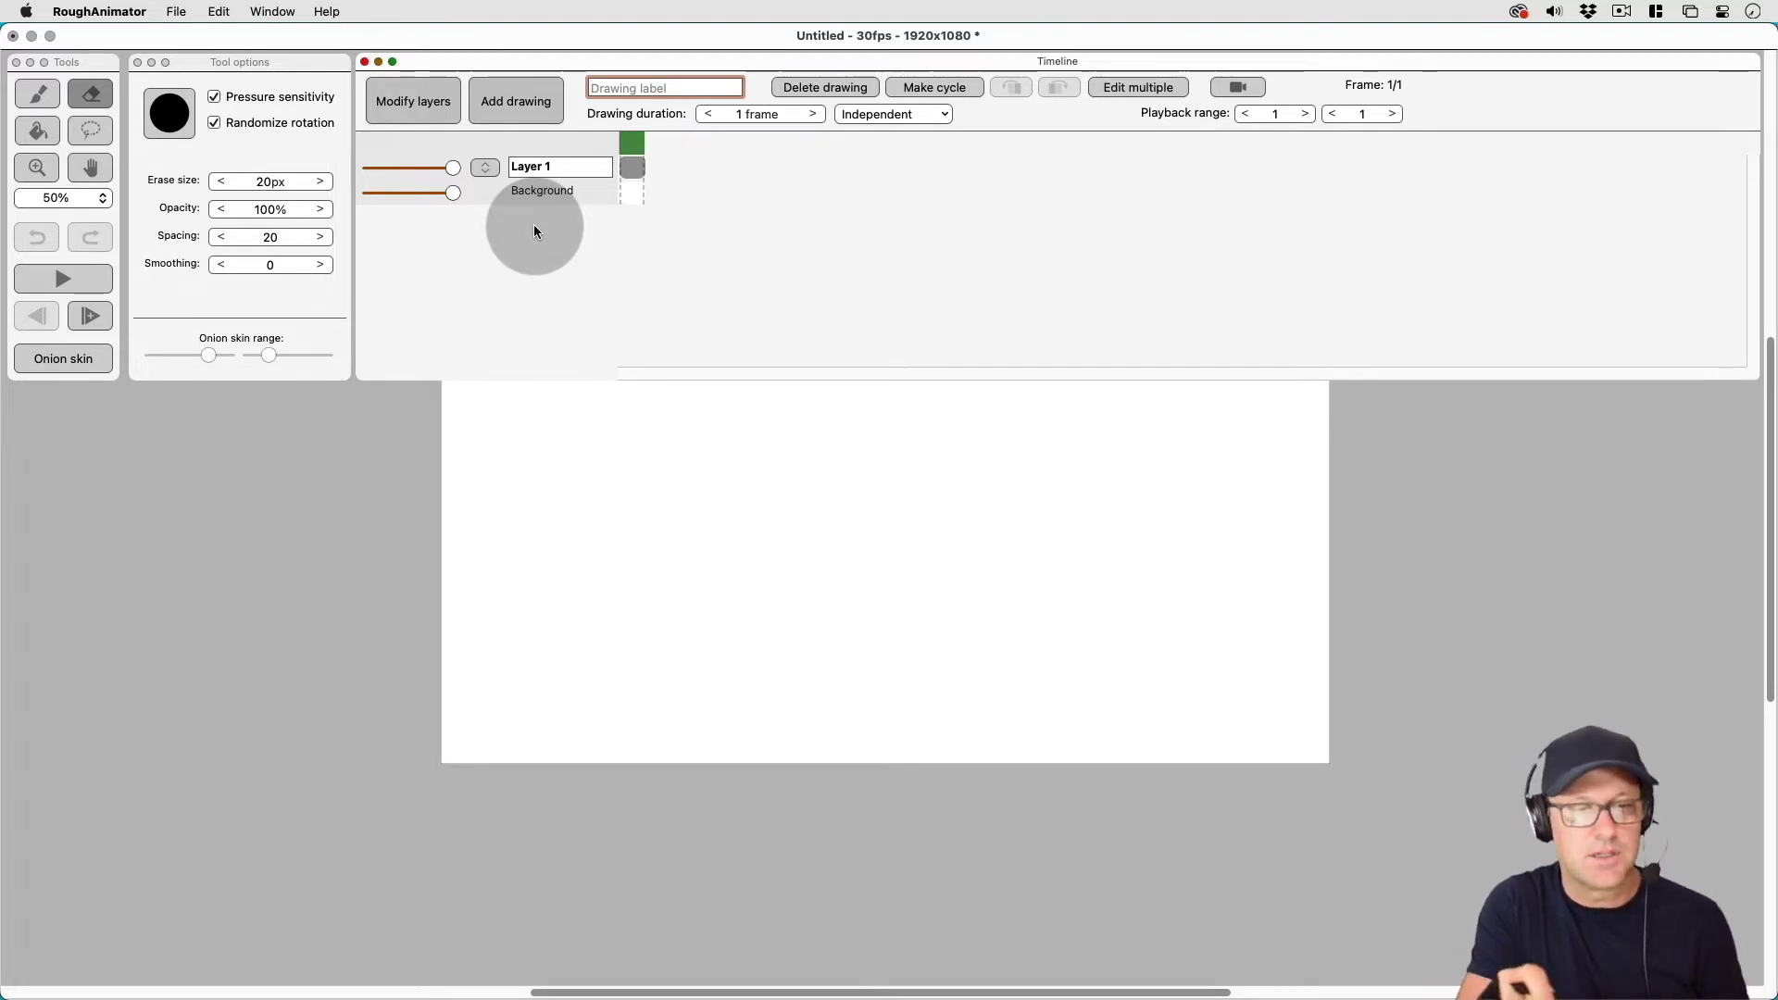
{"action": "left_click", "coordinate": [290, 19]}
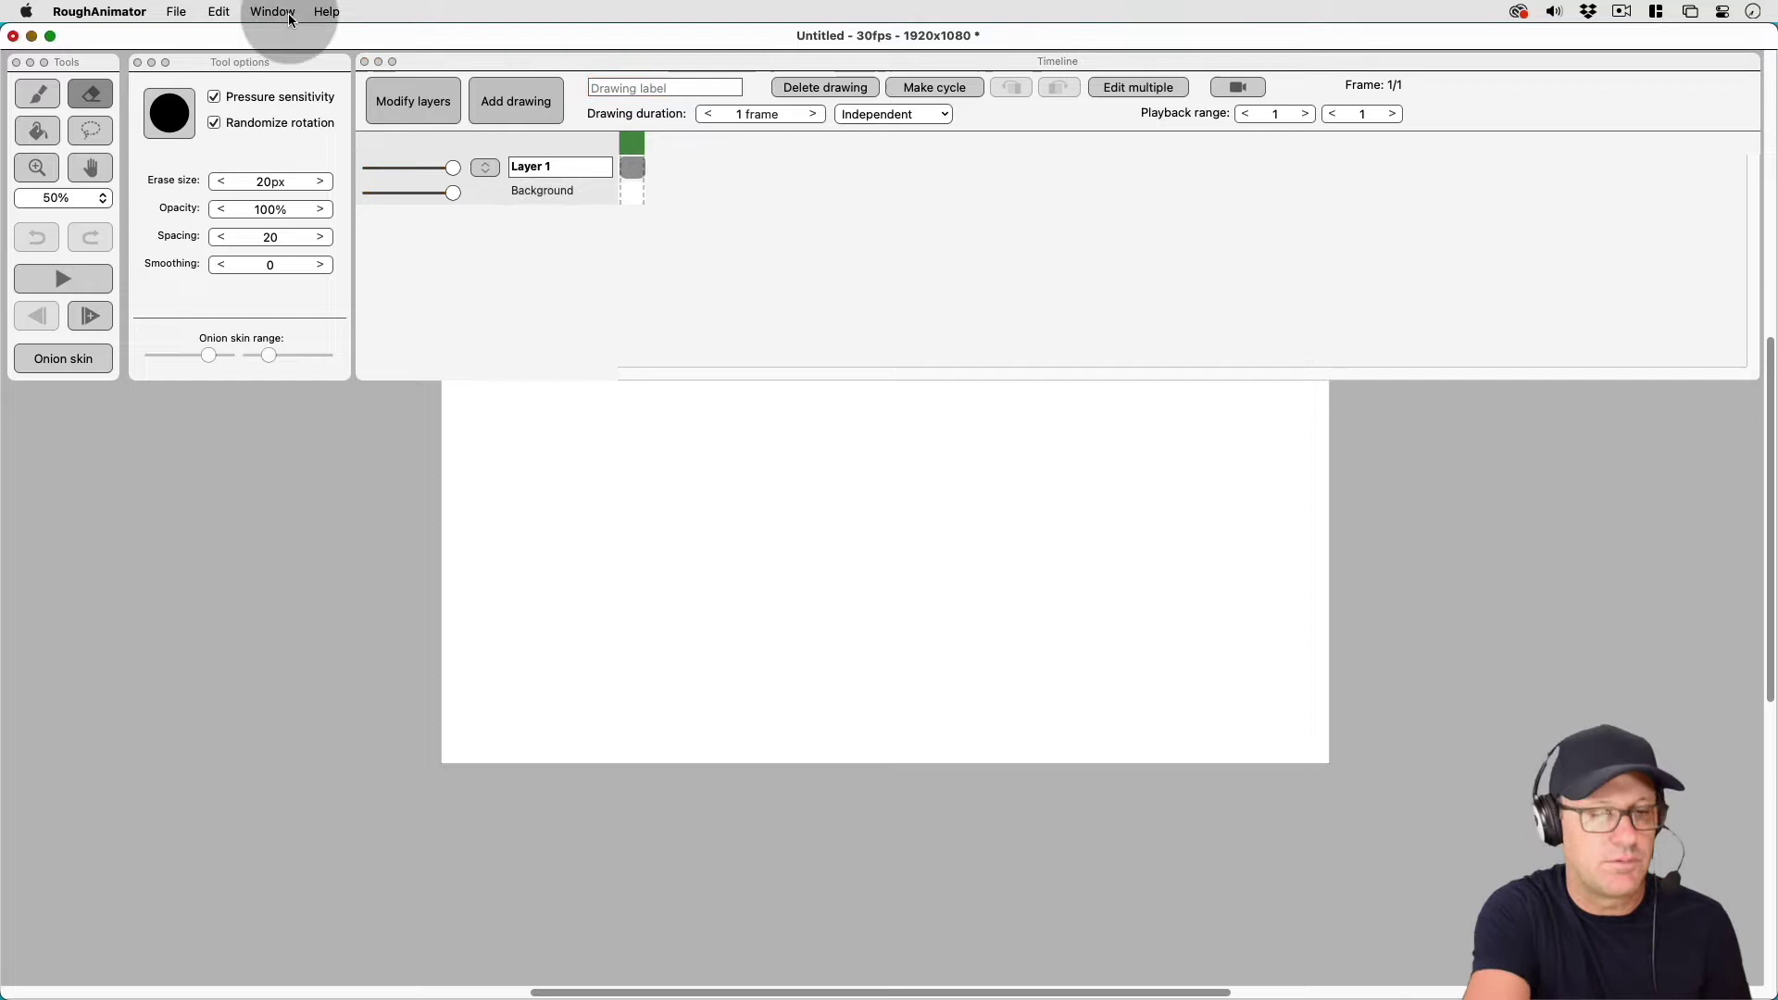
{"action": "left_click", "coordinate": [290, 19]}
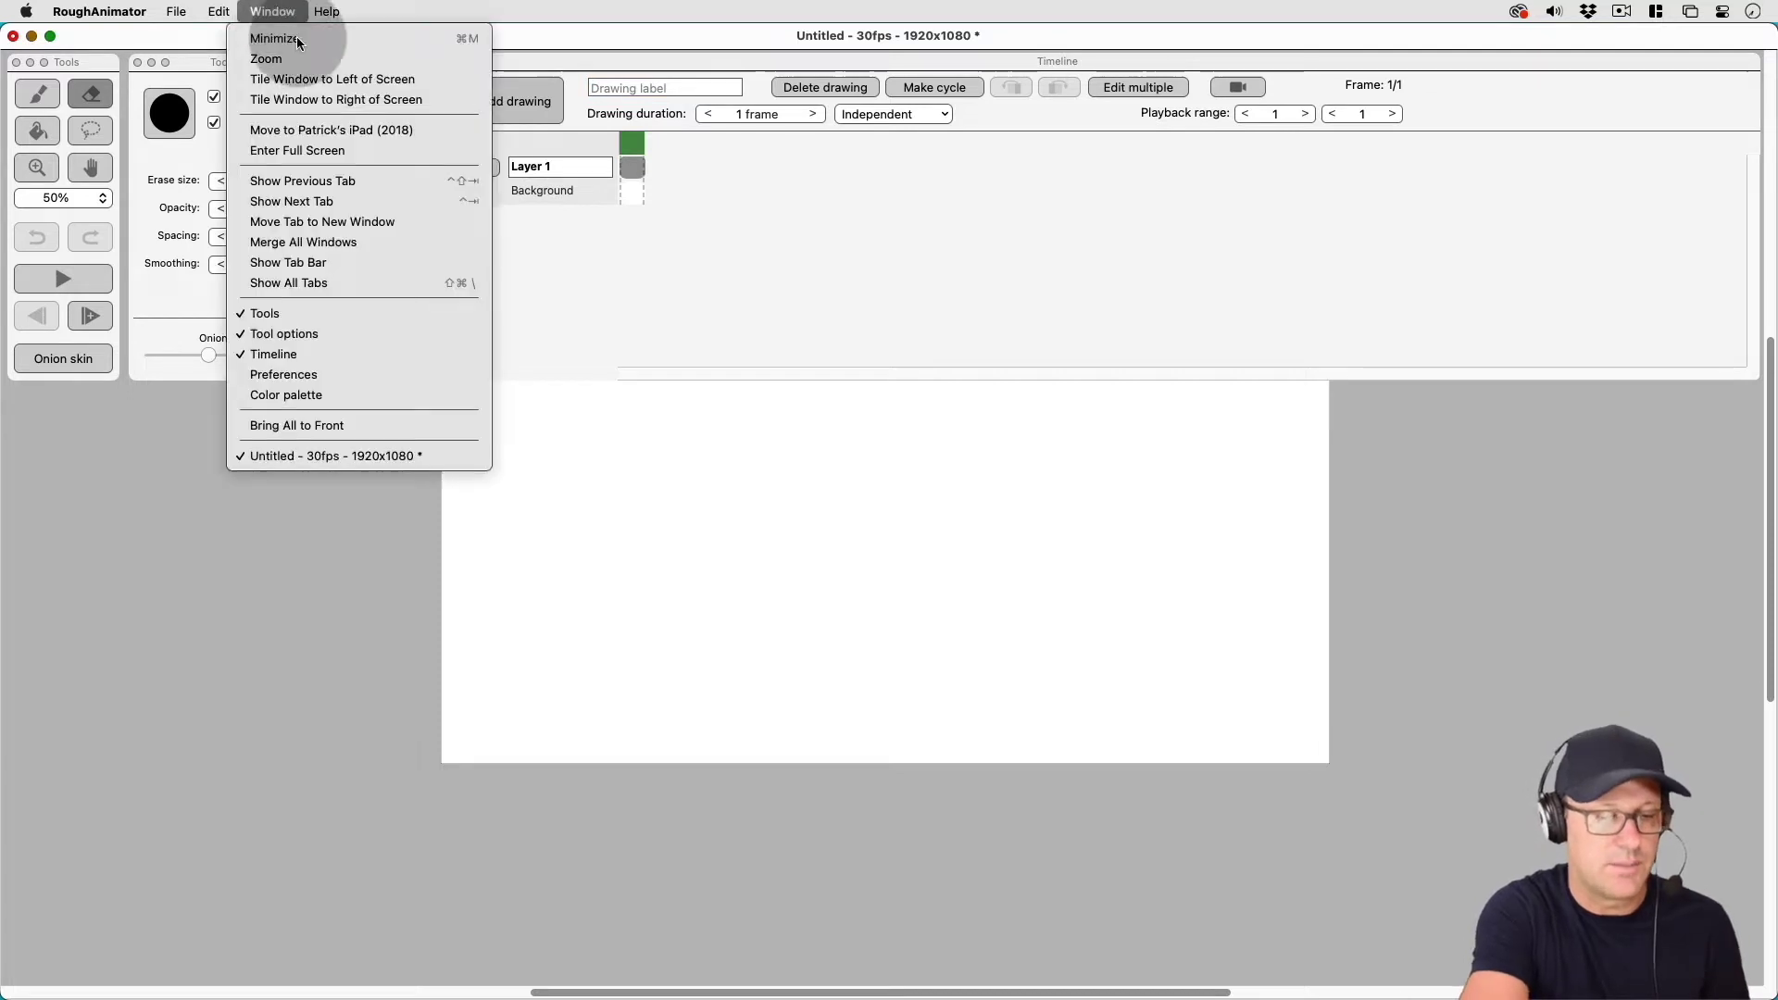
{"action": "left_click", "coordinate": [315, 376]}
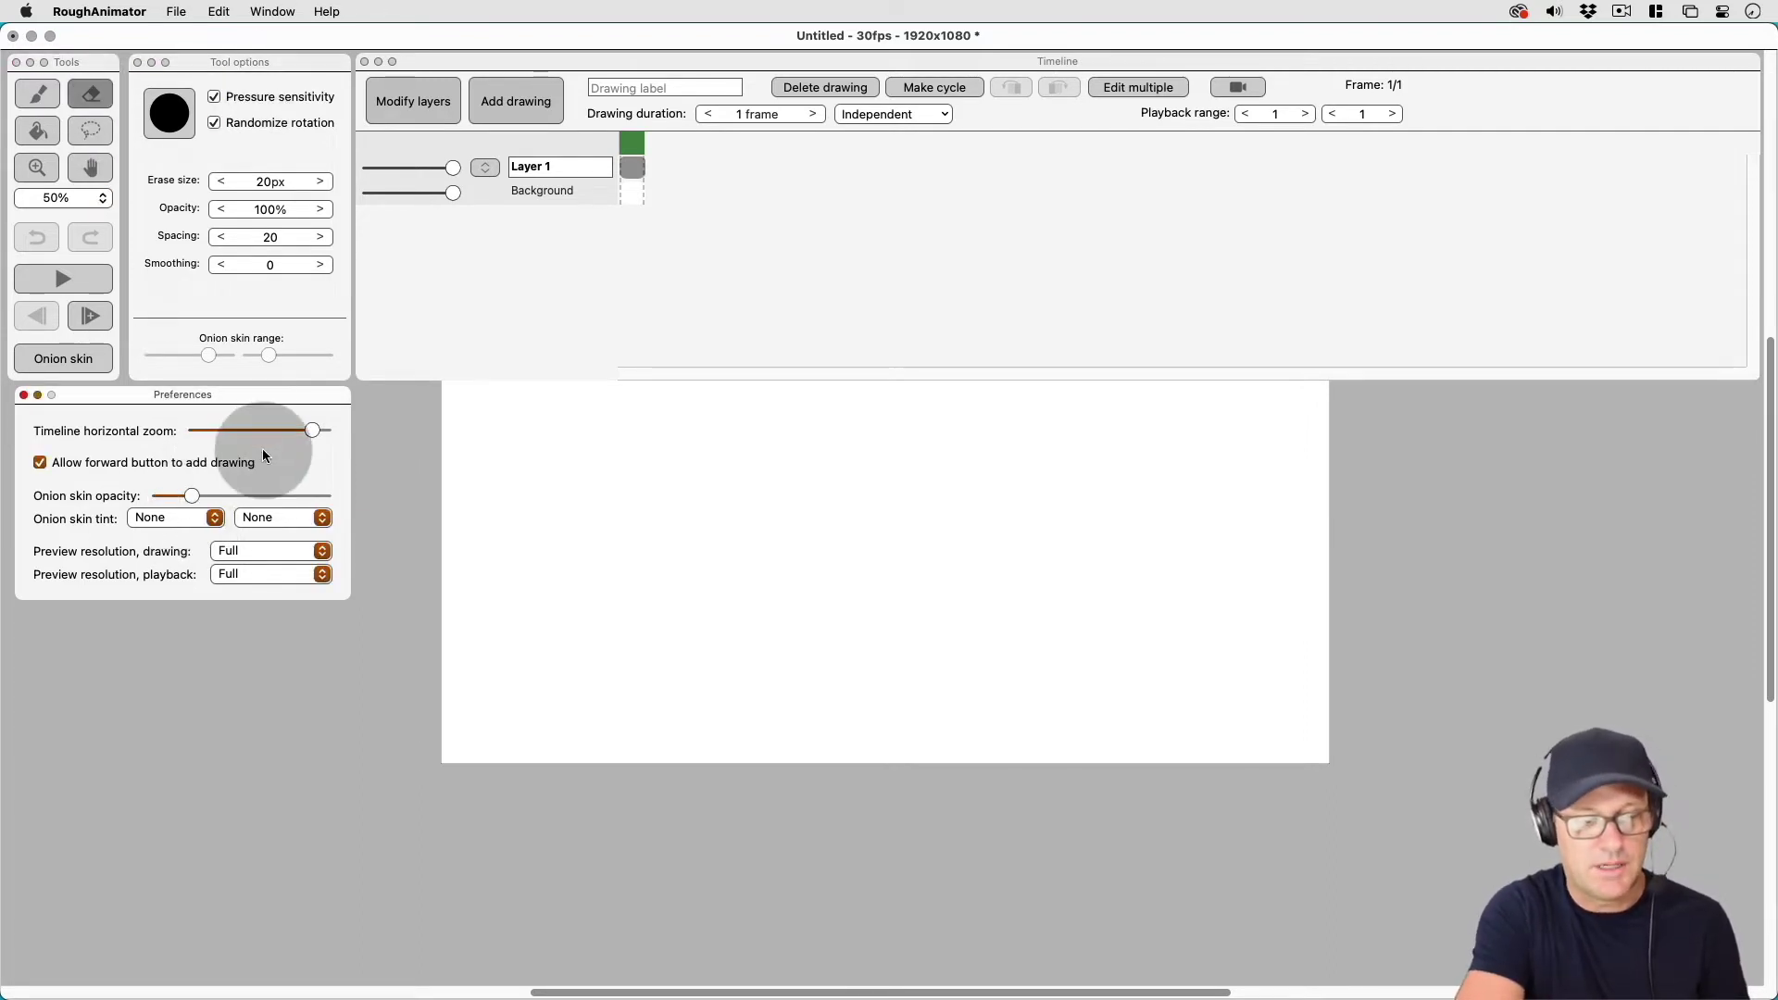
Reopen the Colors panel, view the wheel, sliders, palettes and spectrum, then end on pencils.
{"action": "left_click", "coordinate": [273, 11]}
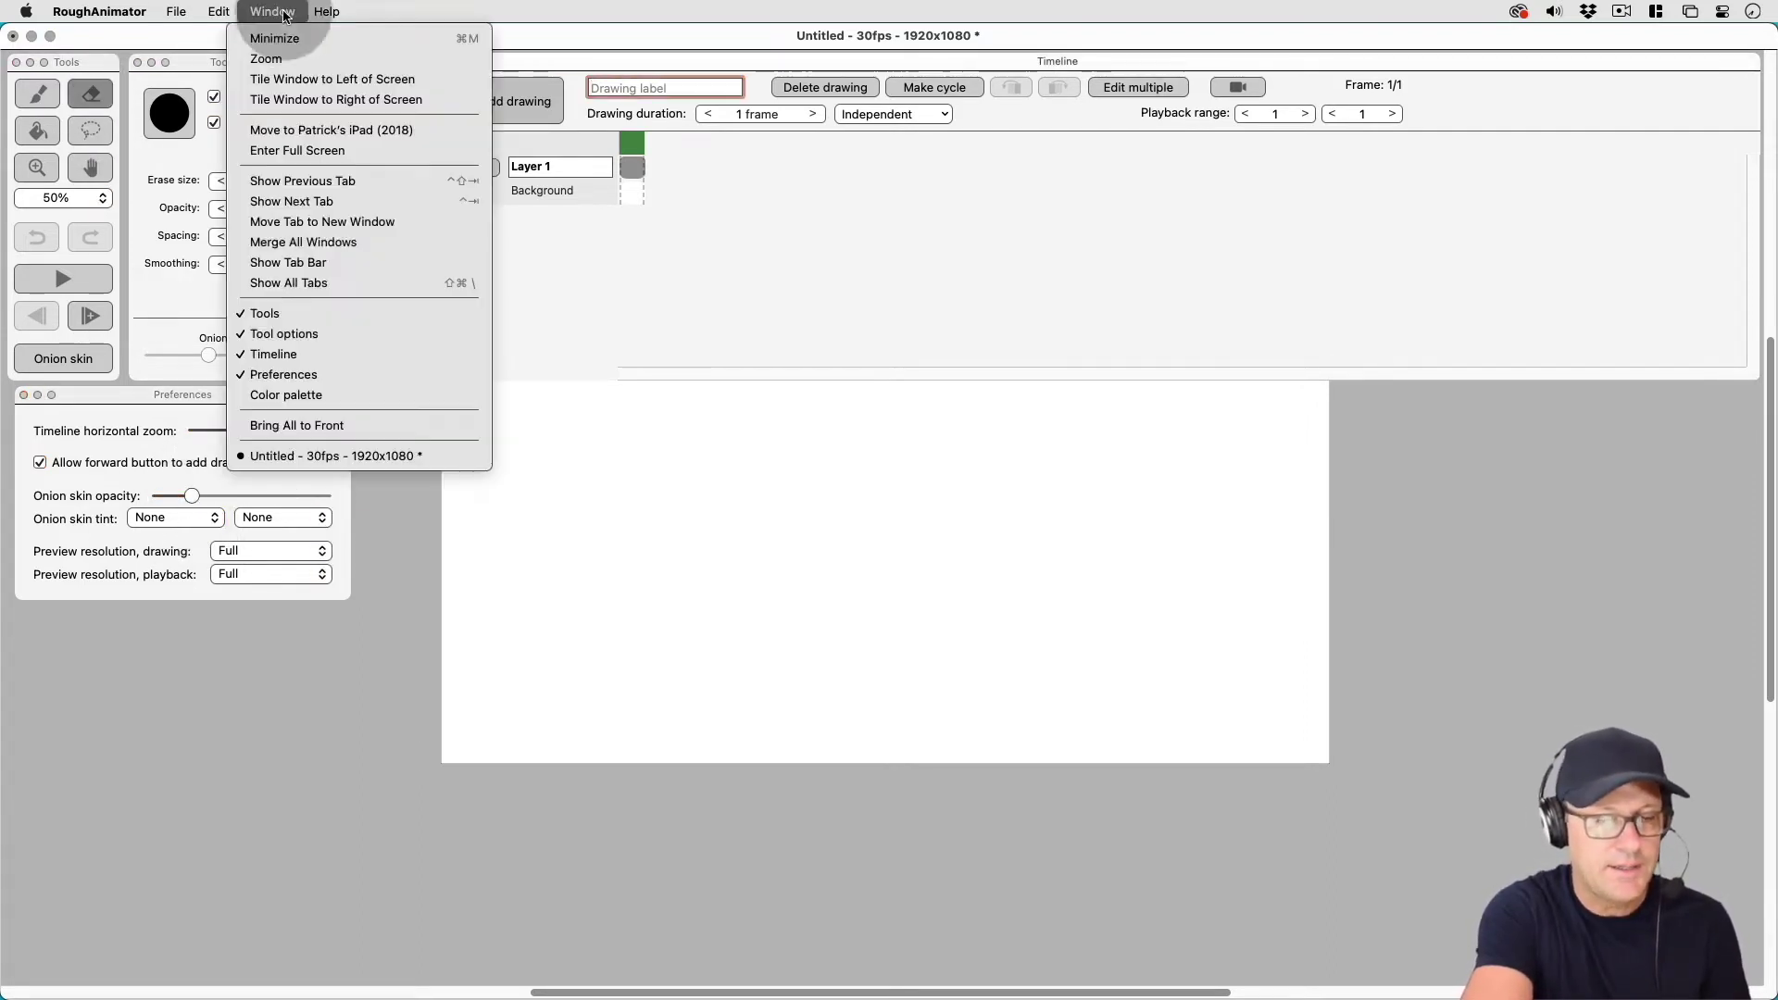
{"action": "left_click", "coordinate": [317, 401]}
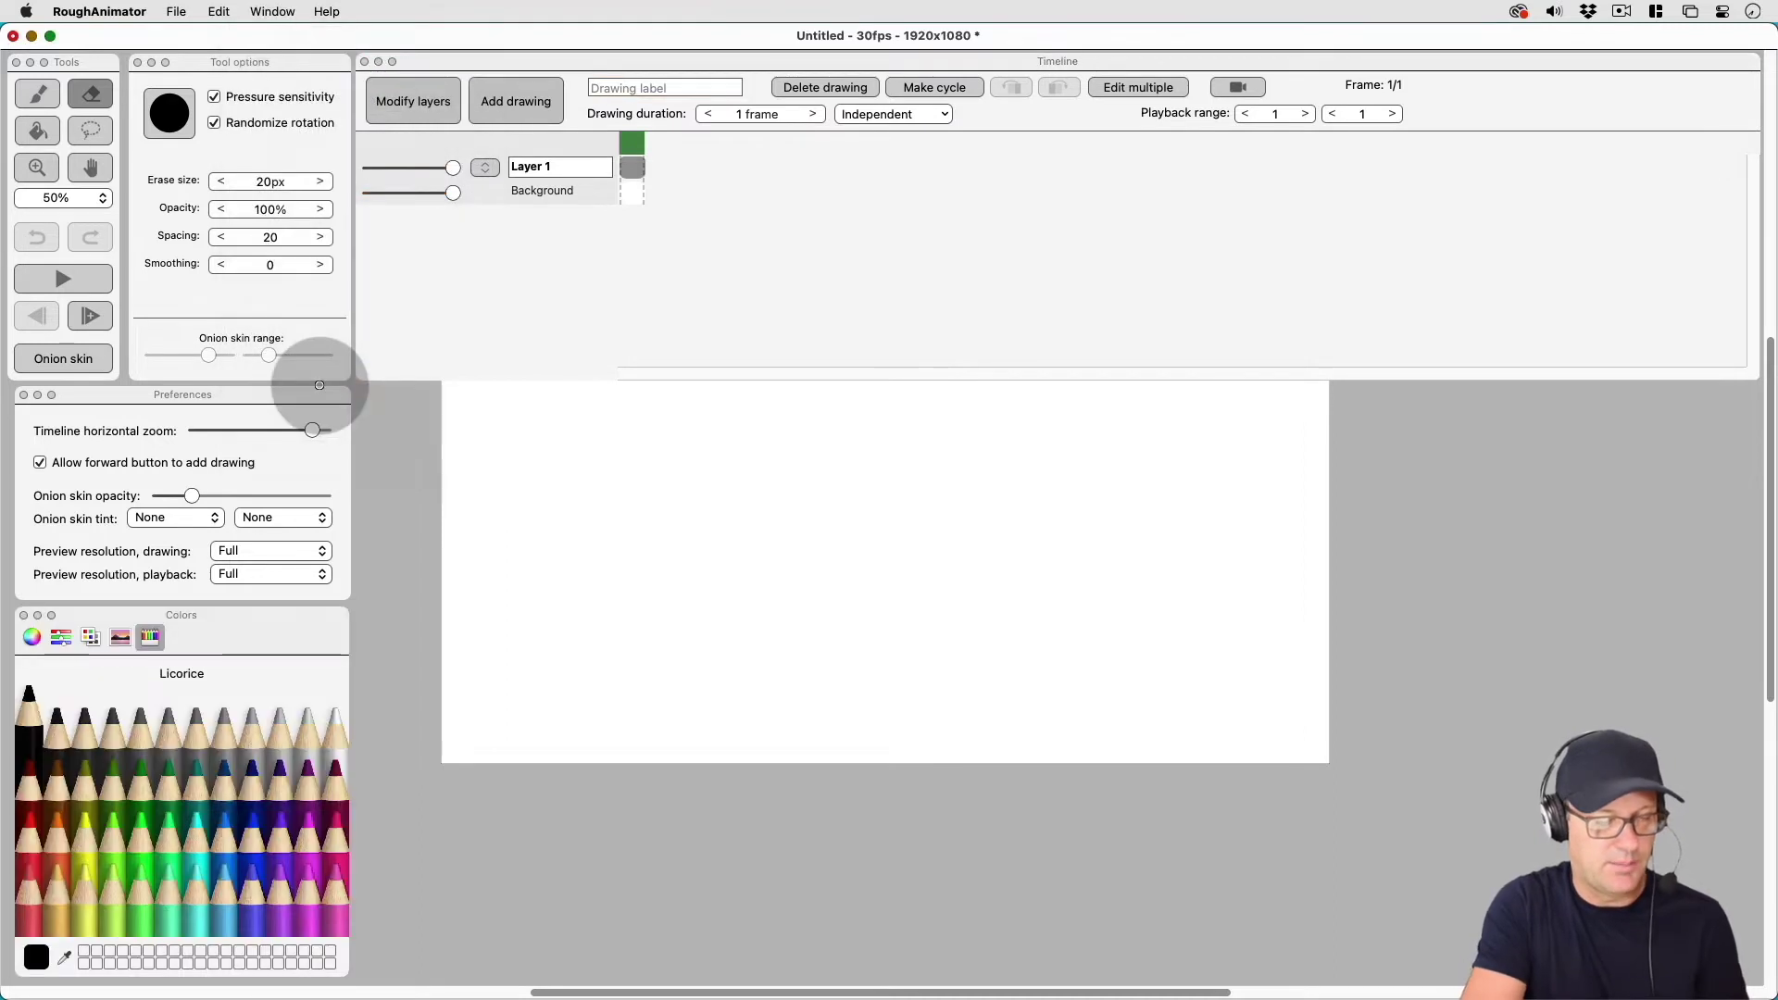
{"action": "left_click", "coordinate": [31, 637]}
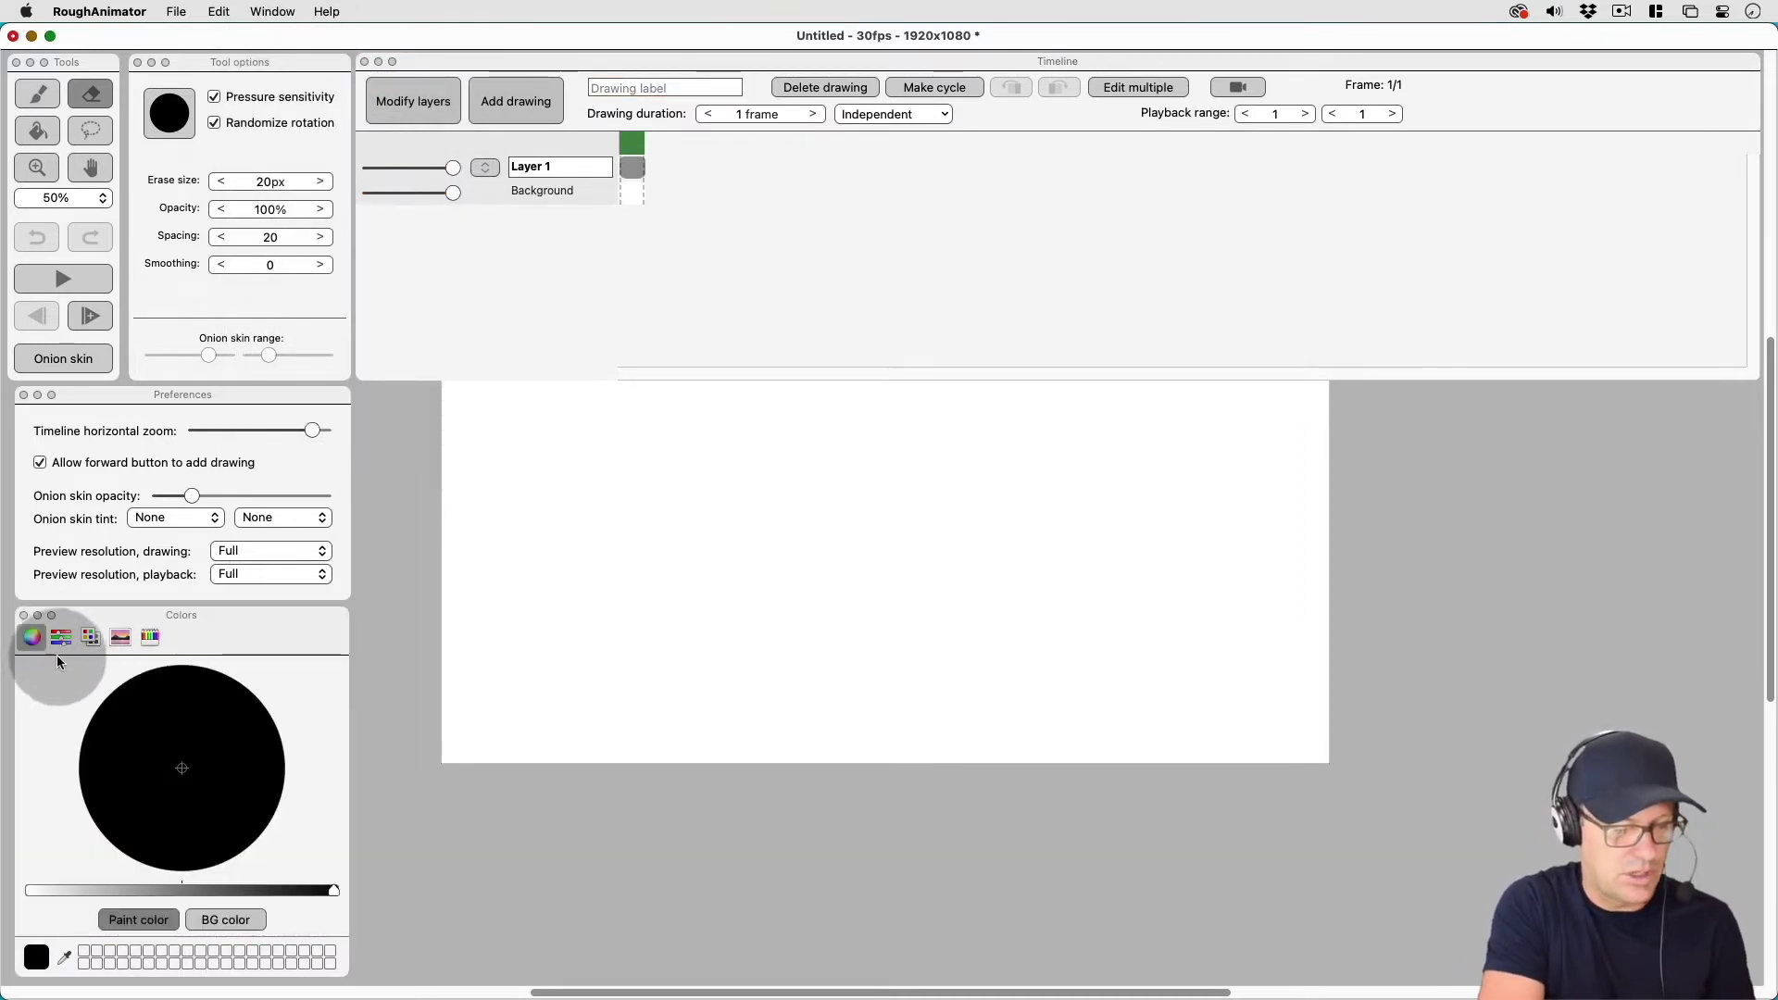
{"action": "left_click", "coordinate": [62, 638]}
{"action": "left_click", "coordinate": [90, 637]}
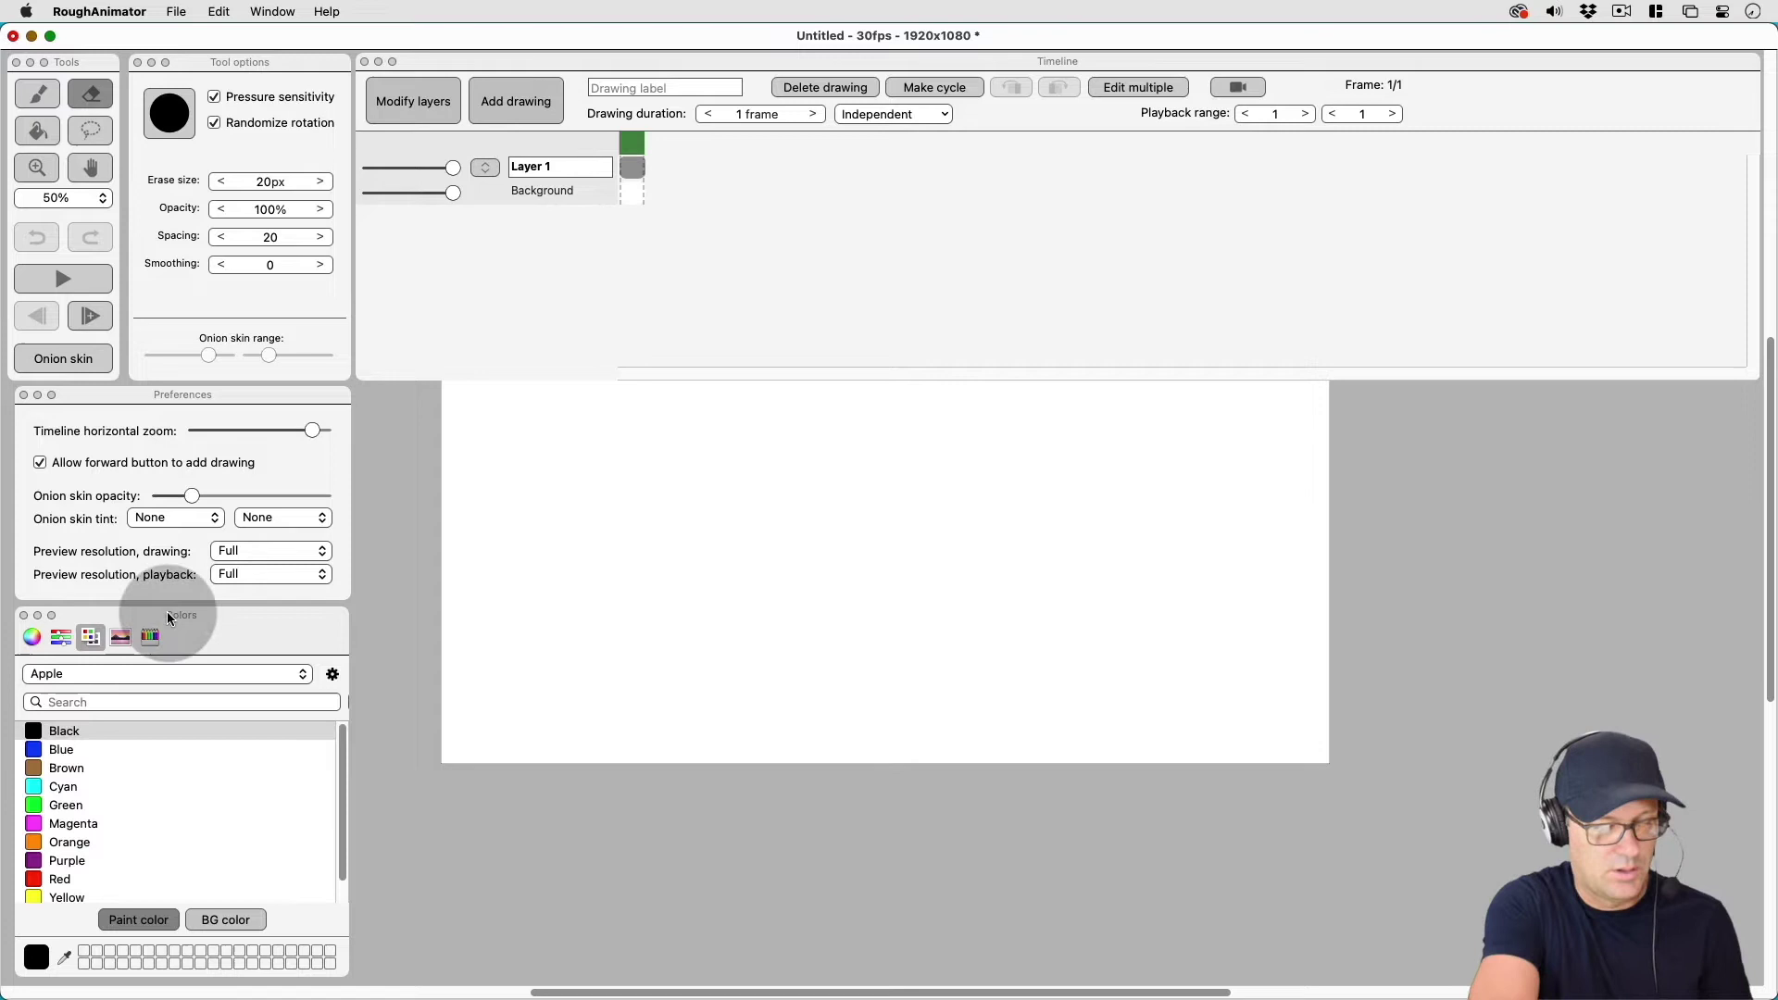
{"action": "left_click", "coordinate": [121, 641]}
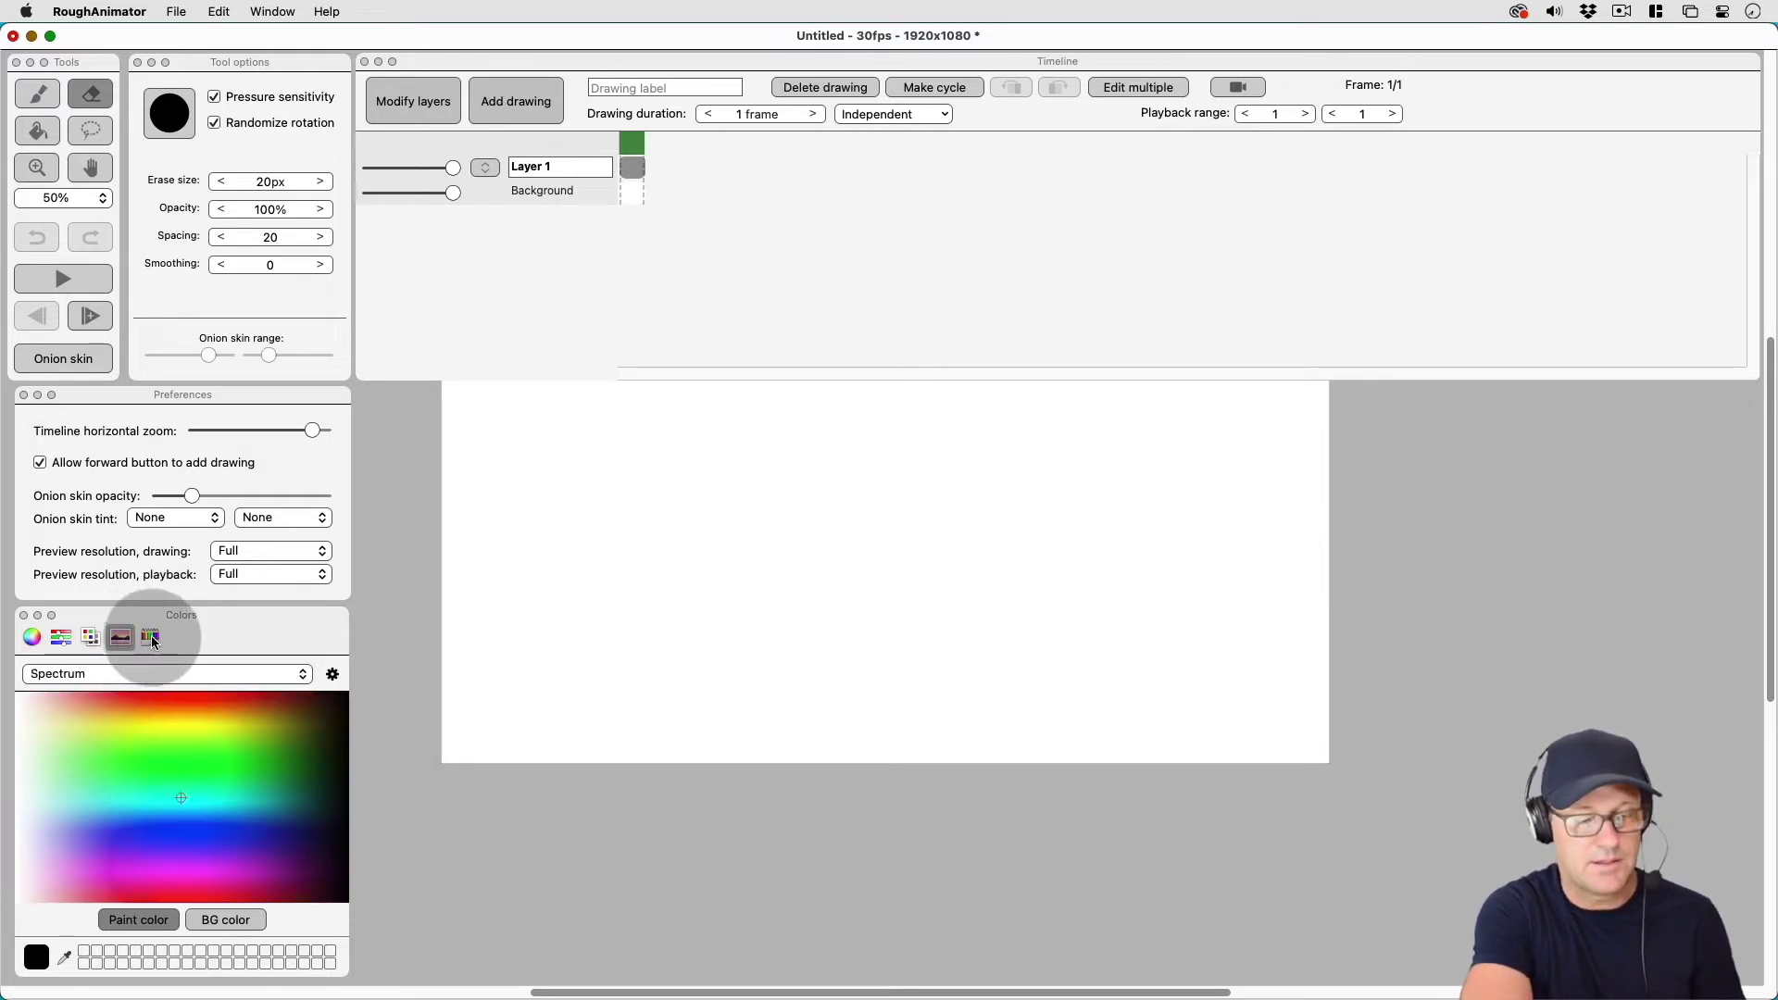
{"action": "left_click", "coordinate": [151, 638]}
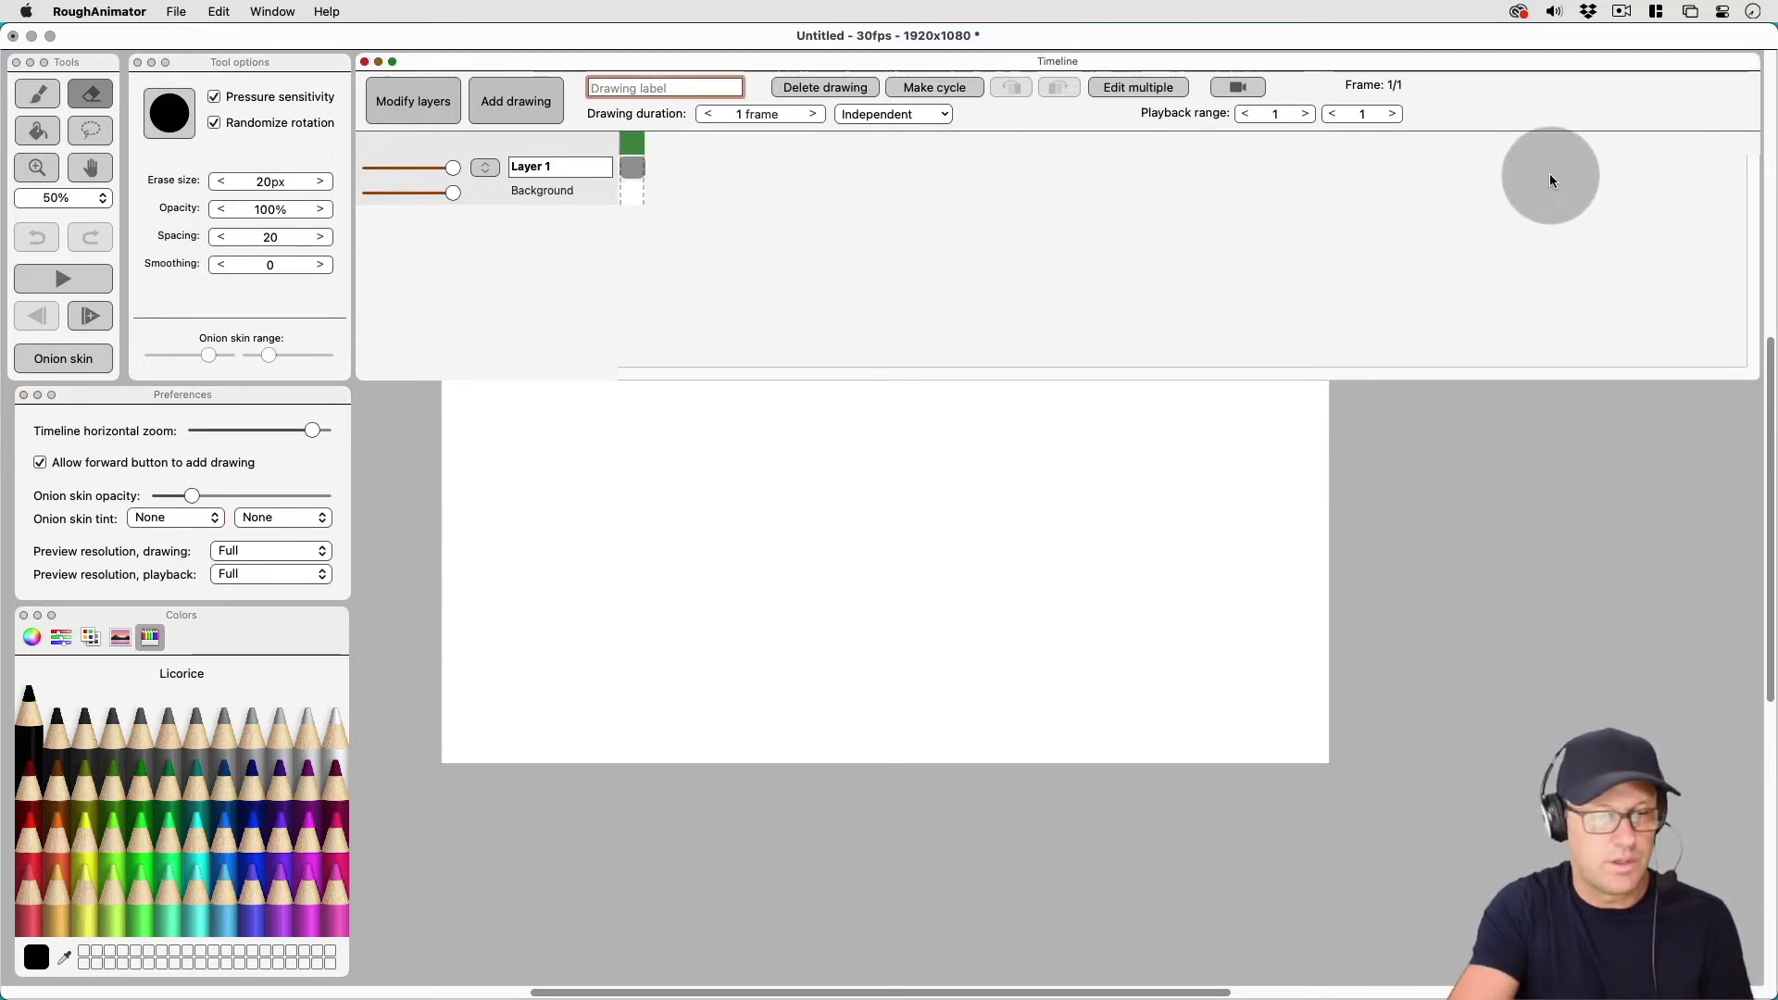
Pan the canvas with the Hand tool, close the Timeline, and set zoom to 100%.
{"action": "left_click", "coordinate": [90, 167]}
{"action": "left_click_drag", "start_coordinate": [623, 456], "coordinate": [845, 636]}
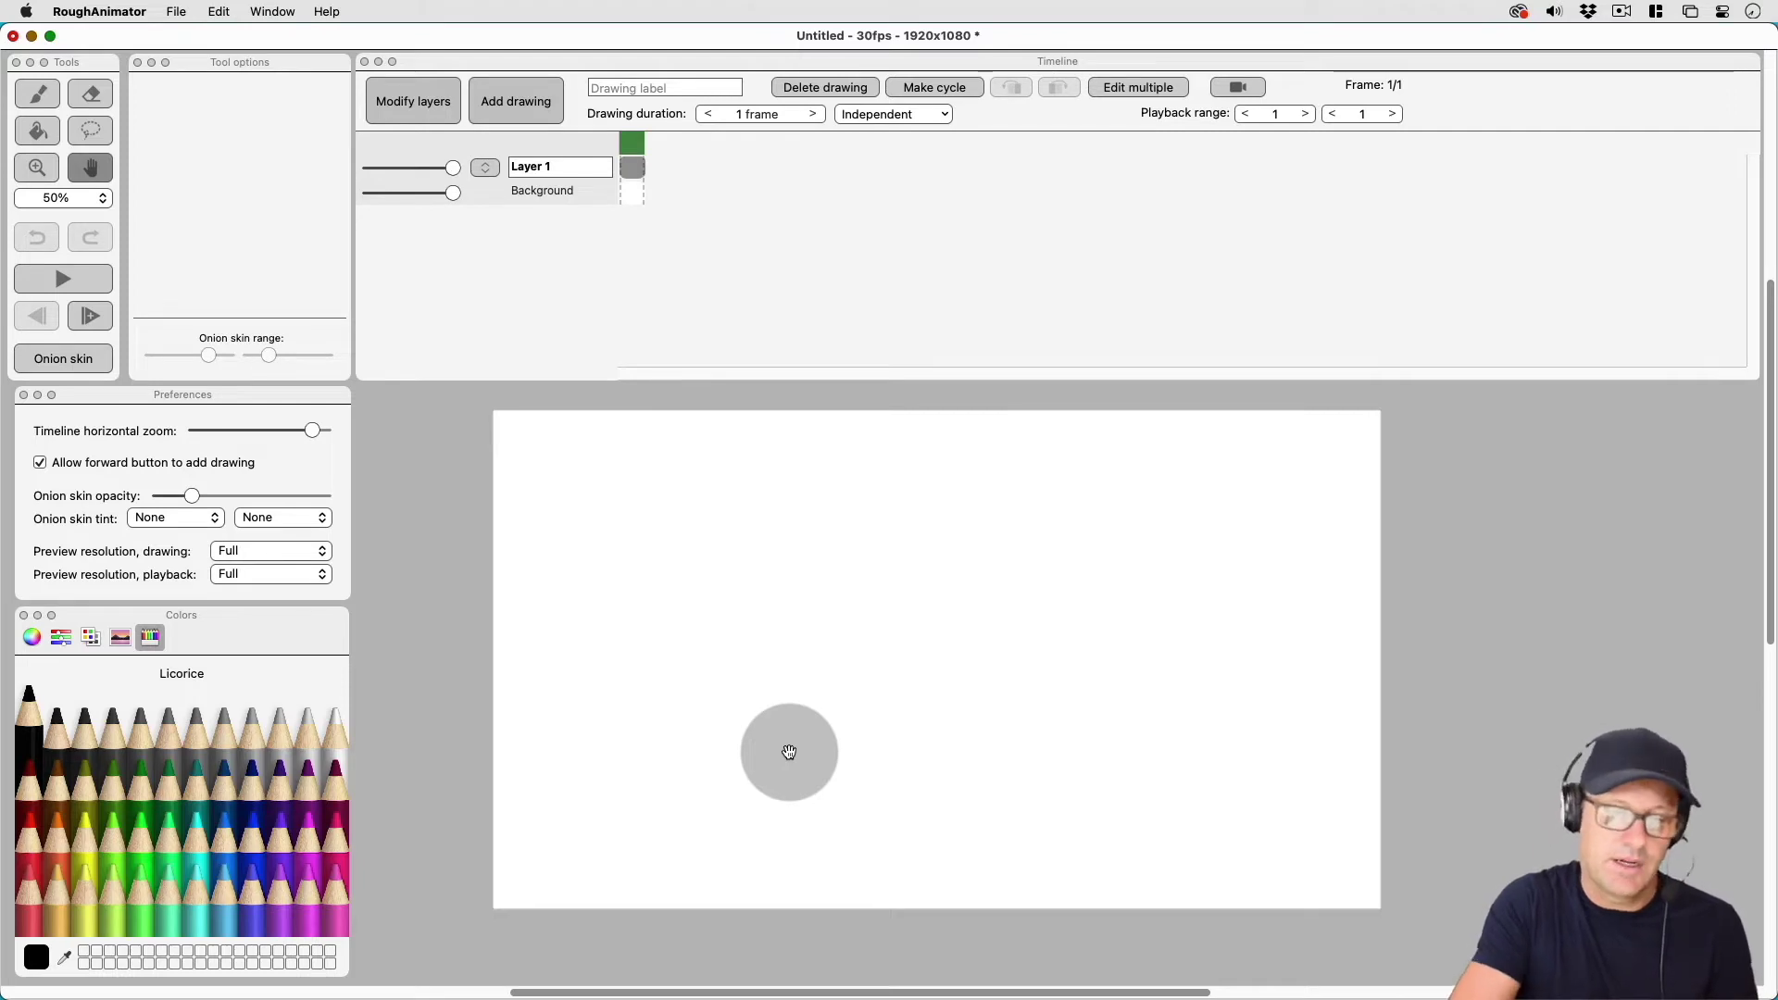
{"action": "left_click", "coordinate": [364, 62]}
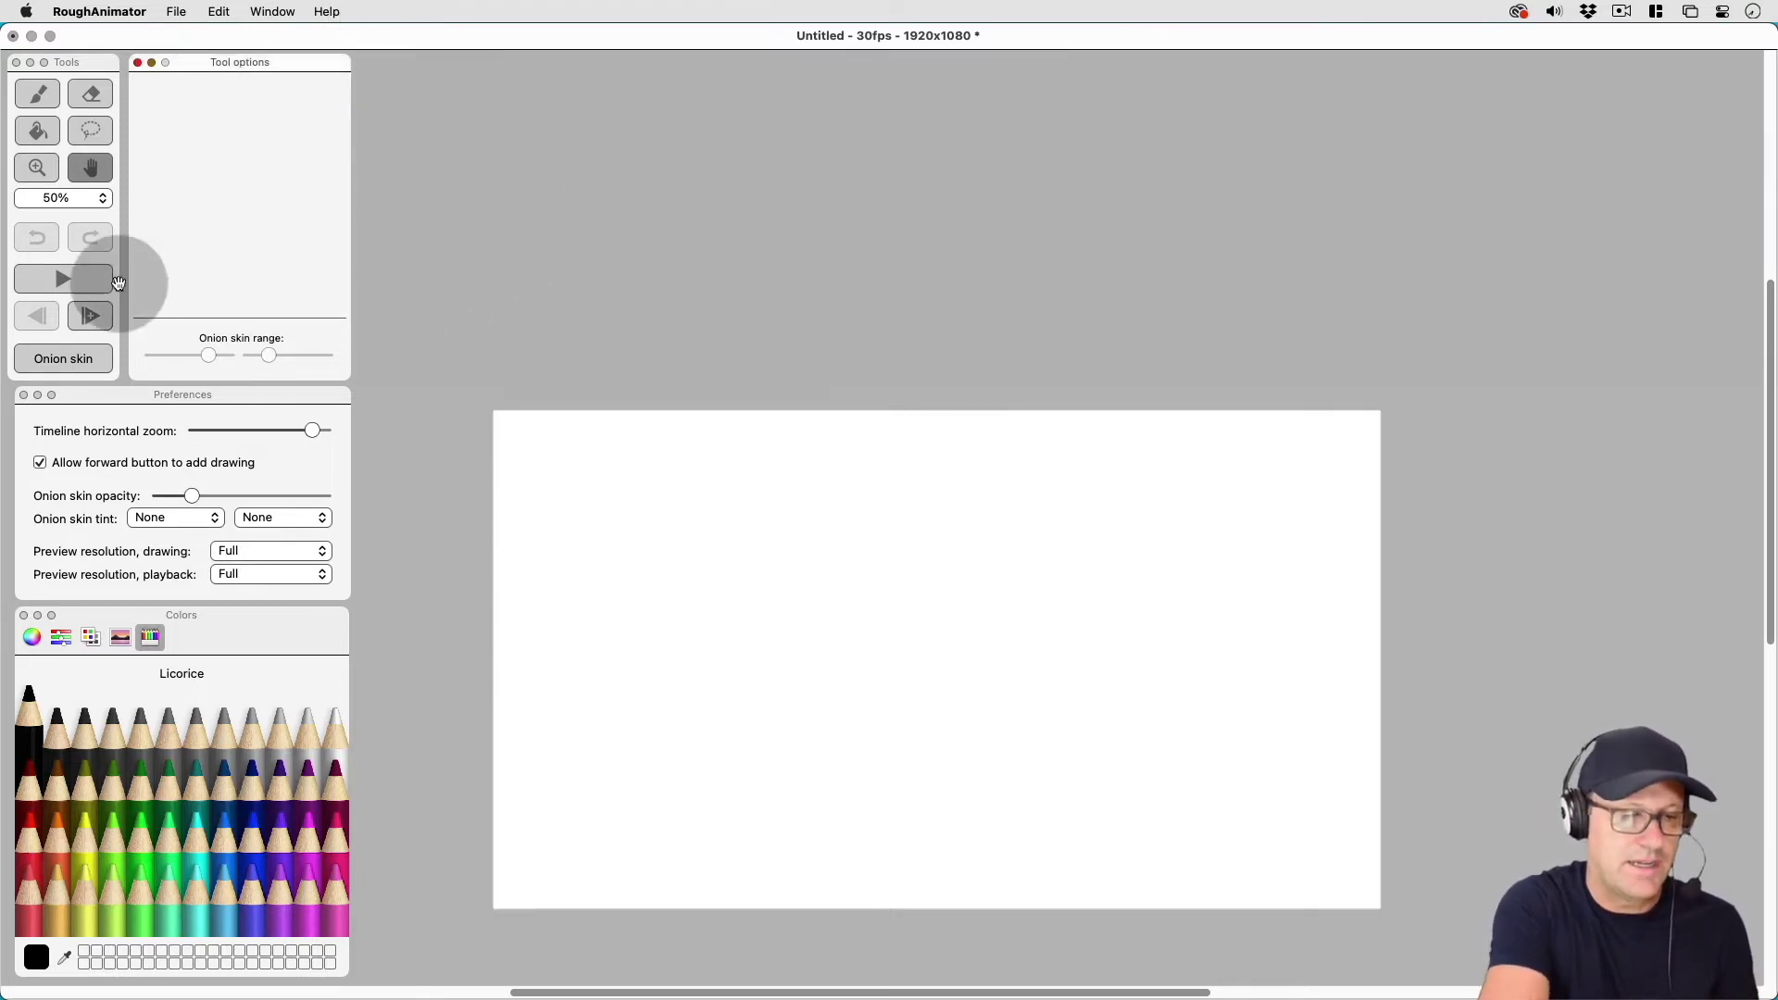
{"action": "left_click", "coordinate": [93, 200]}
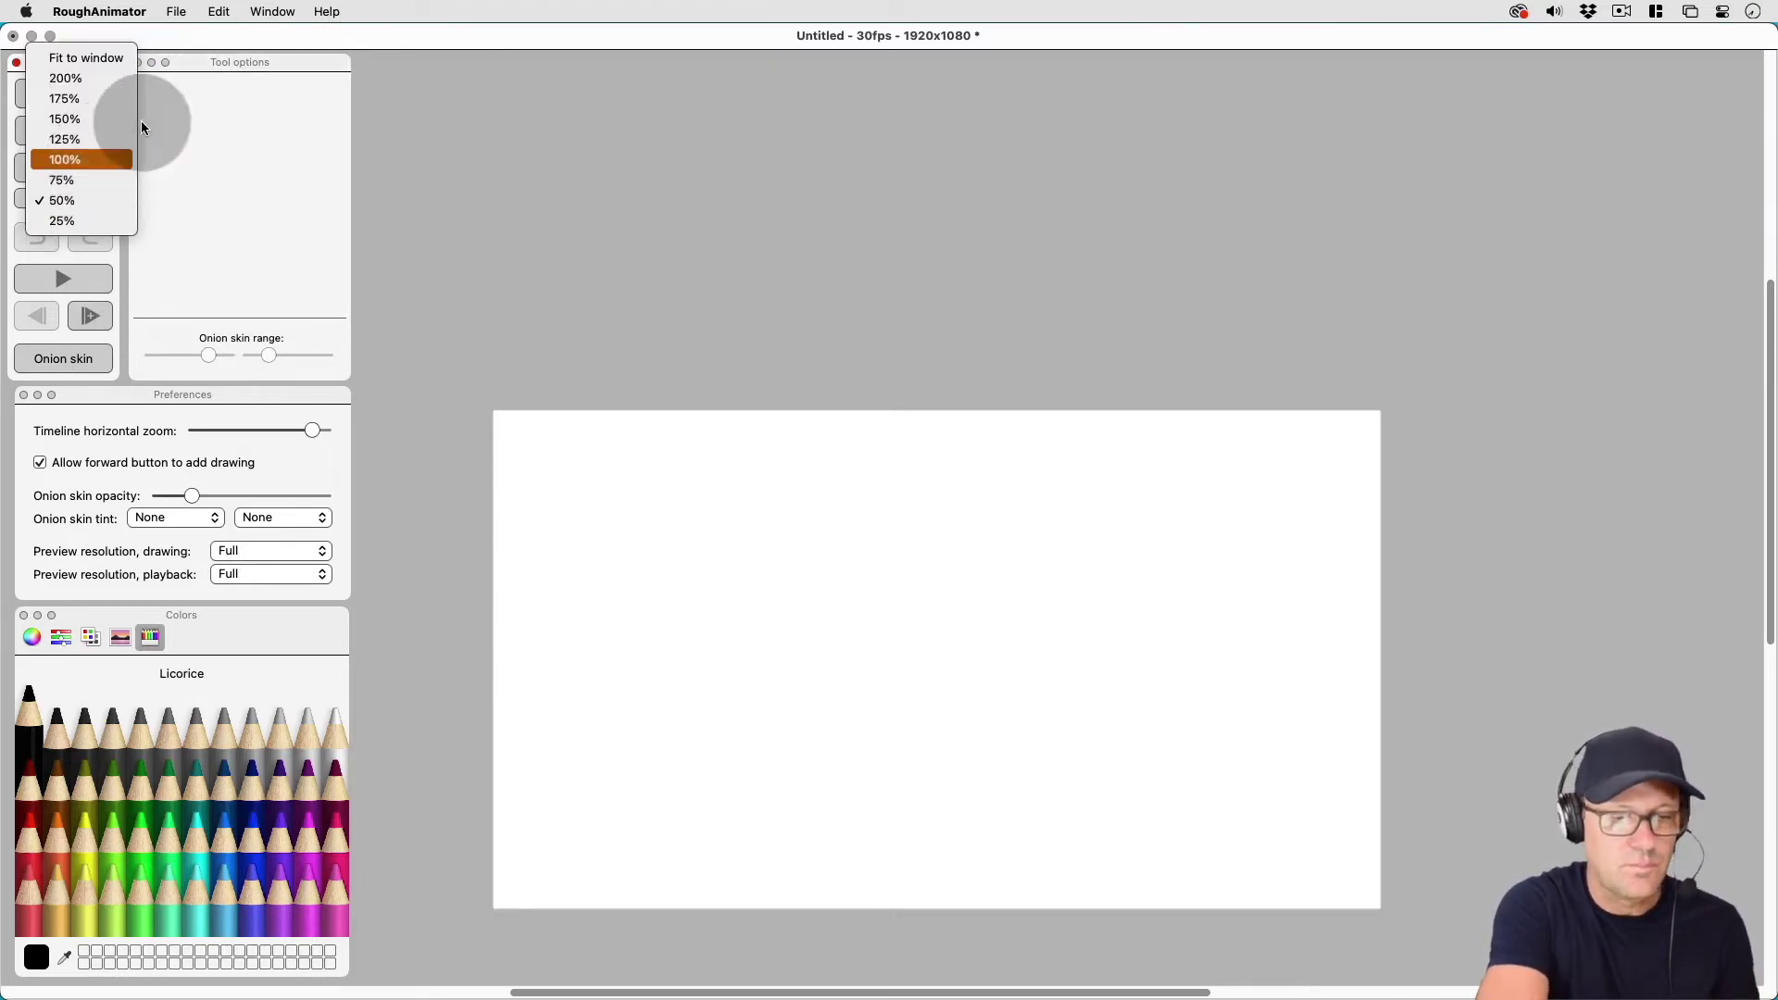
{"action": "left_click", "coordinate": [83, 160]}
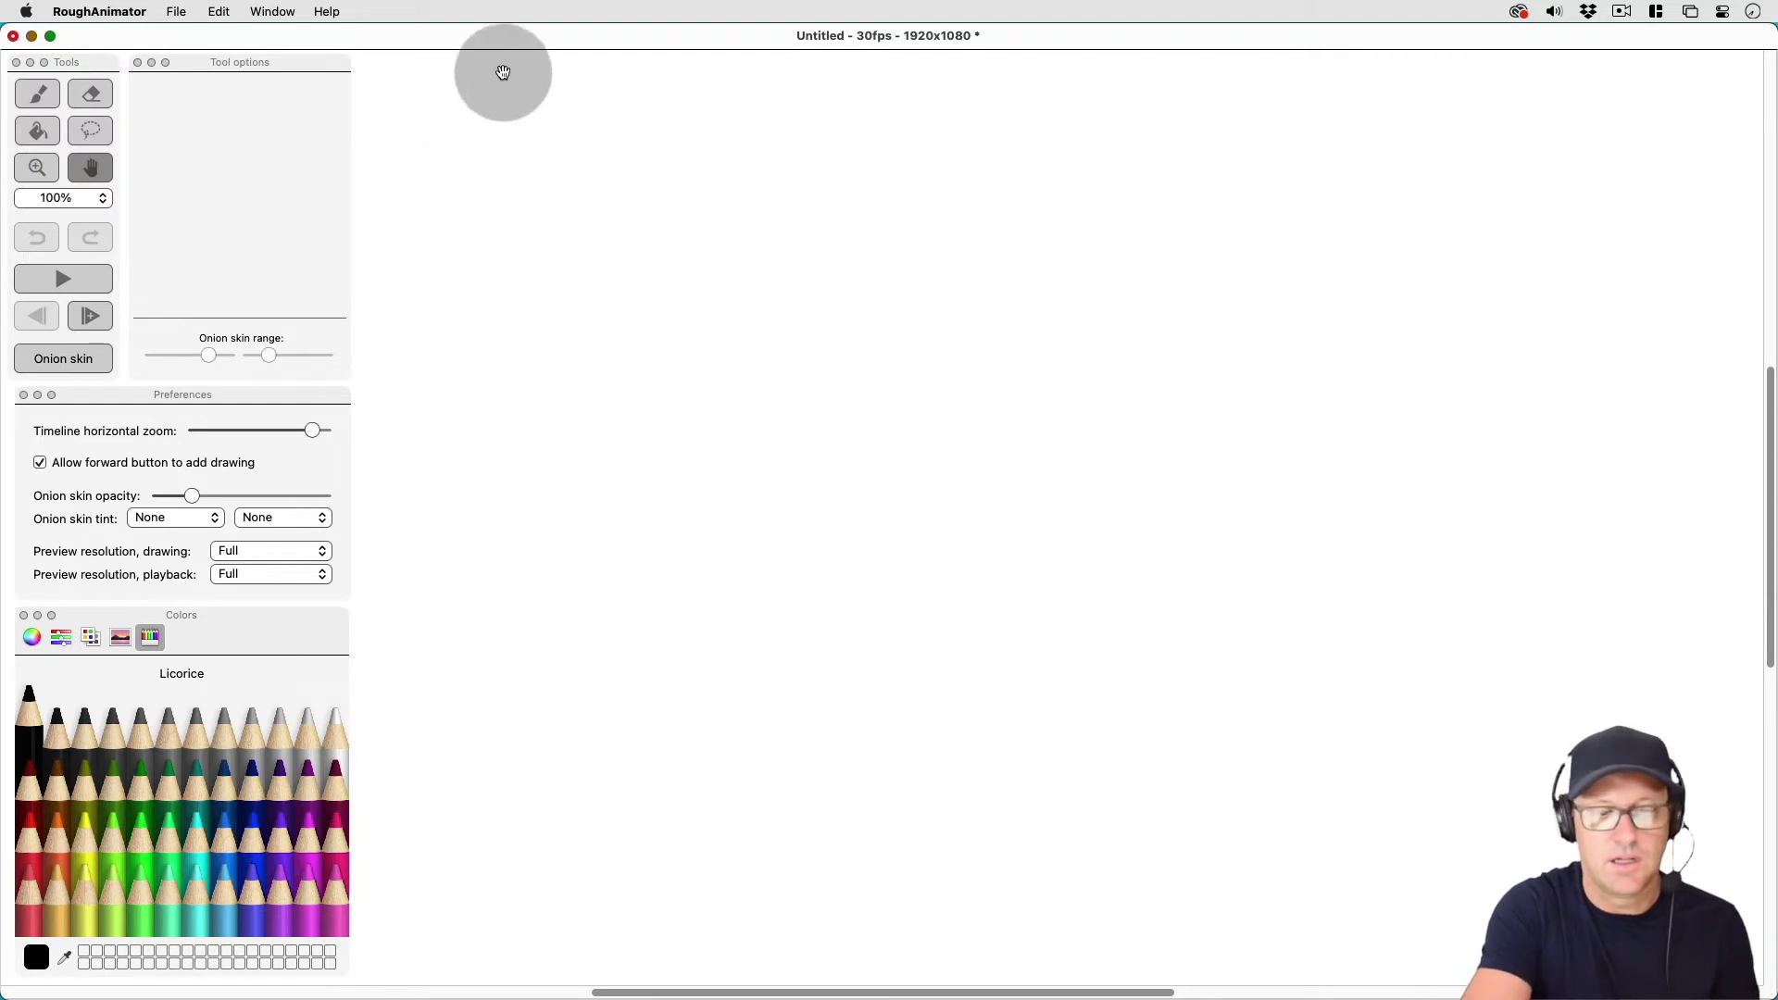
Draw a long wavy black 15px brush stroke across the canvas.
{"action": "left_click", "coordinate": [38, 94]}
{"action": "left_click", "coordinate": [281, 23]}
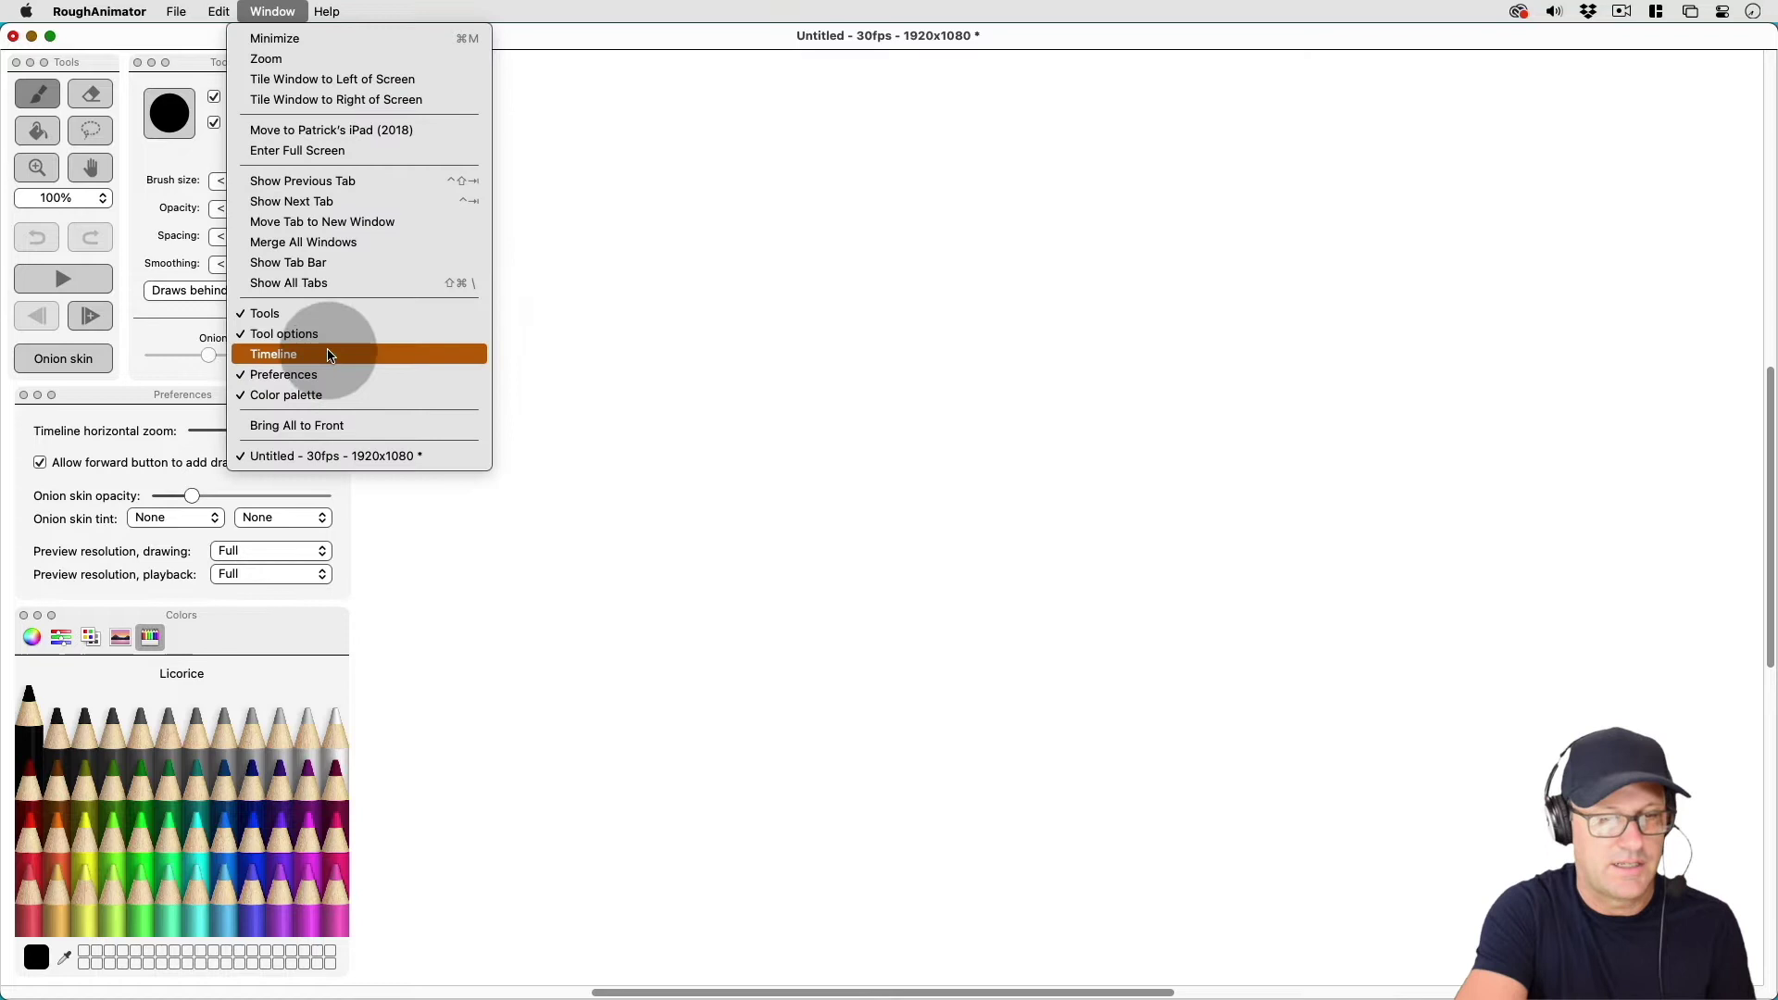
{"action": "left_click", "coordinate": [347, 334]}
{"action": "left_click", "coordinate": [546, 298]}
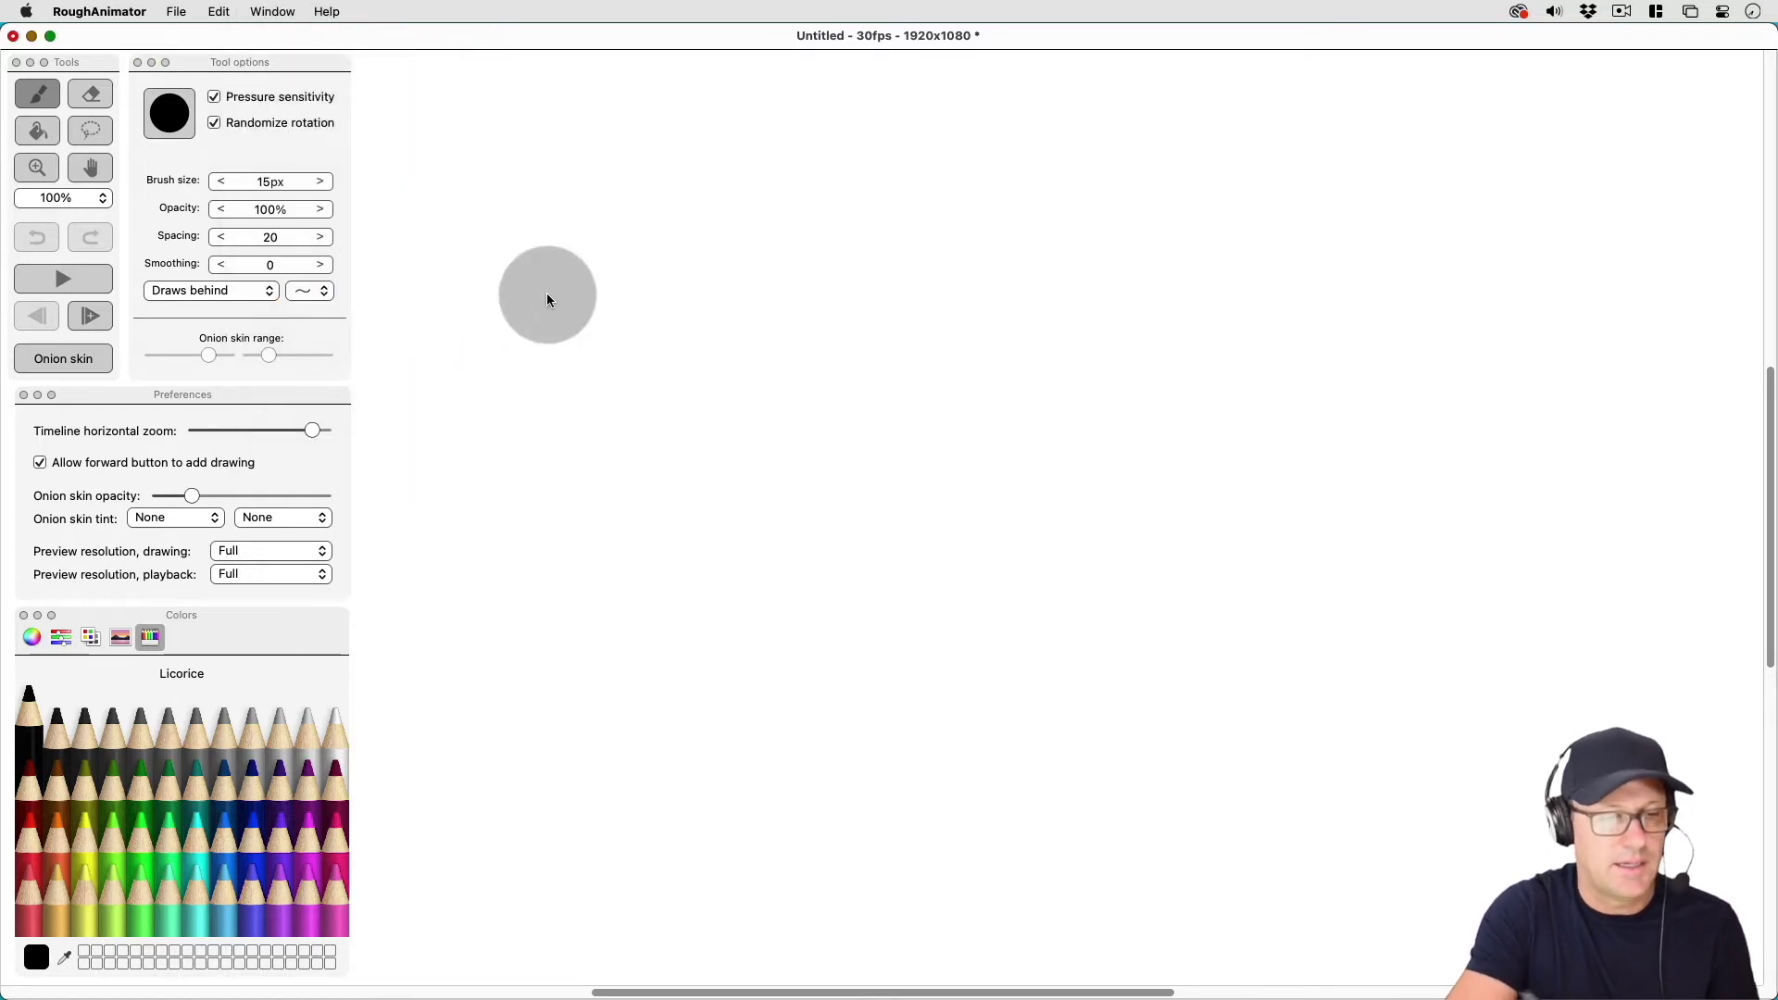
{"action": "mouse_move", "coordinate": [599, 200]}
{"action": "left_mouse_down"}
{"action": "mouse_move", "coordinate": [682, 485]}
{"action": "mouse_move", "coordinate": [1108, 564]}
{"action": "mouse_move", "coordinate": [1475, 603]}
{"action": "left_mouse_up"}
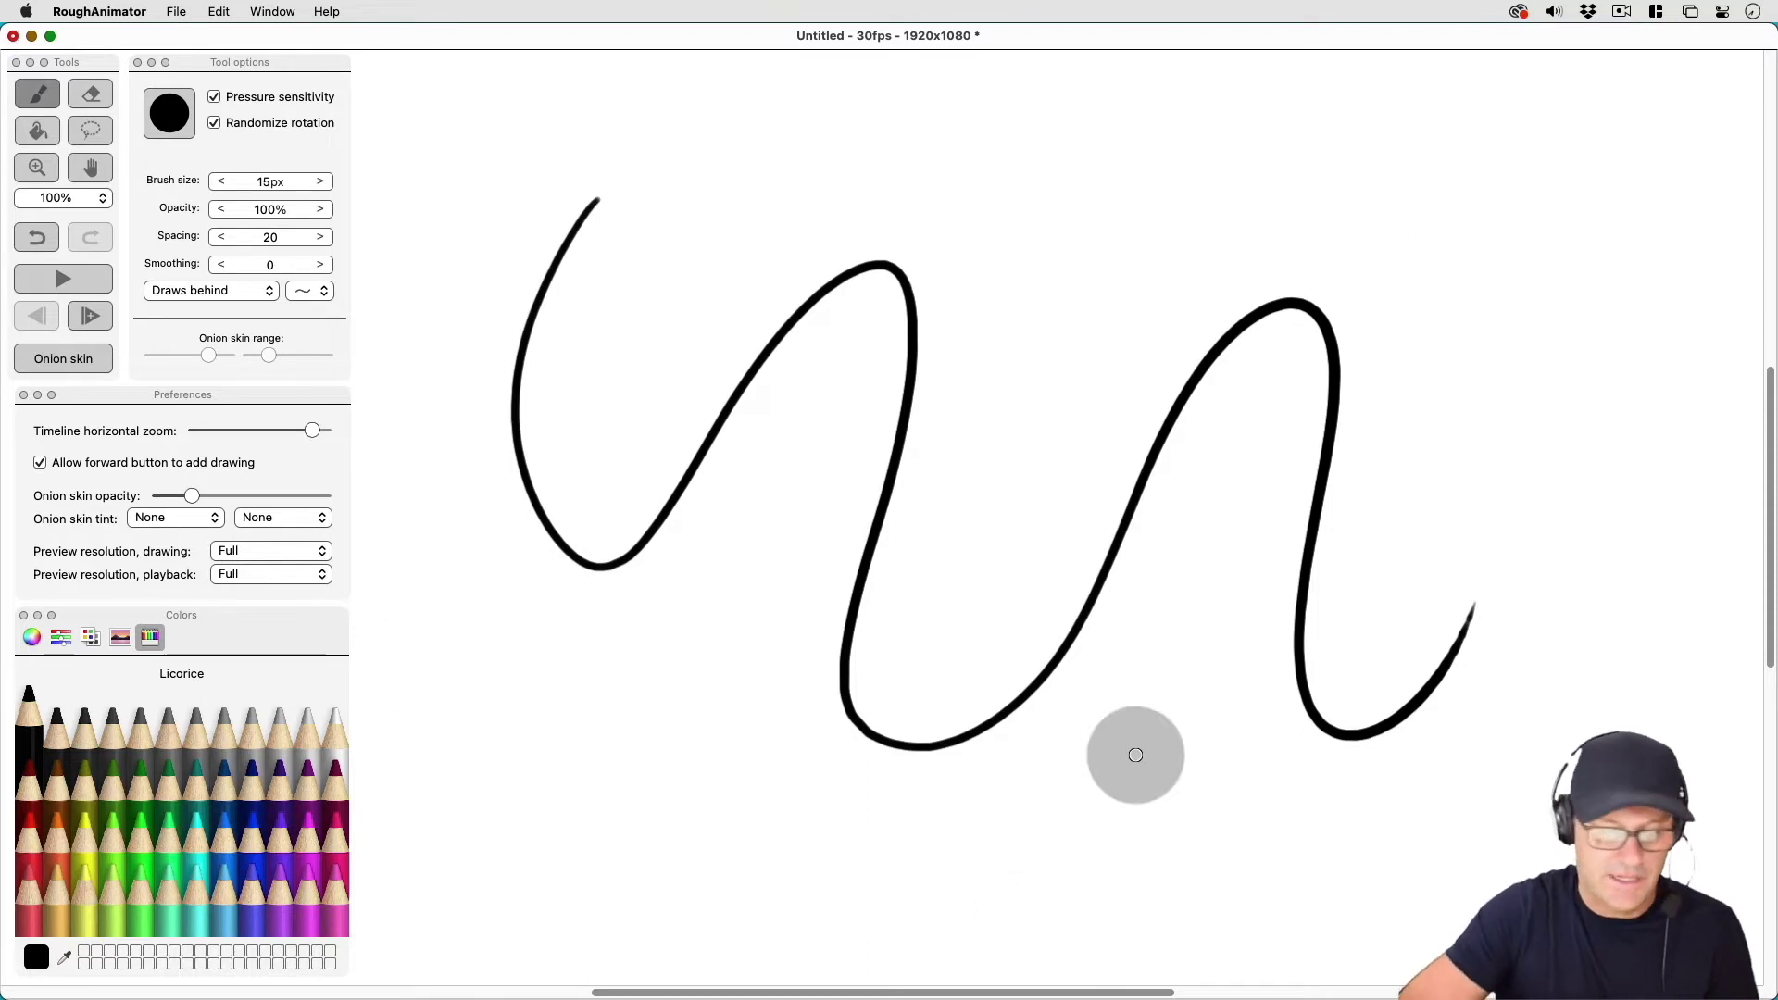
{"action": "left_click", "coordinate": [264, 398]}
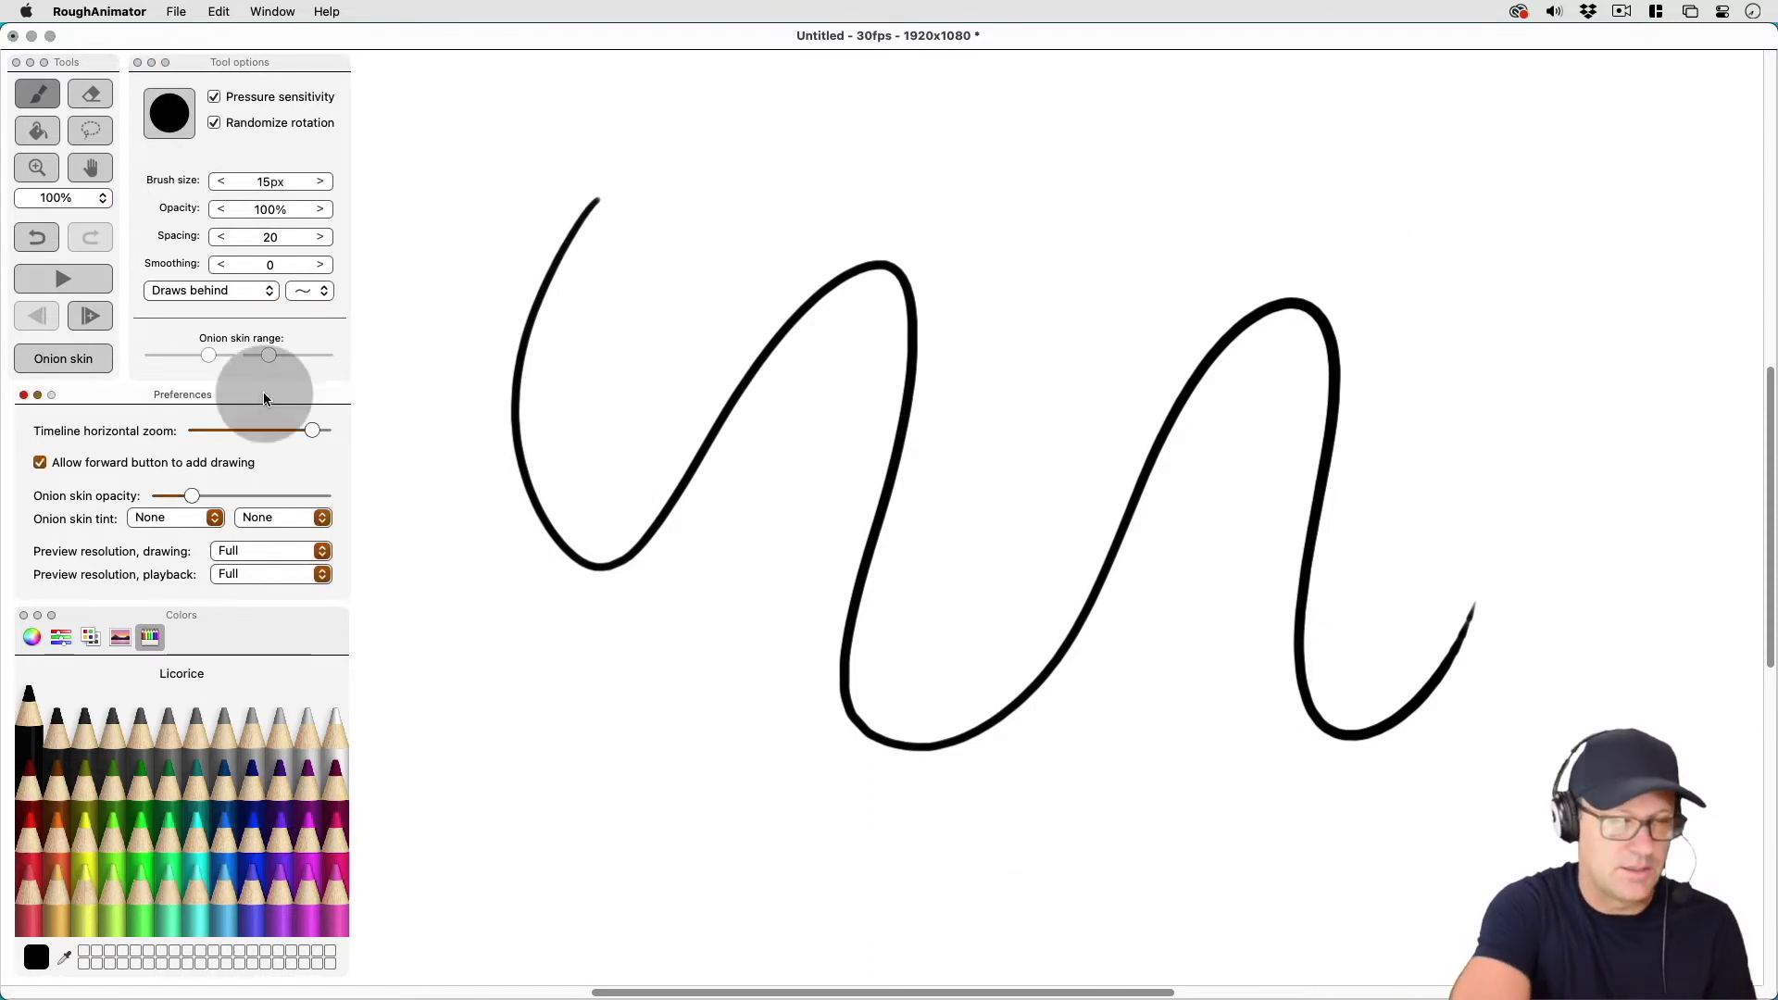
Reopen the Timeline and extend Layer 1's drawing duration from 1 to 3 frames.
{"action": "left_click", "coordinate": [225, 62]}
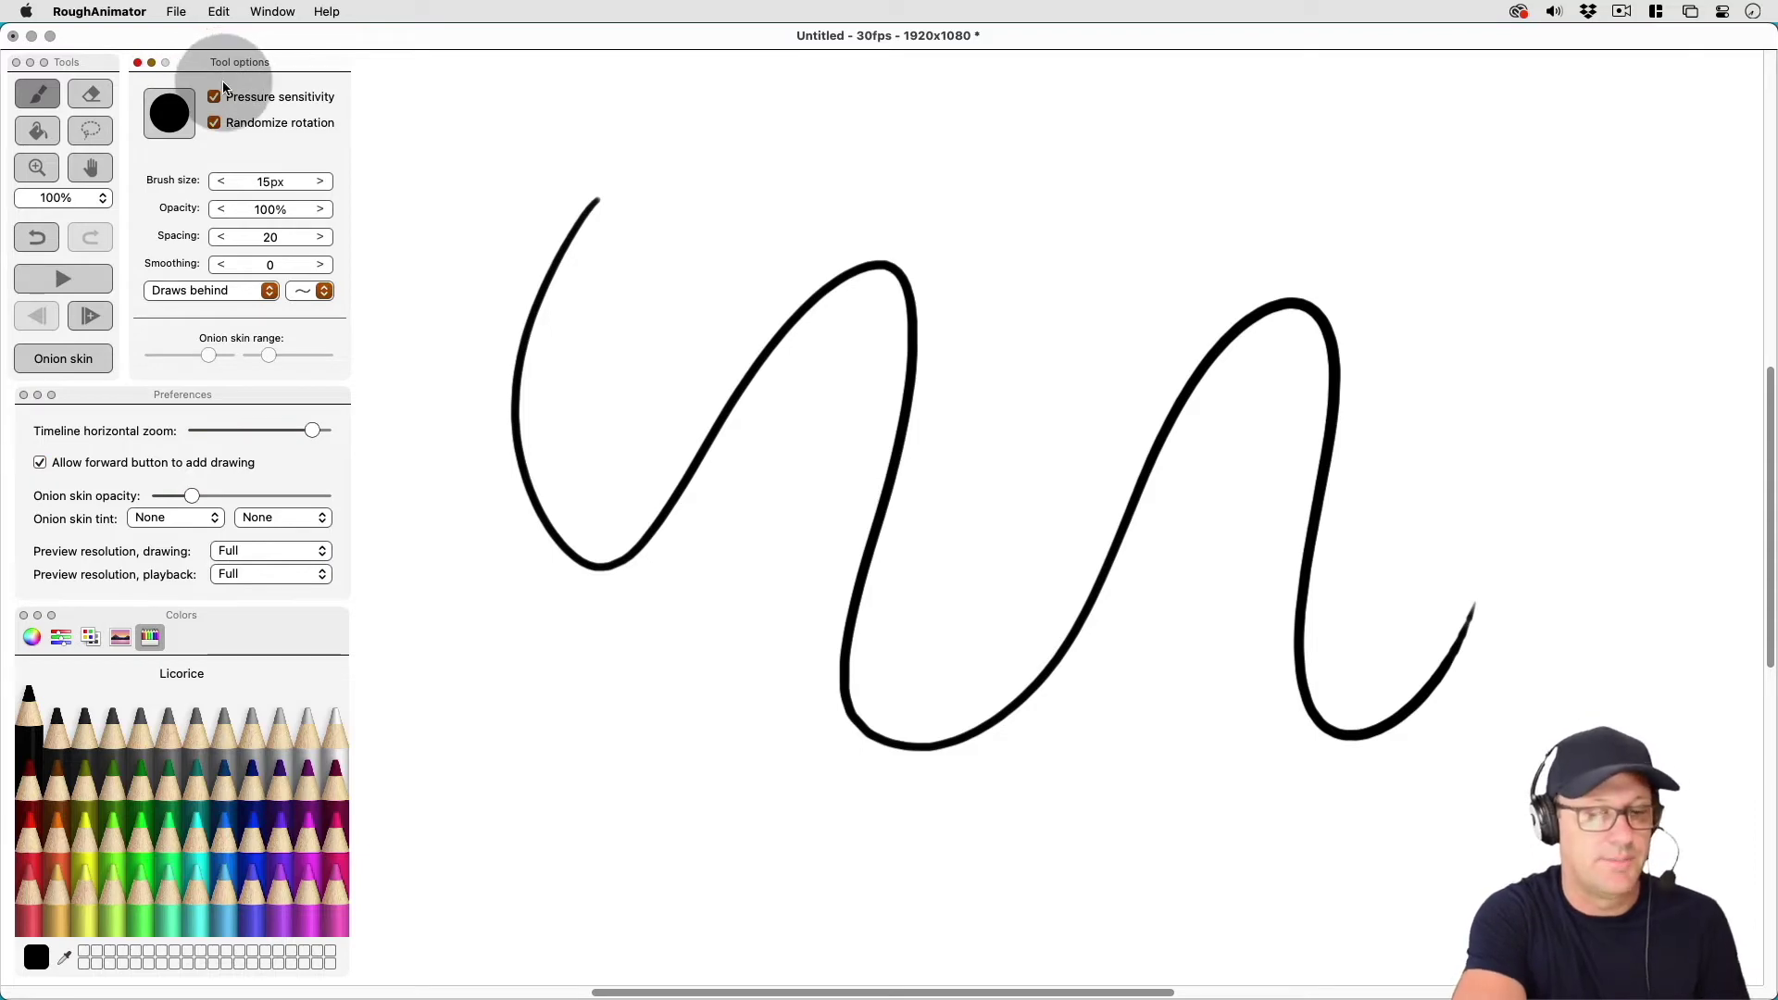
{"action": "left_click", "coordinate": [272, 11]}
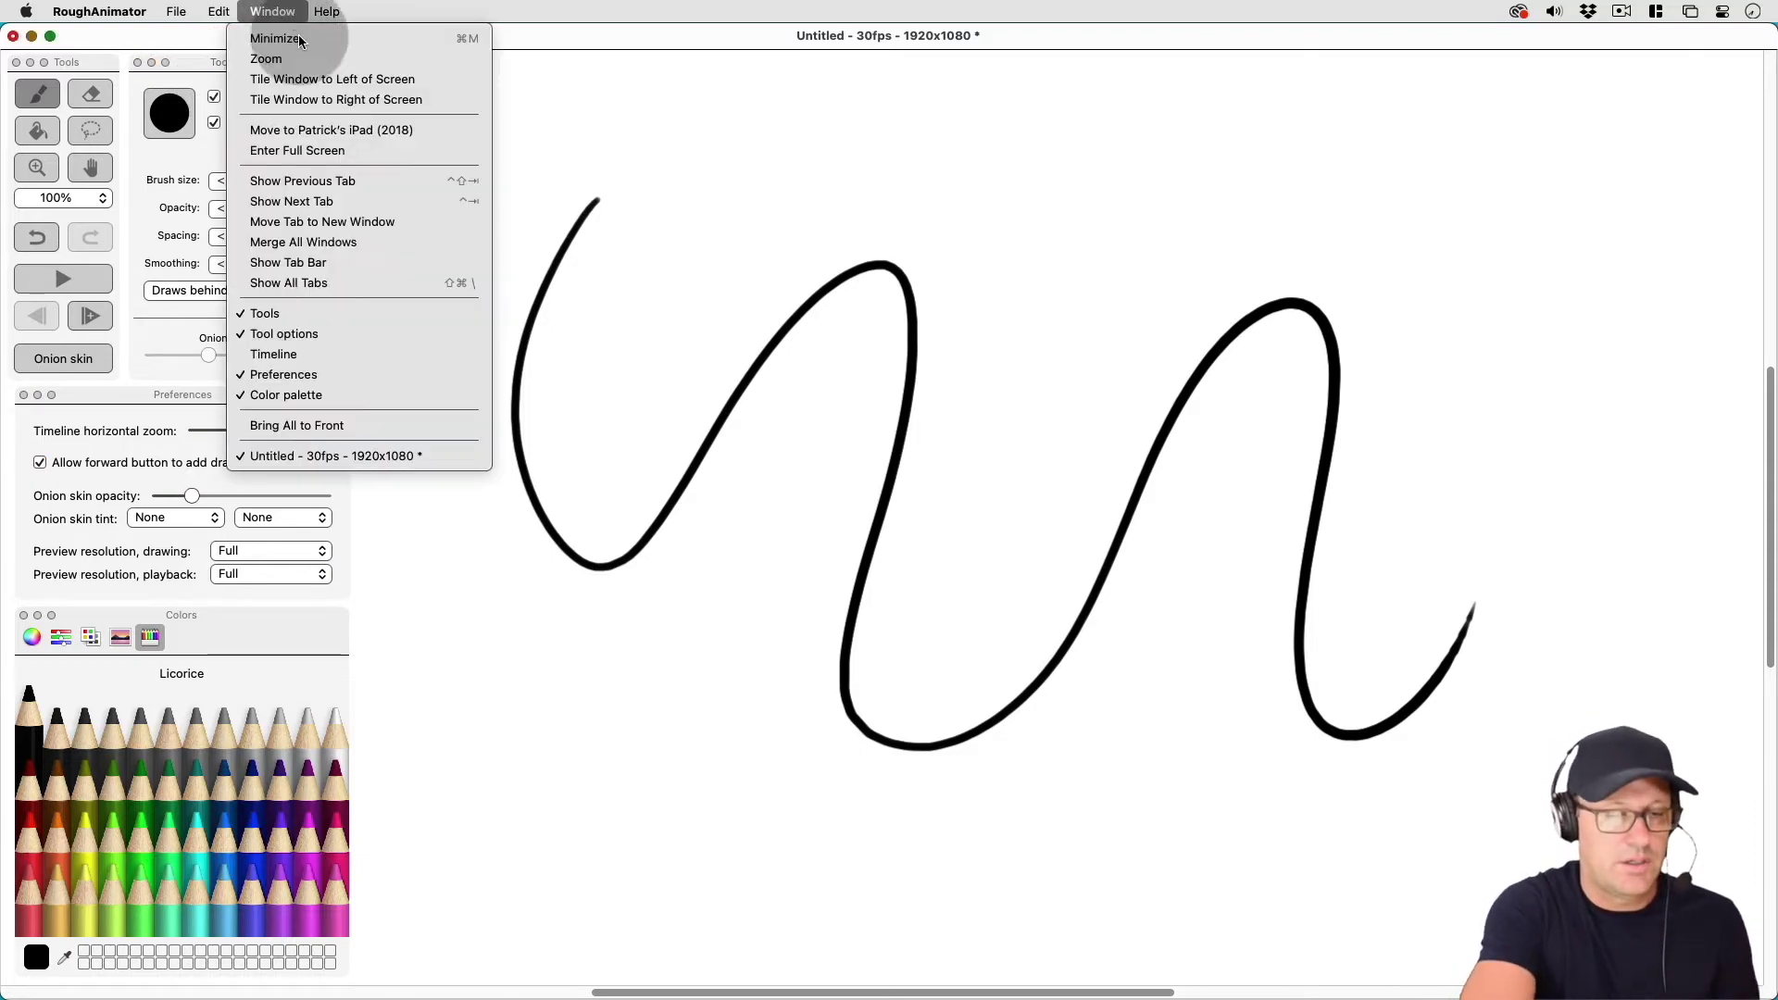
{"action": "left_click", "coordinate": [339, 350]}
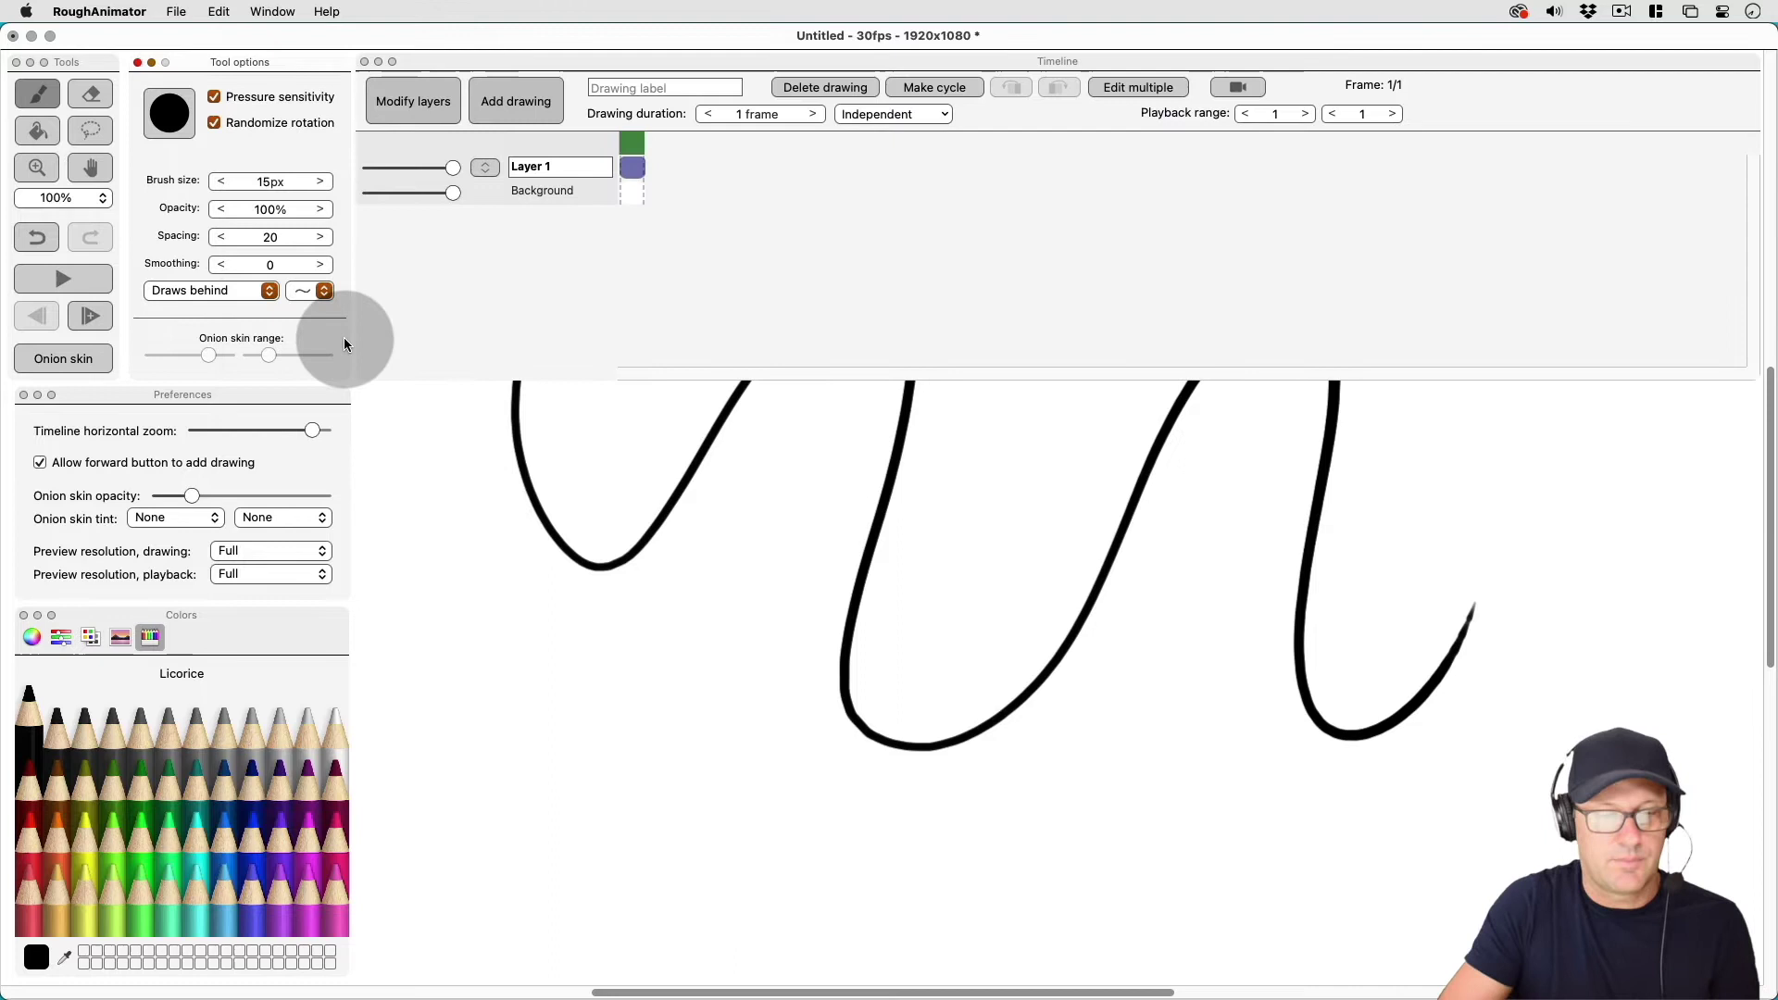
{"action": "left_click", "coordinate": [543, 263]}
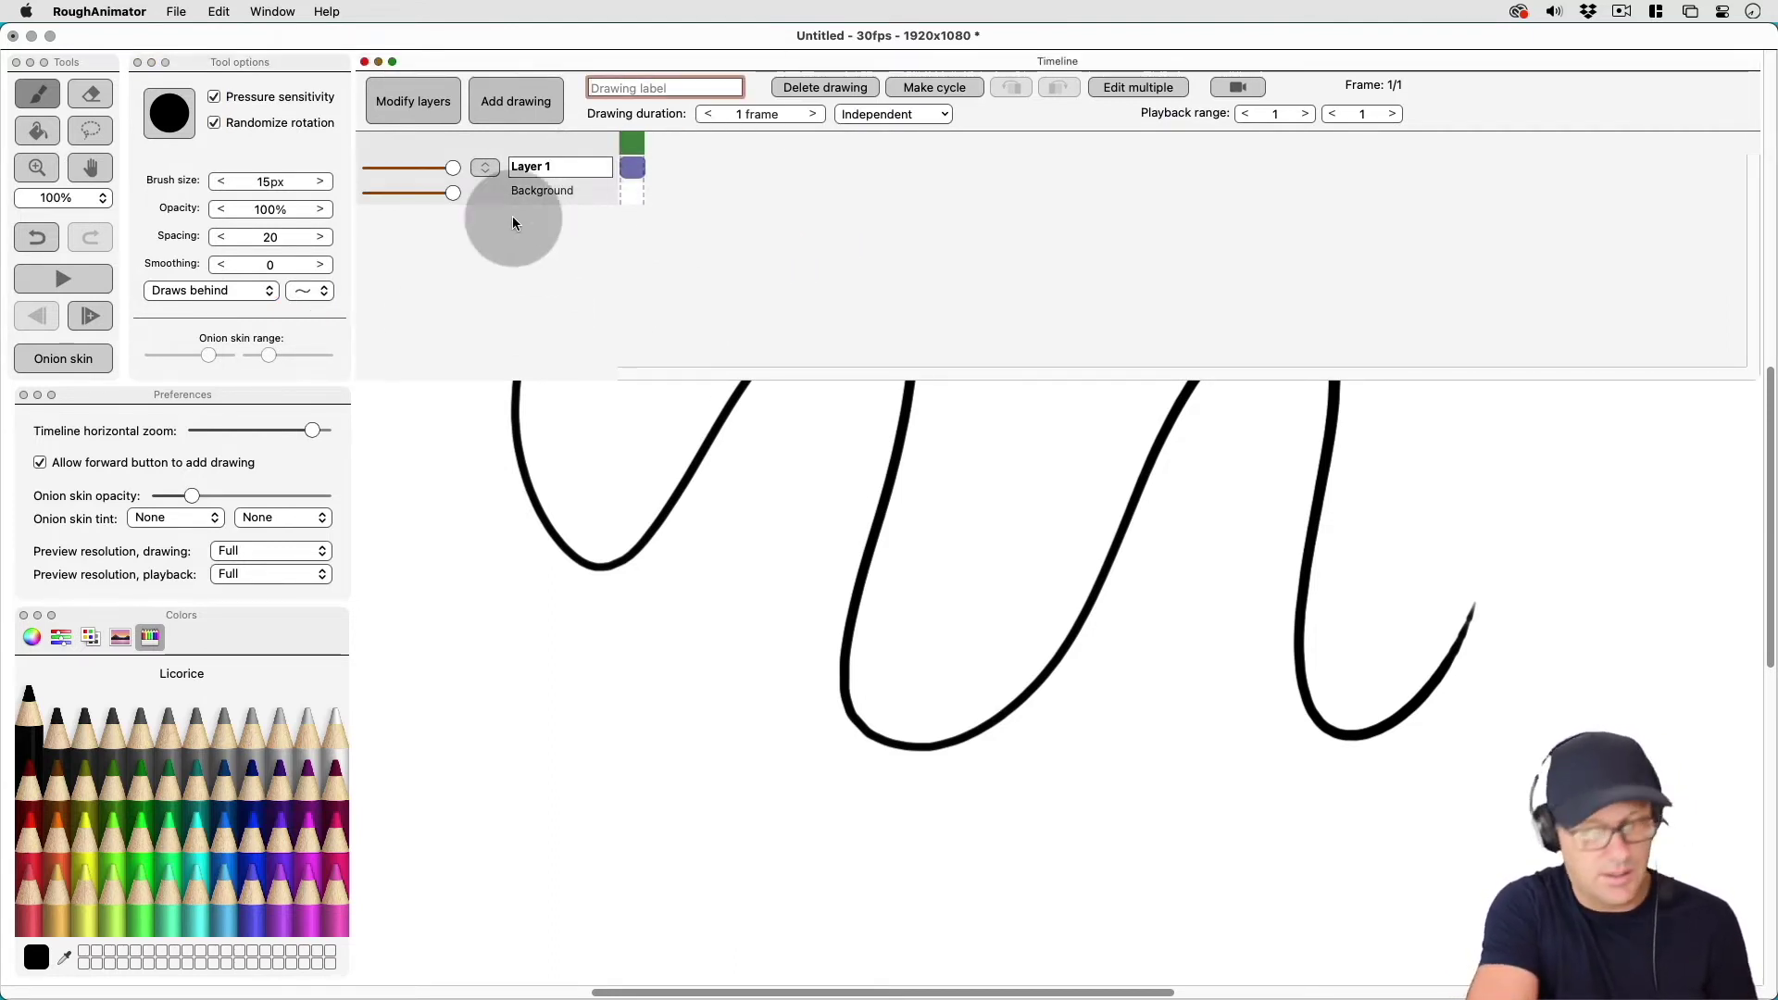
{"action": "left_click", "coordinate": [843, 443]}
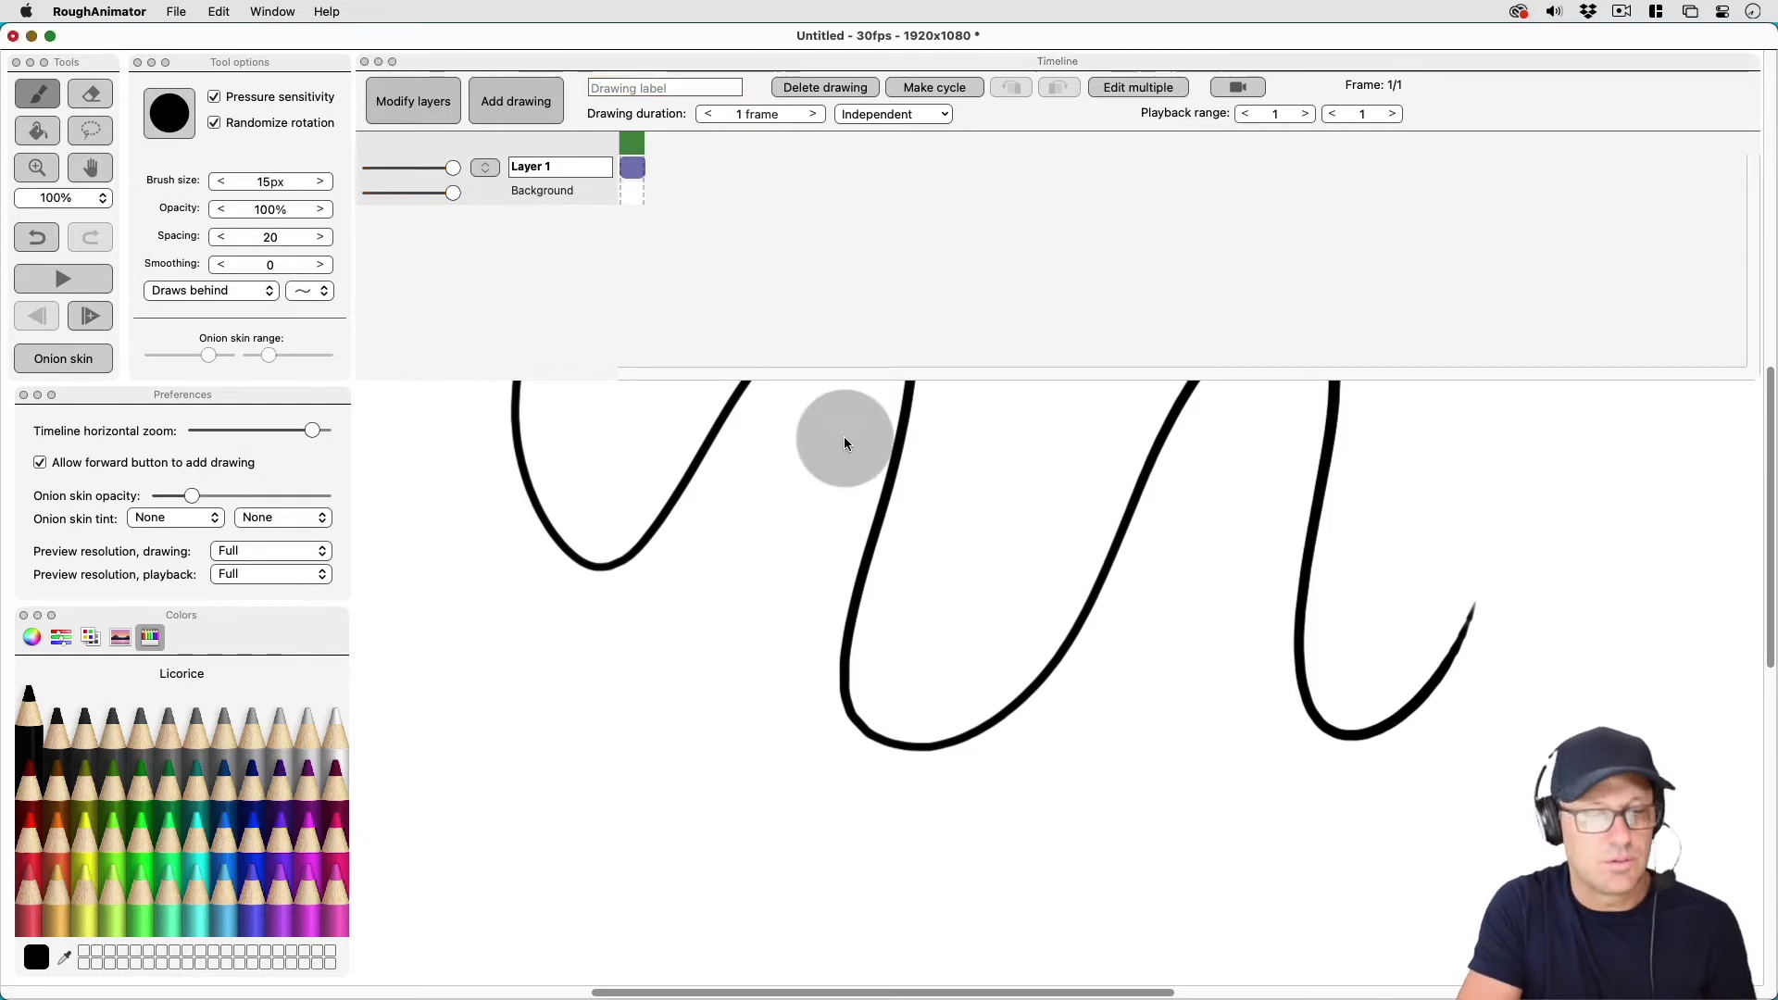
{"action": "left_click", "coordinate": [843, 188]}
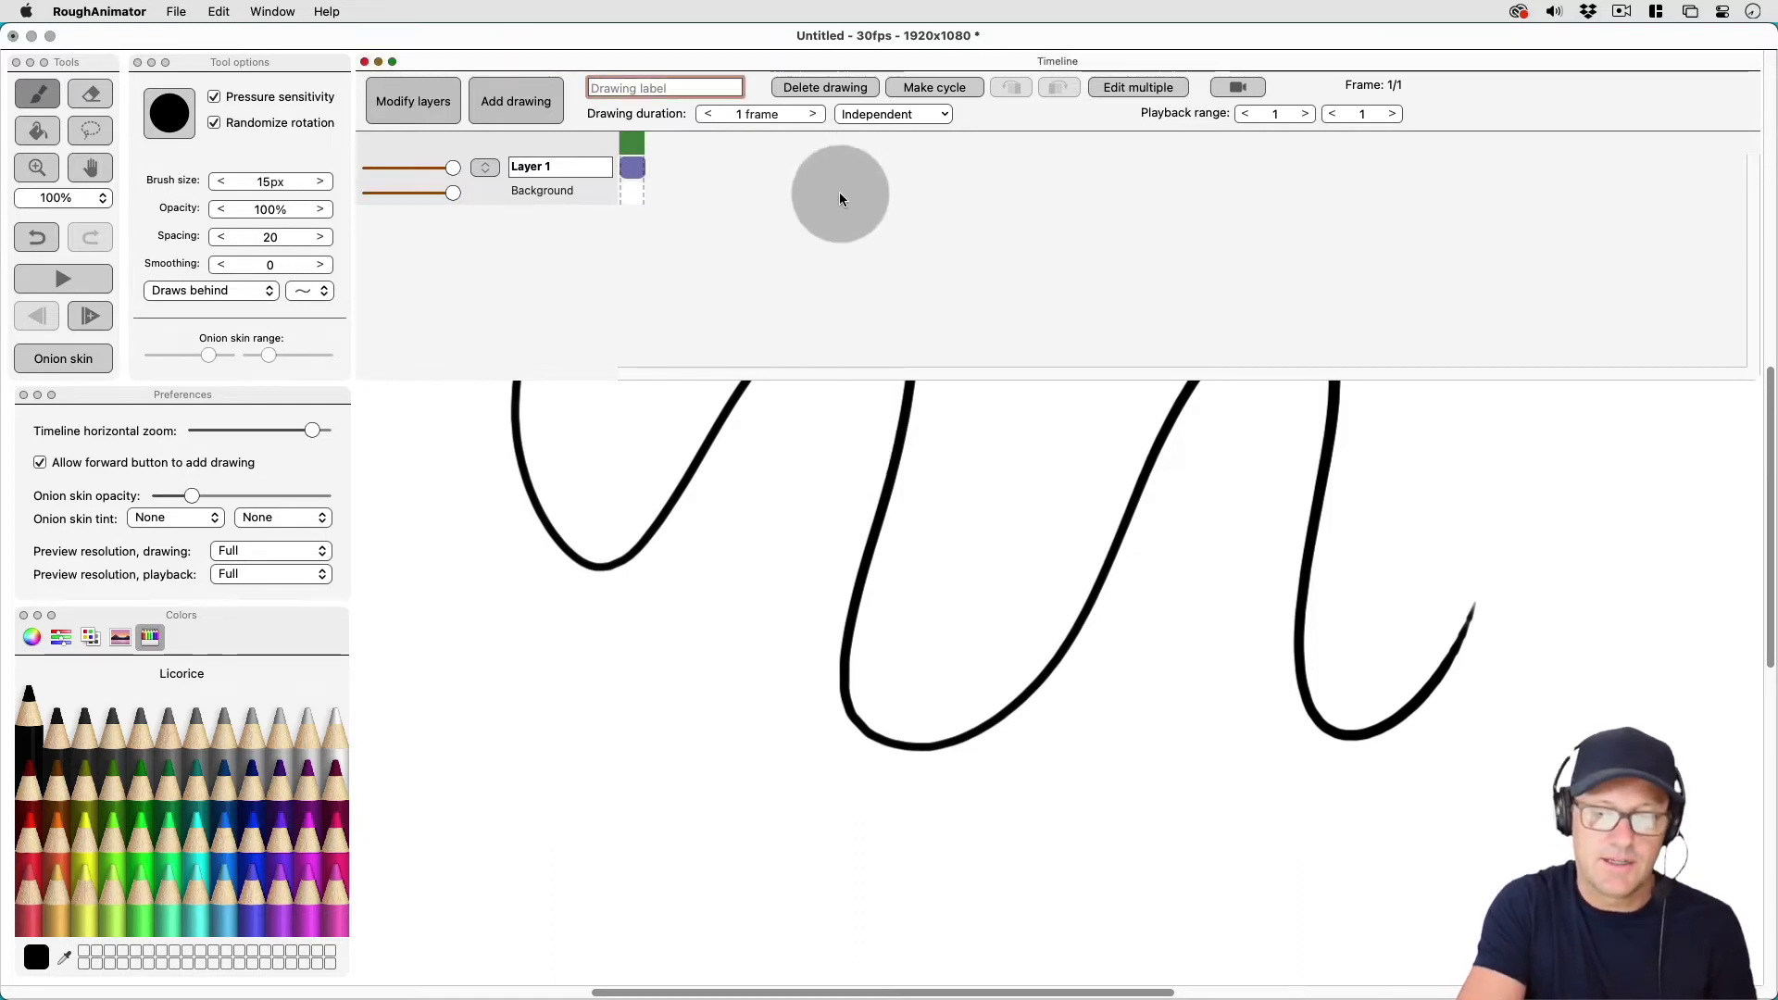
{"action": "left_click", "coordinate": [812, 113]}
{"action": "left_click", "coordinate": [812, 113]}
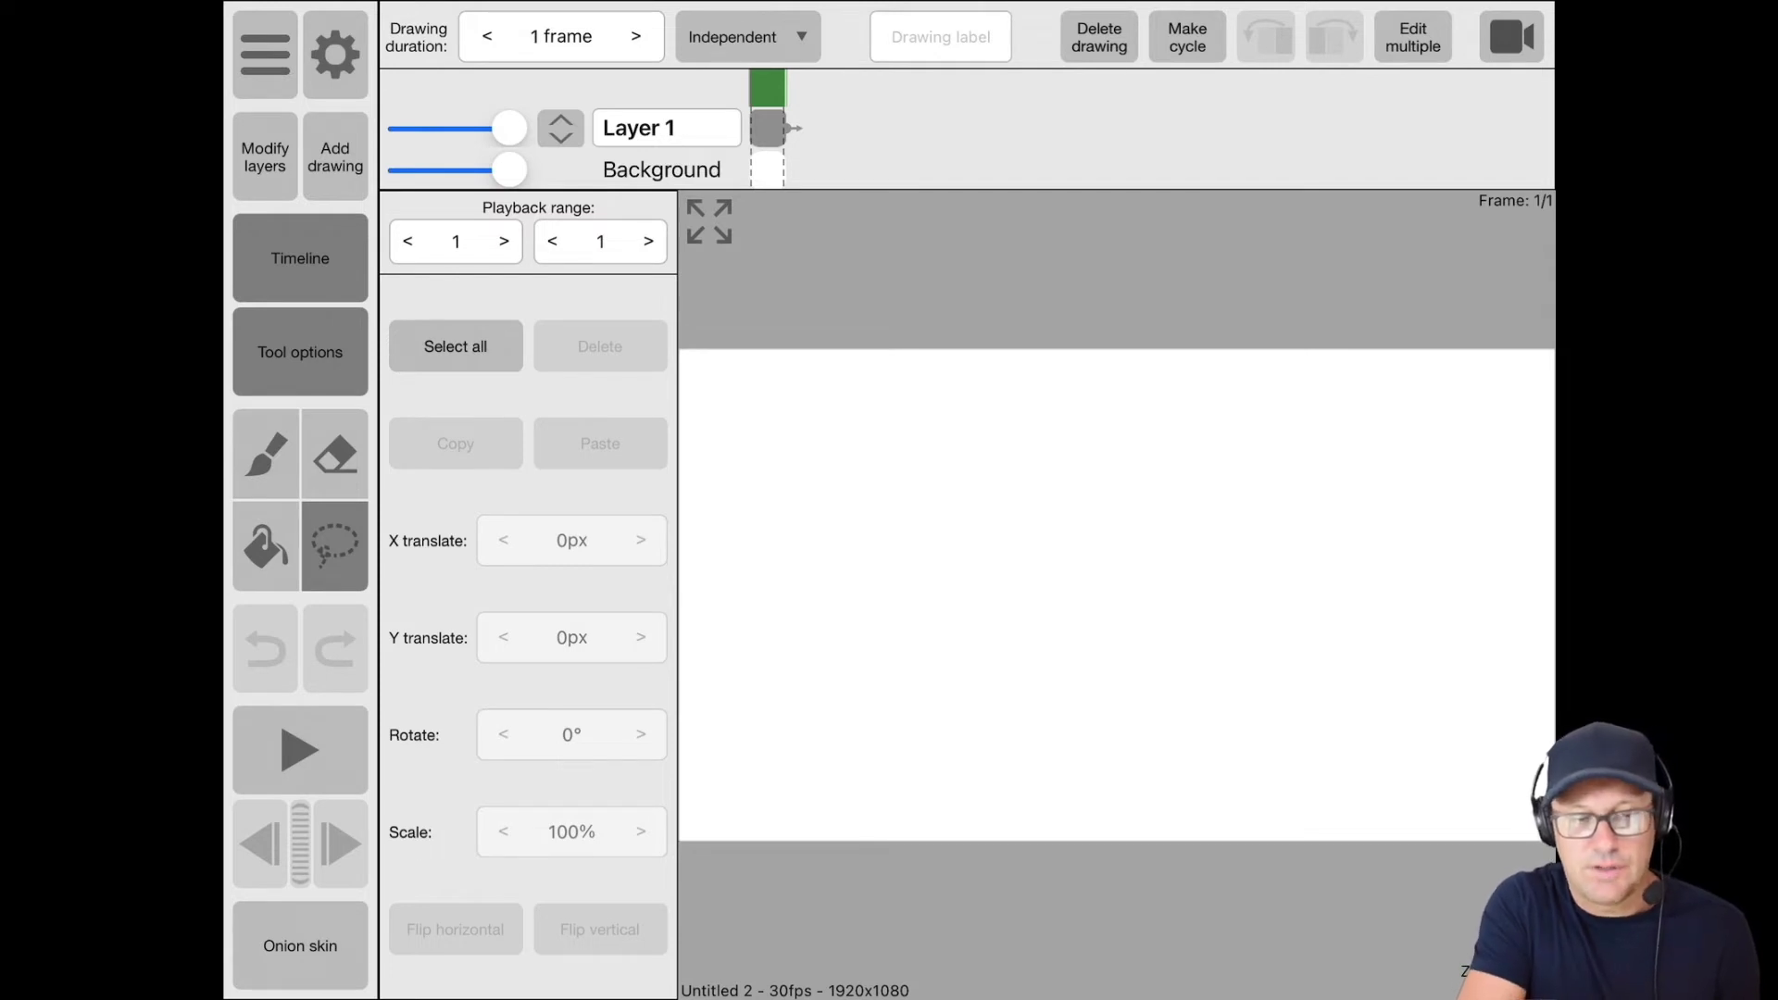
Open Settings and scroll down to the Interface and Zoom/Rotation sections.
{"action": "left_click", "coordinate": [334, 53]}
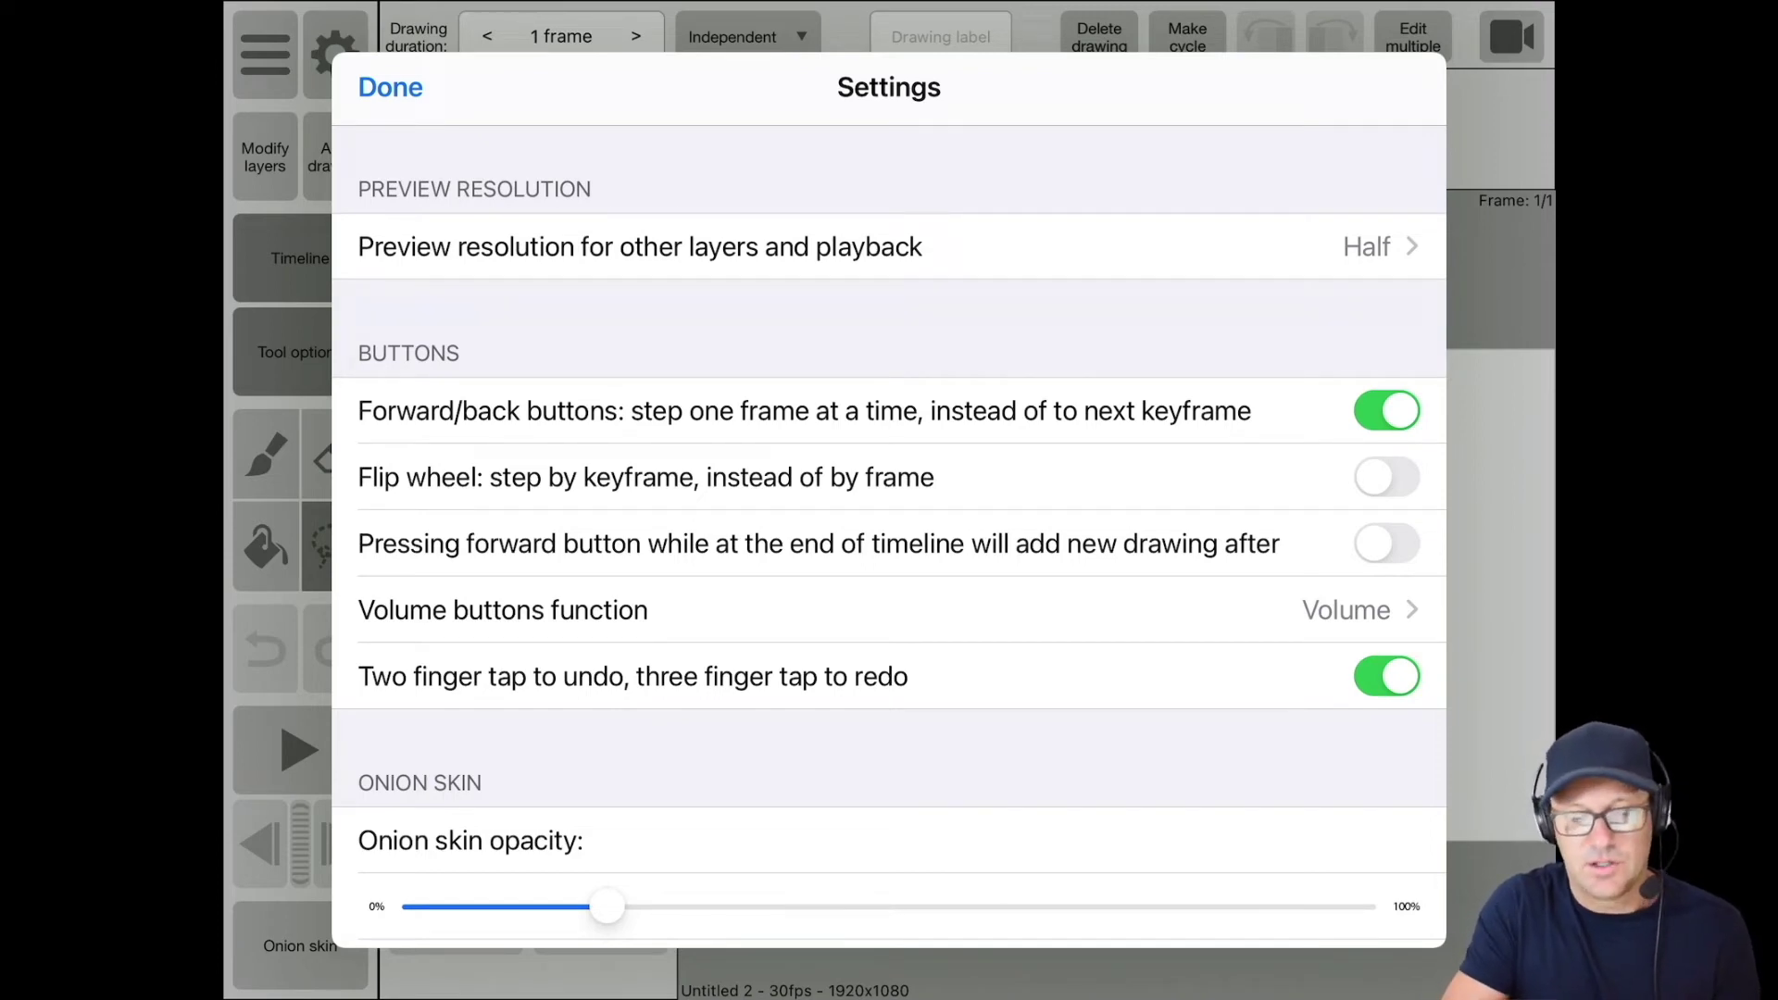
{"action": "scroll", "coordinate": [889, 537], "scroll_direction": "down", "scroll_amount": 6}
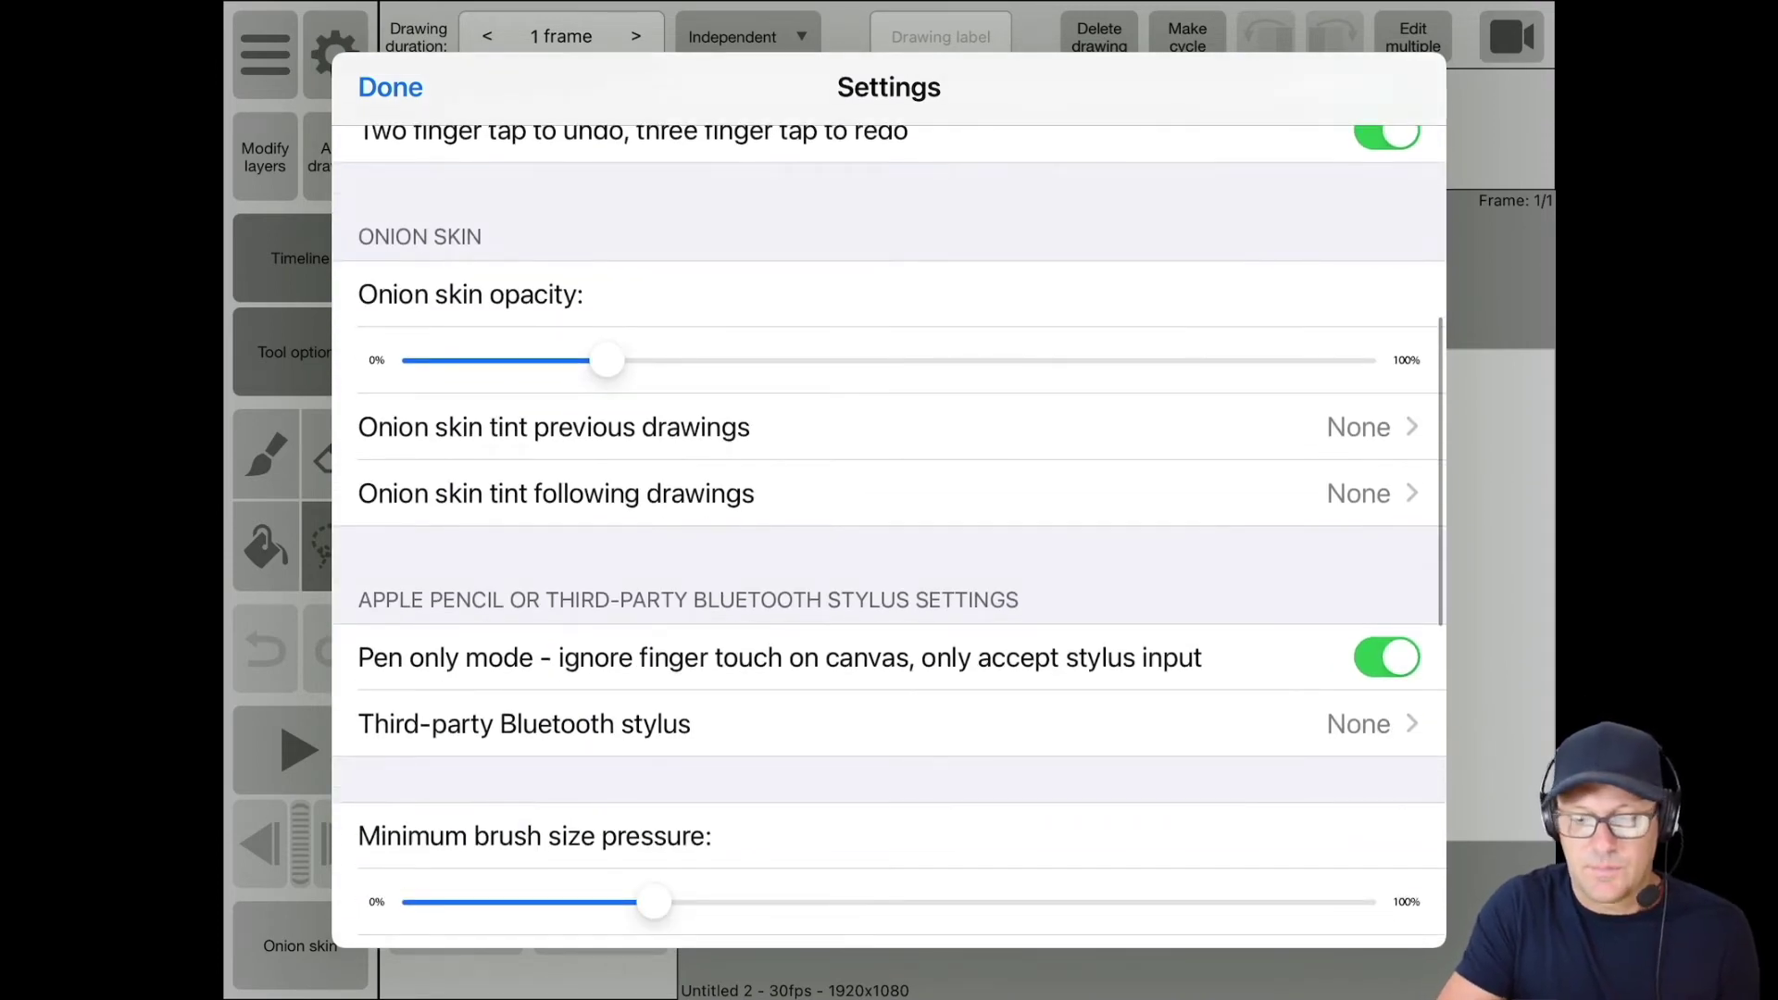
{"action": "scroll", "coordinate": [889, 537], "scroll_direction": "down", "scroll_amount": 4}
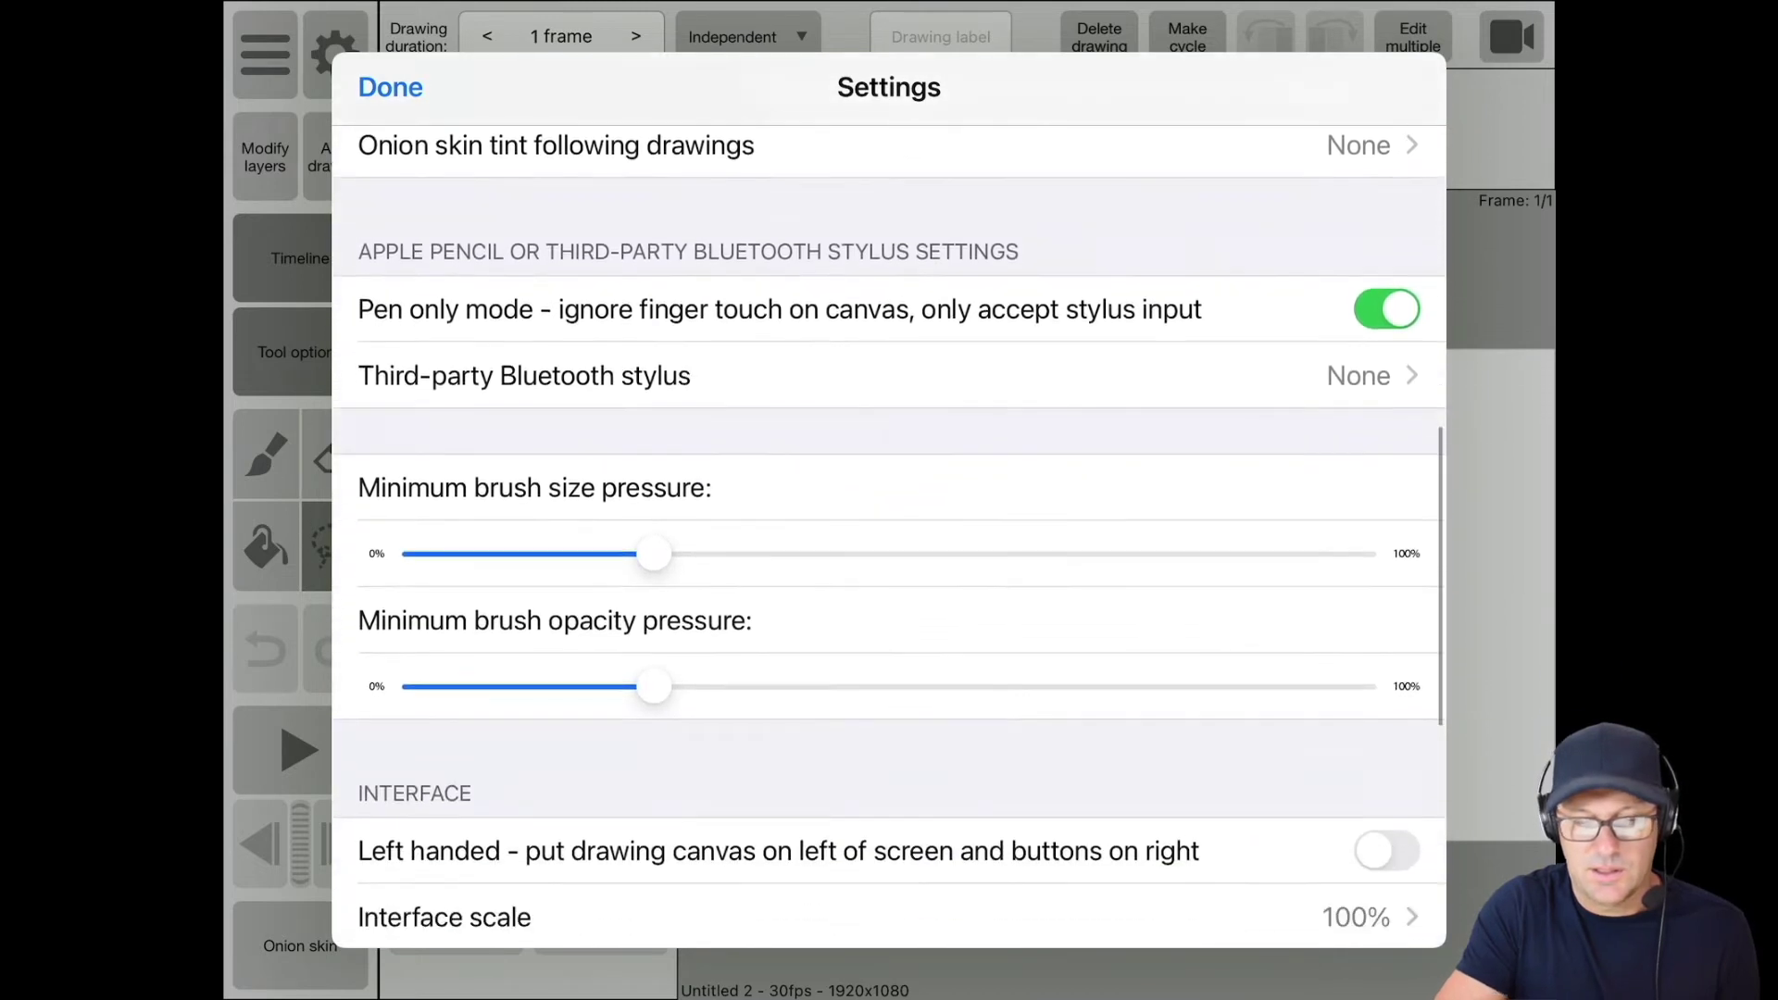
{"action": "scroll", "coordinate": [889, 537], "scroll_direction": "down", "scroll_amount": 3}
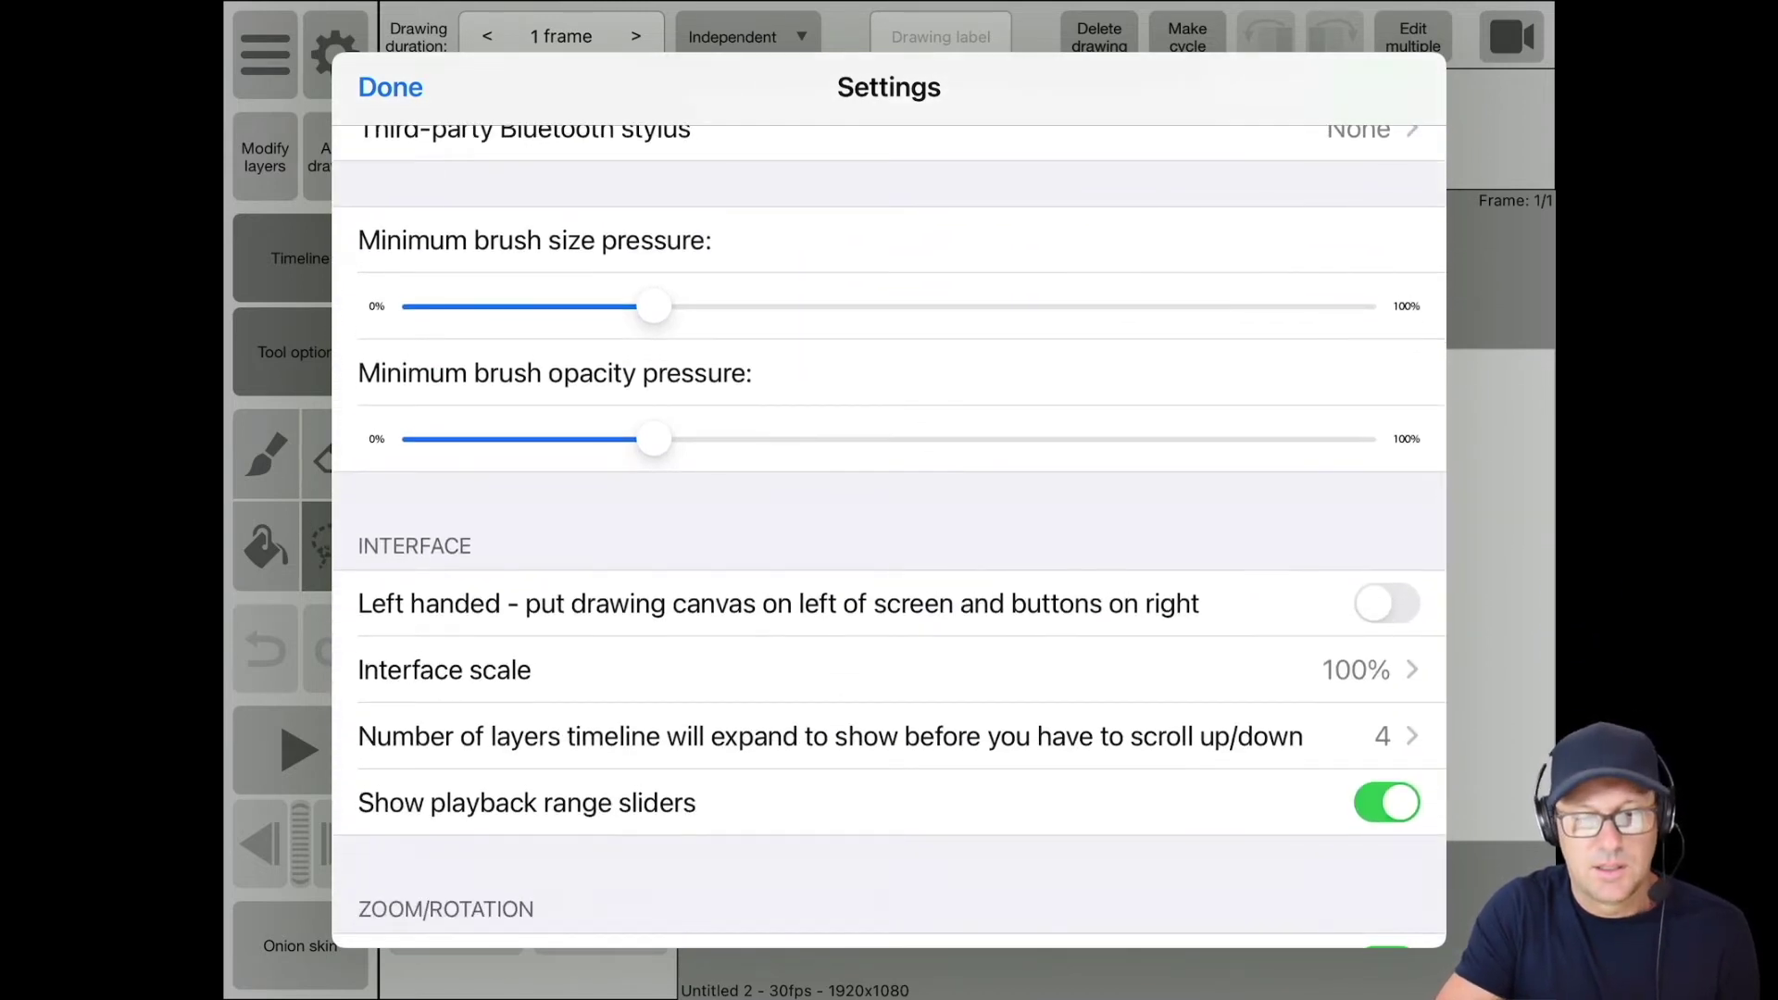
{"action": "scroll", "coordinate": [889, 537], "scroll_direction": "down", "scroll_amount": 3}
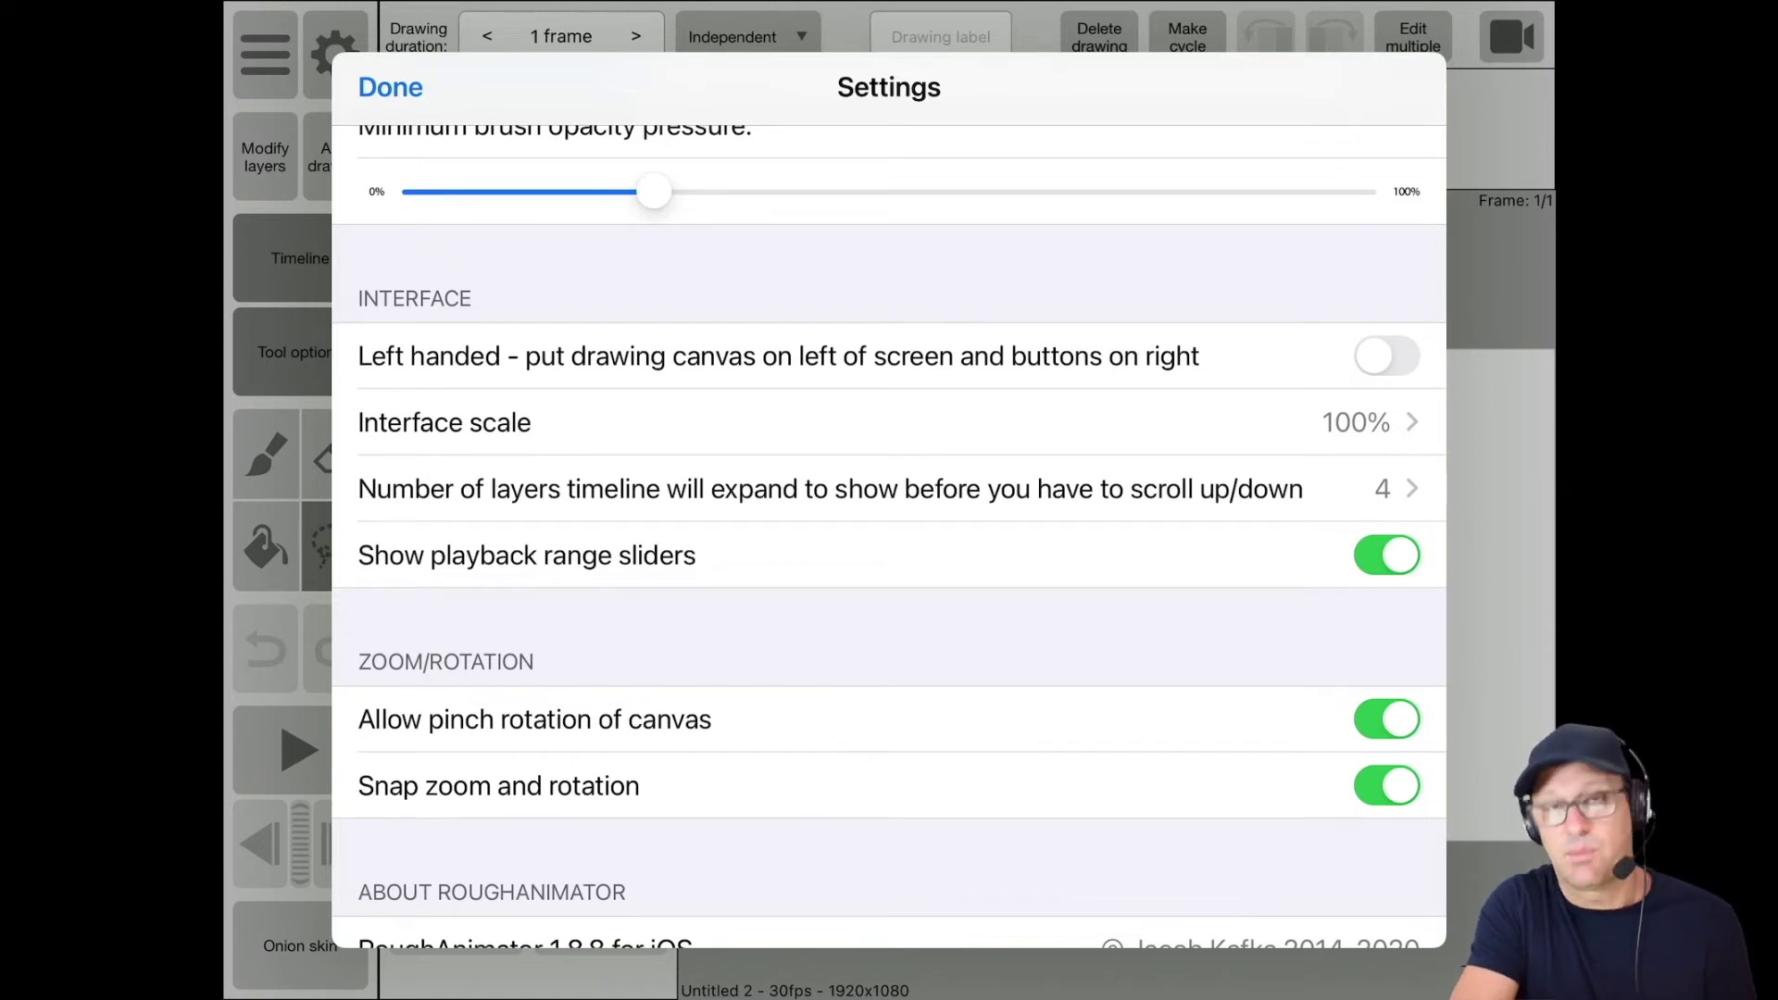
Turn on Left handed mode to preview its layout, then switch it back off in Settings.
{"action": "left_click", "coordinate": [1387, 356]}
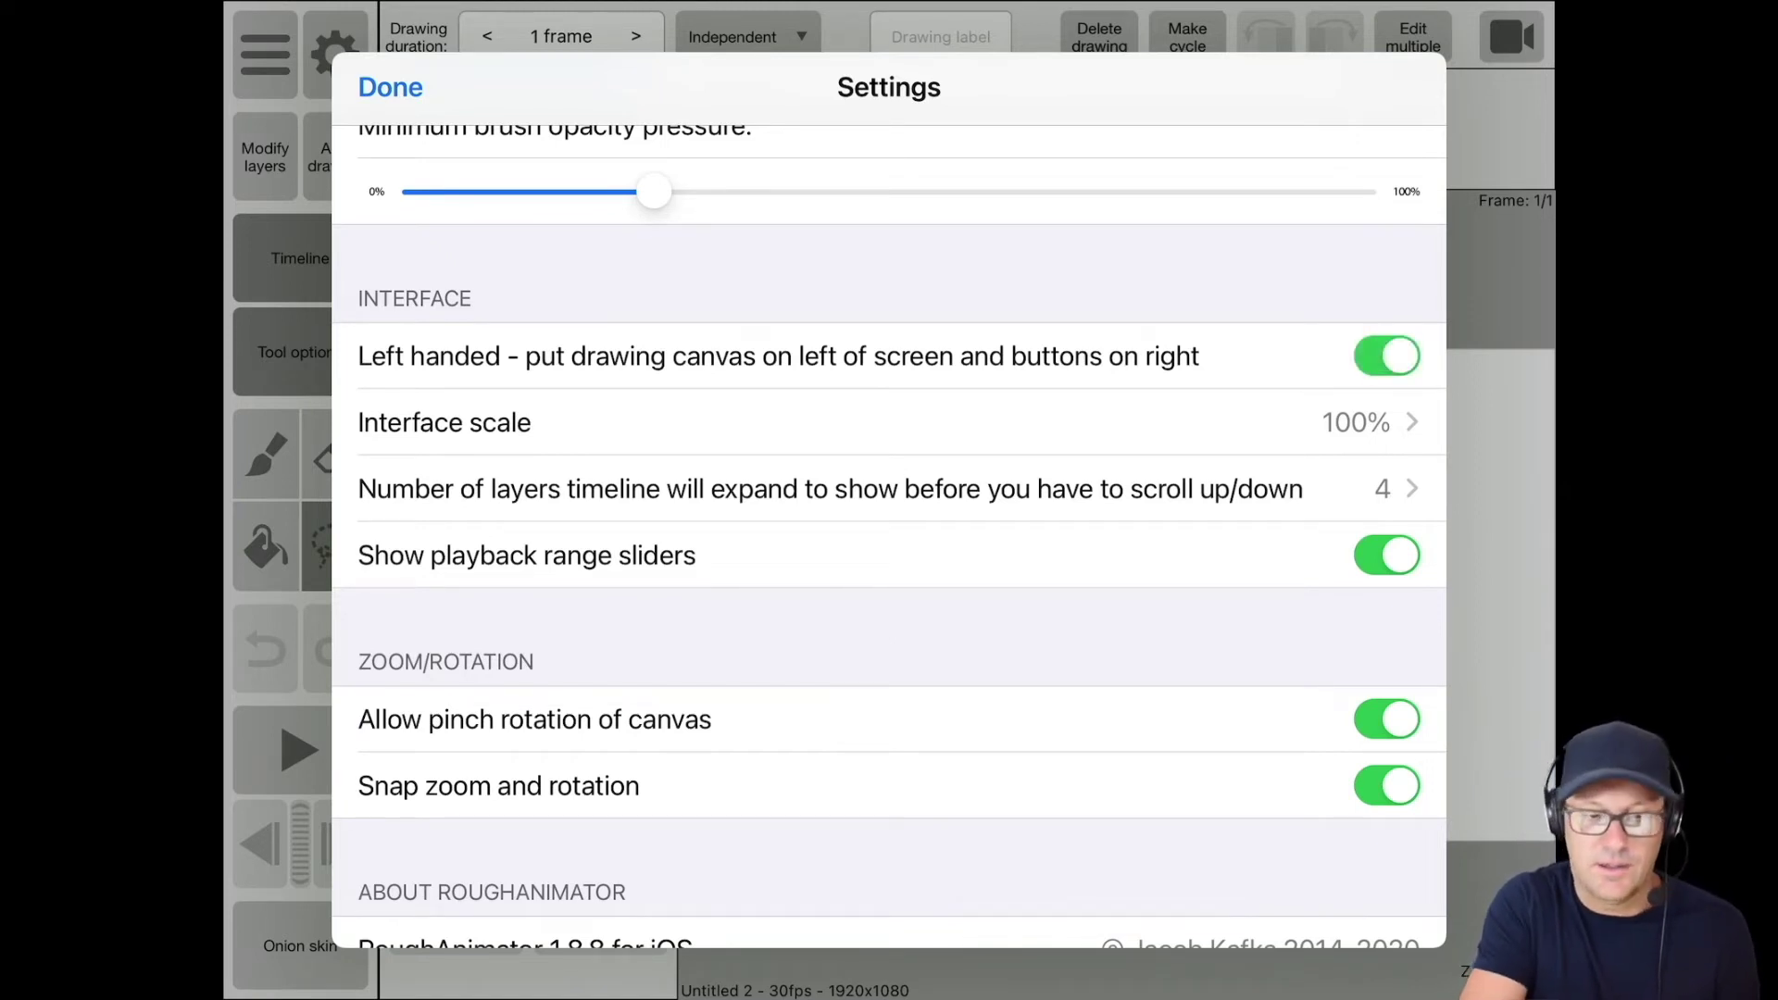
{"action": "left_click", "coordinate": [390, 87]}
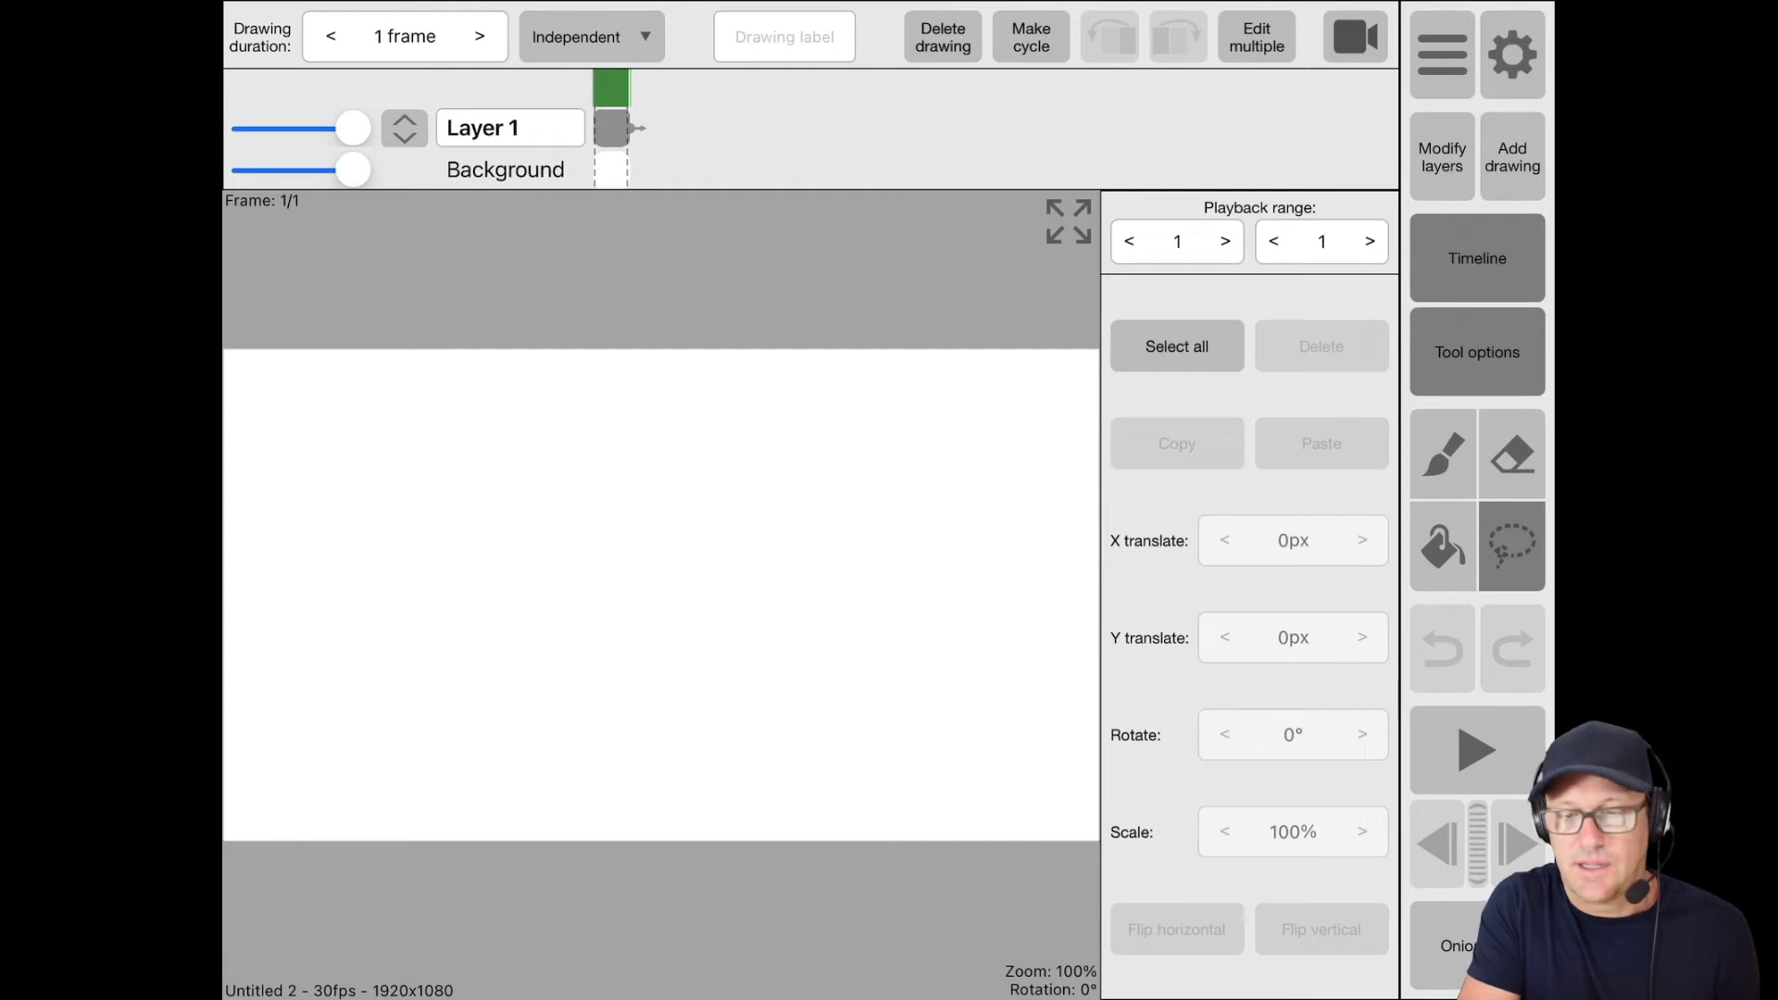
{"action": "left_click", "coordinate": [1512, 54]}
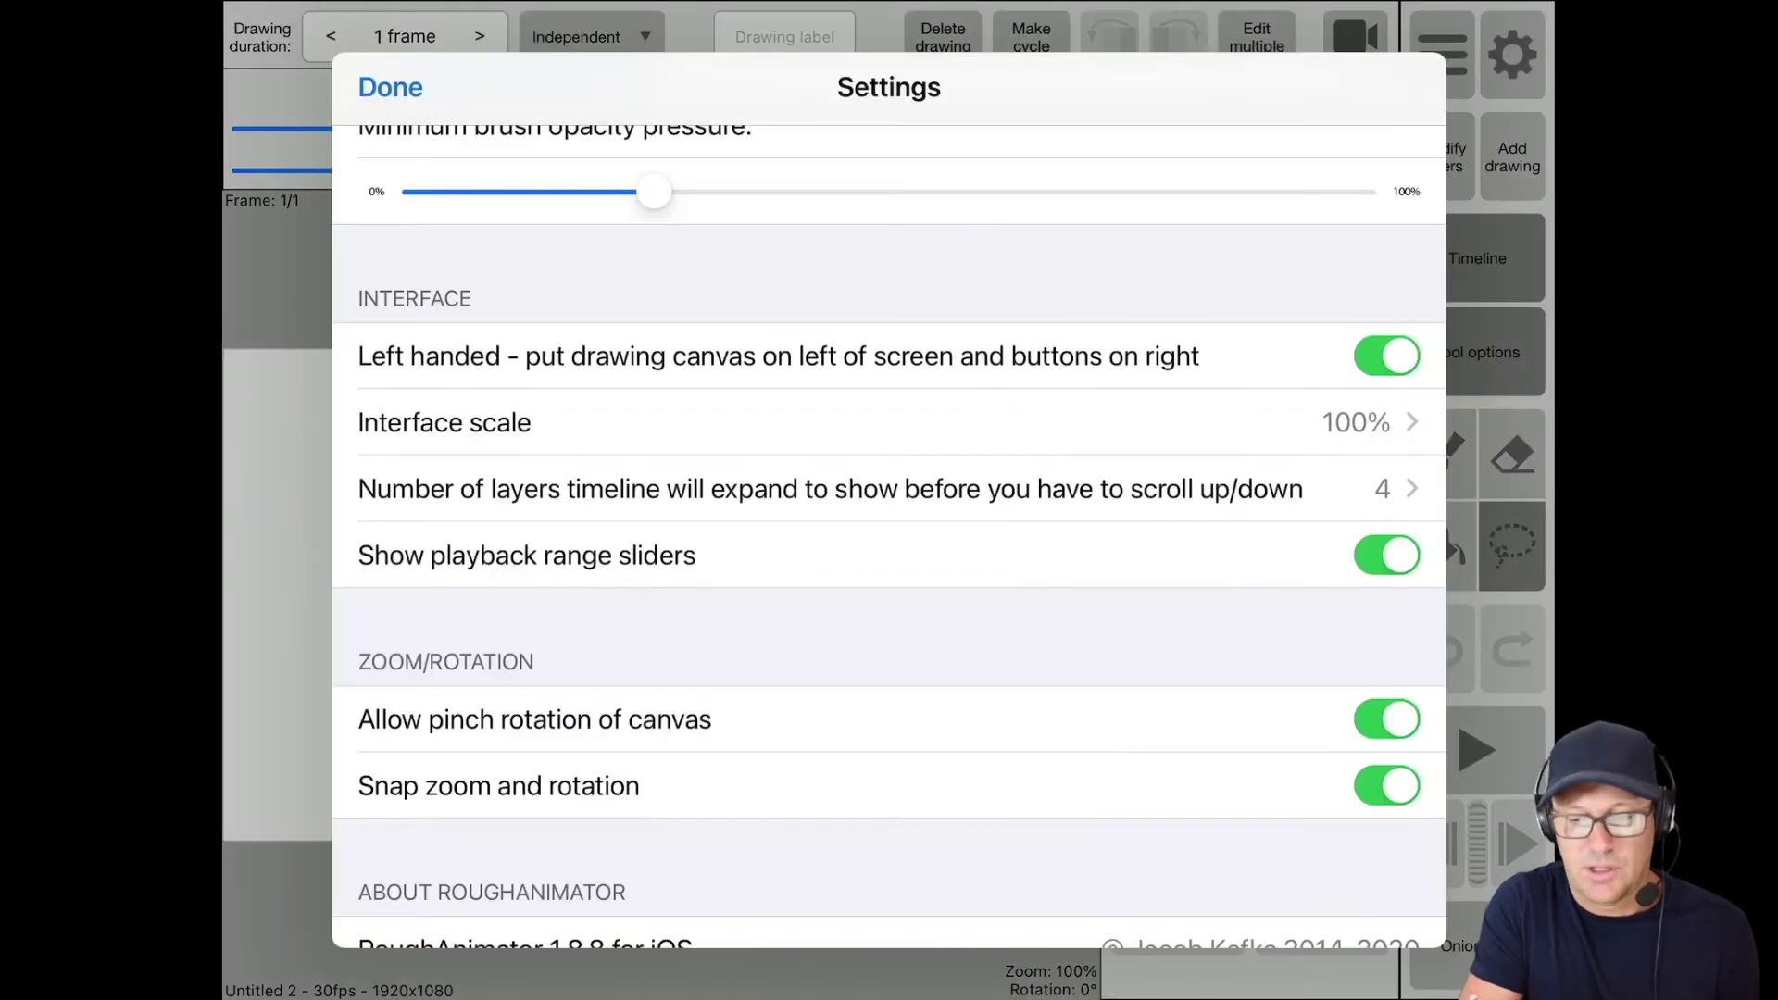
{"action": "left_click", "coordinate": [1386, 356]}
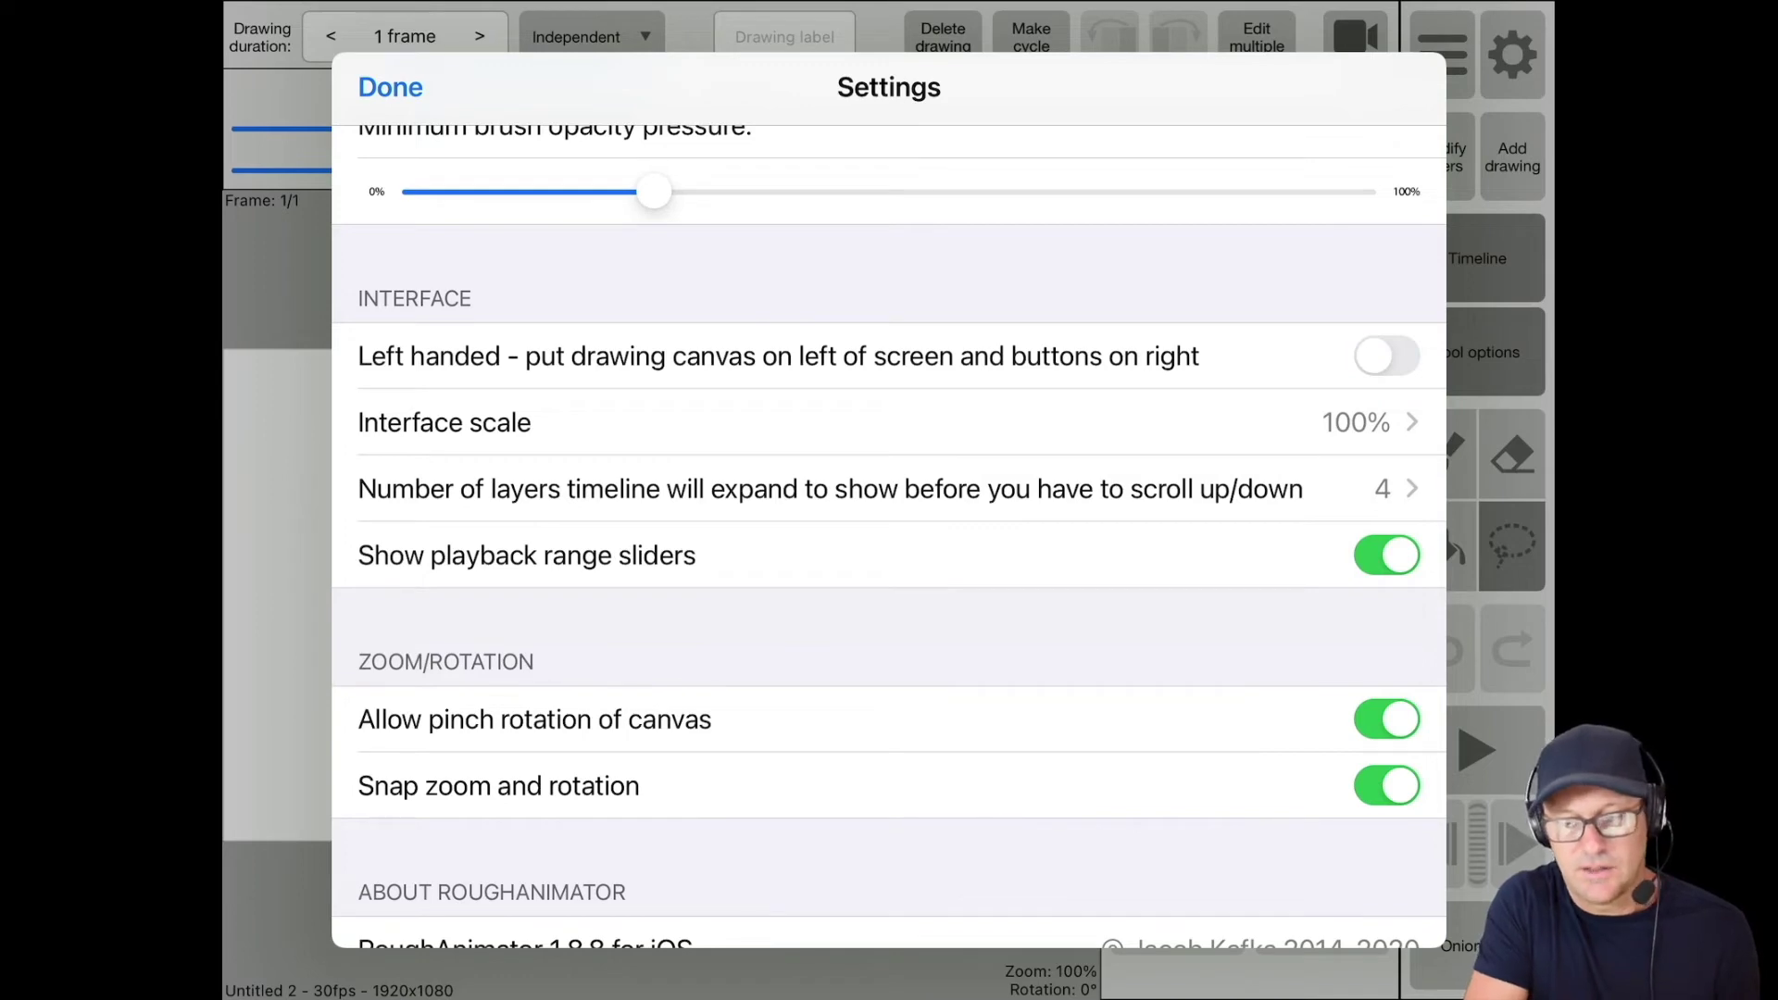
Try an interface scale of 50% and preview the shrunken layout.
{"action": "left_click", "coordinate": [888, 422]}
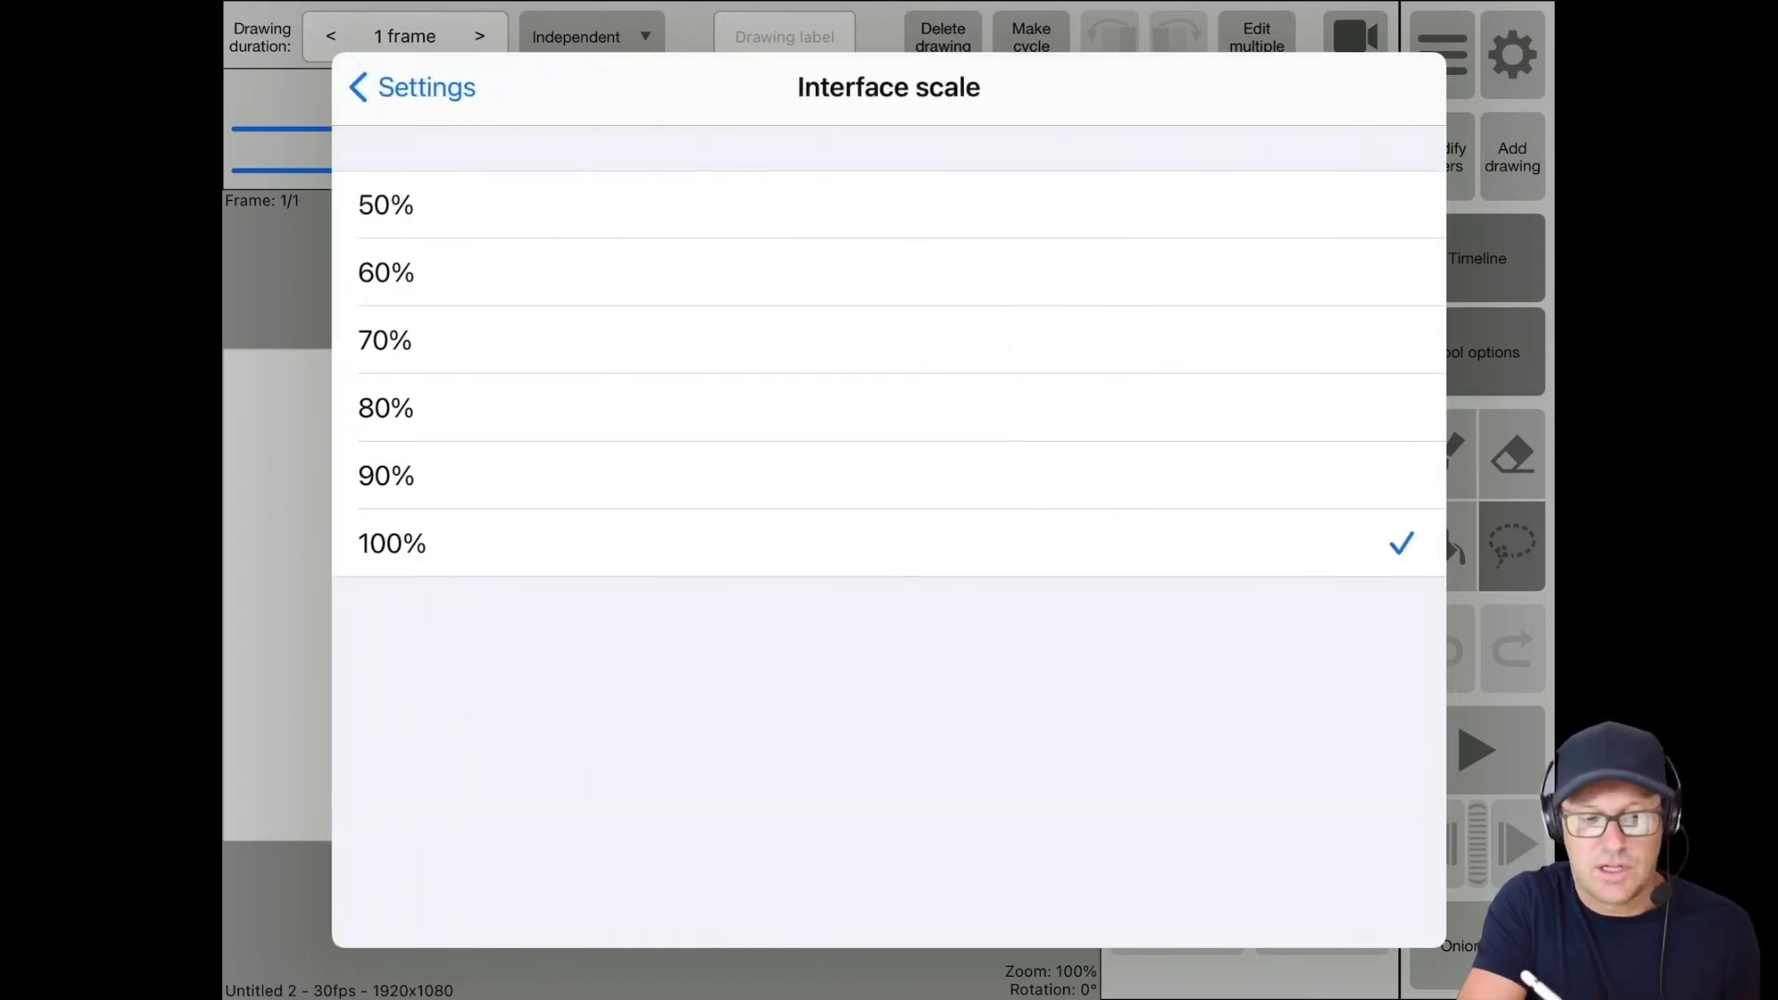
{"action": "left_click", "coordinate": [386, 205]}
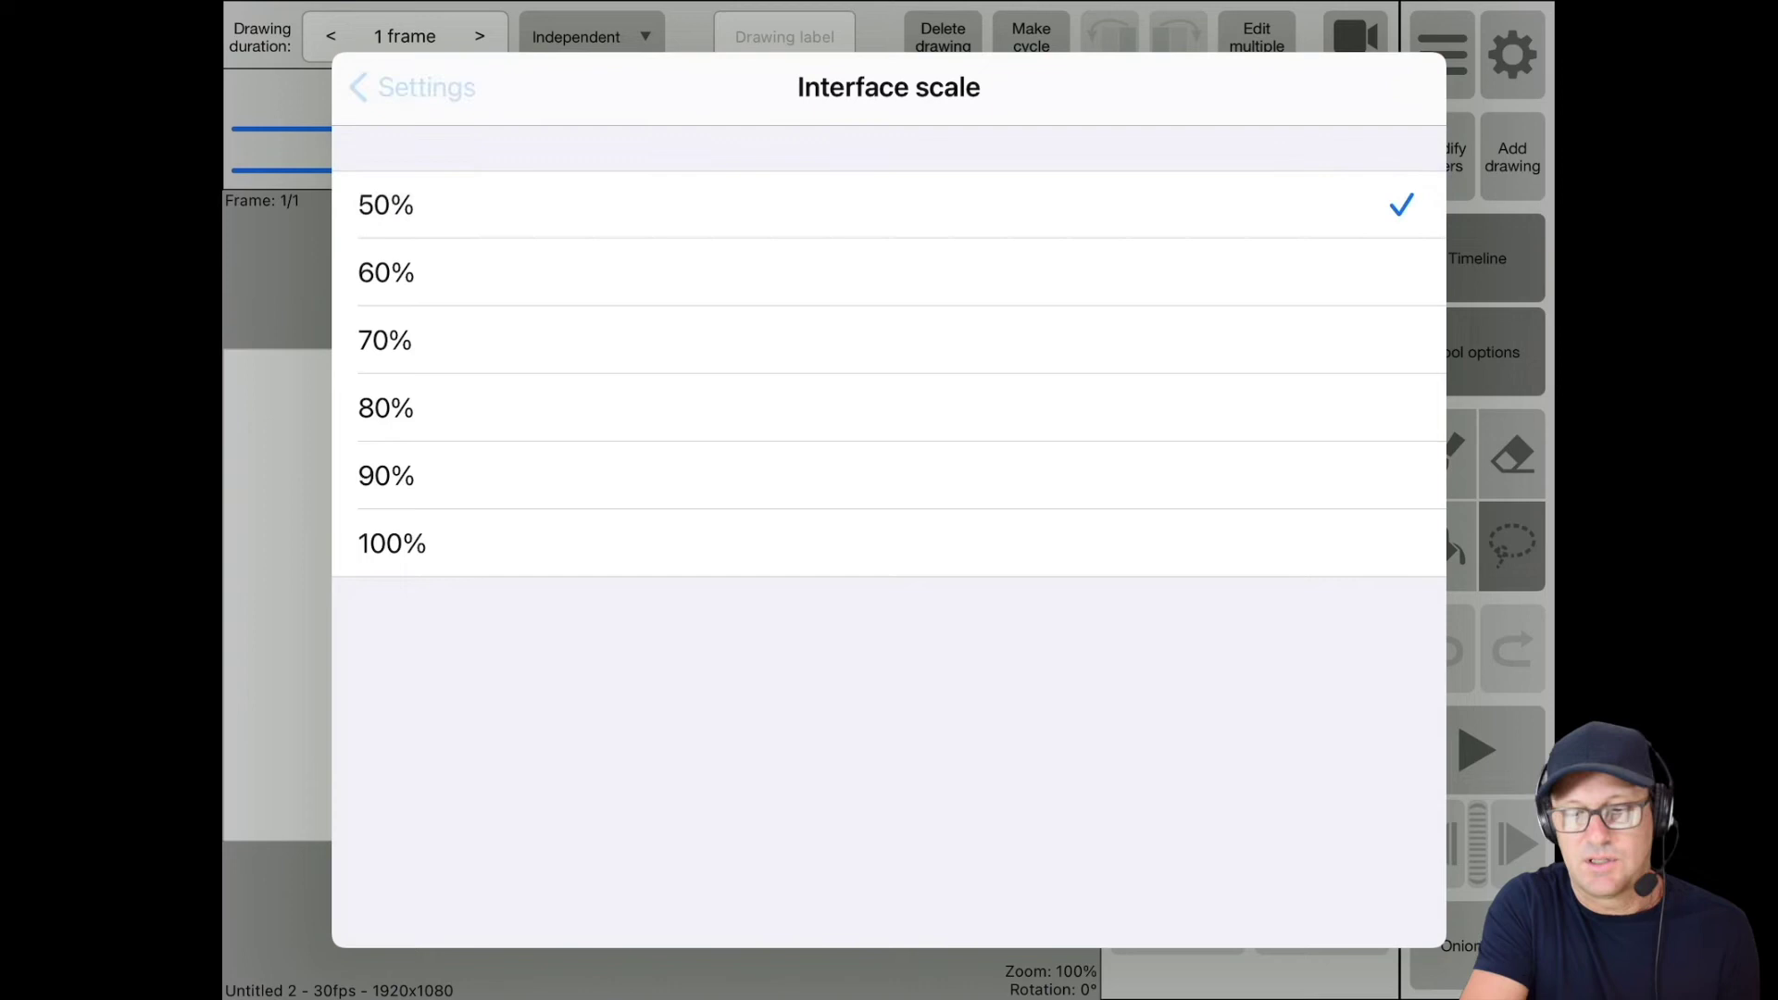
{"action": "left_click", "coordinate": [412, 88]}
{"action": "left_click", "coordinate": [389, 84]}
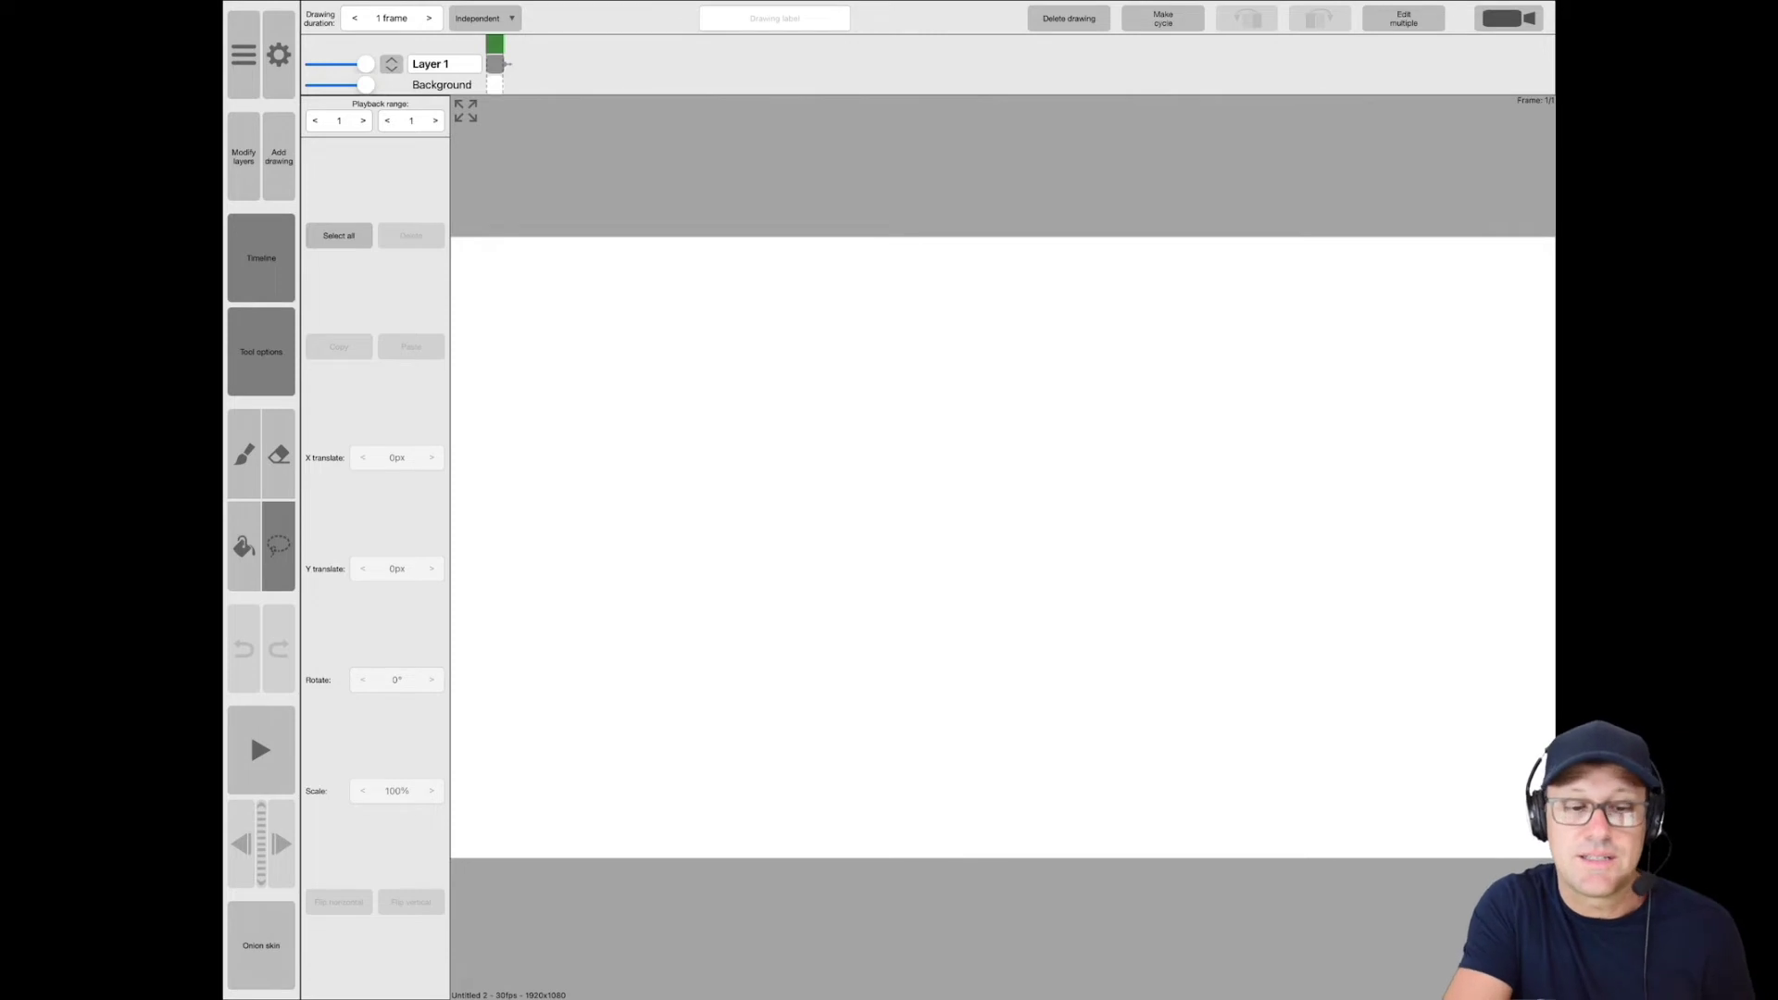
Change the interface scale to 80% in Settings.
{"action": "left_click", "coordinate": [279, 55]}
{"action": "left_click", "coordinate": [445, 422]}
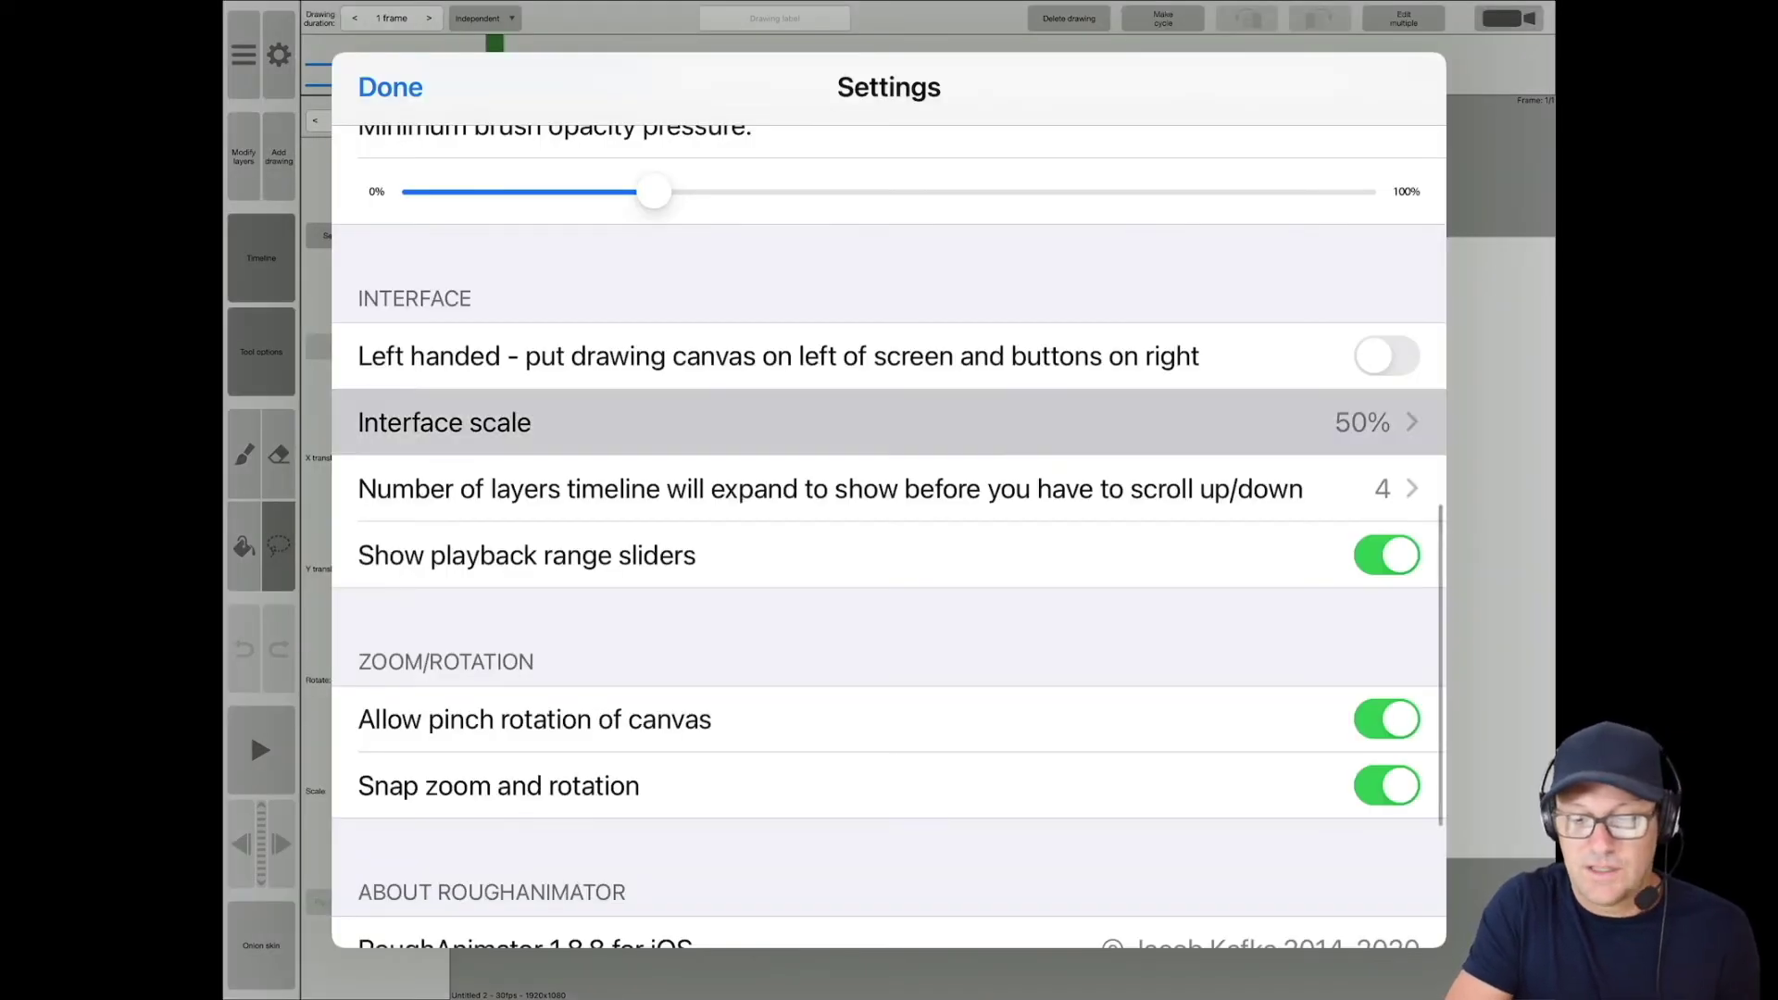
{"action": "left_click", "coordinate": [386, 408]}
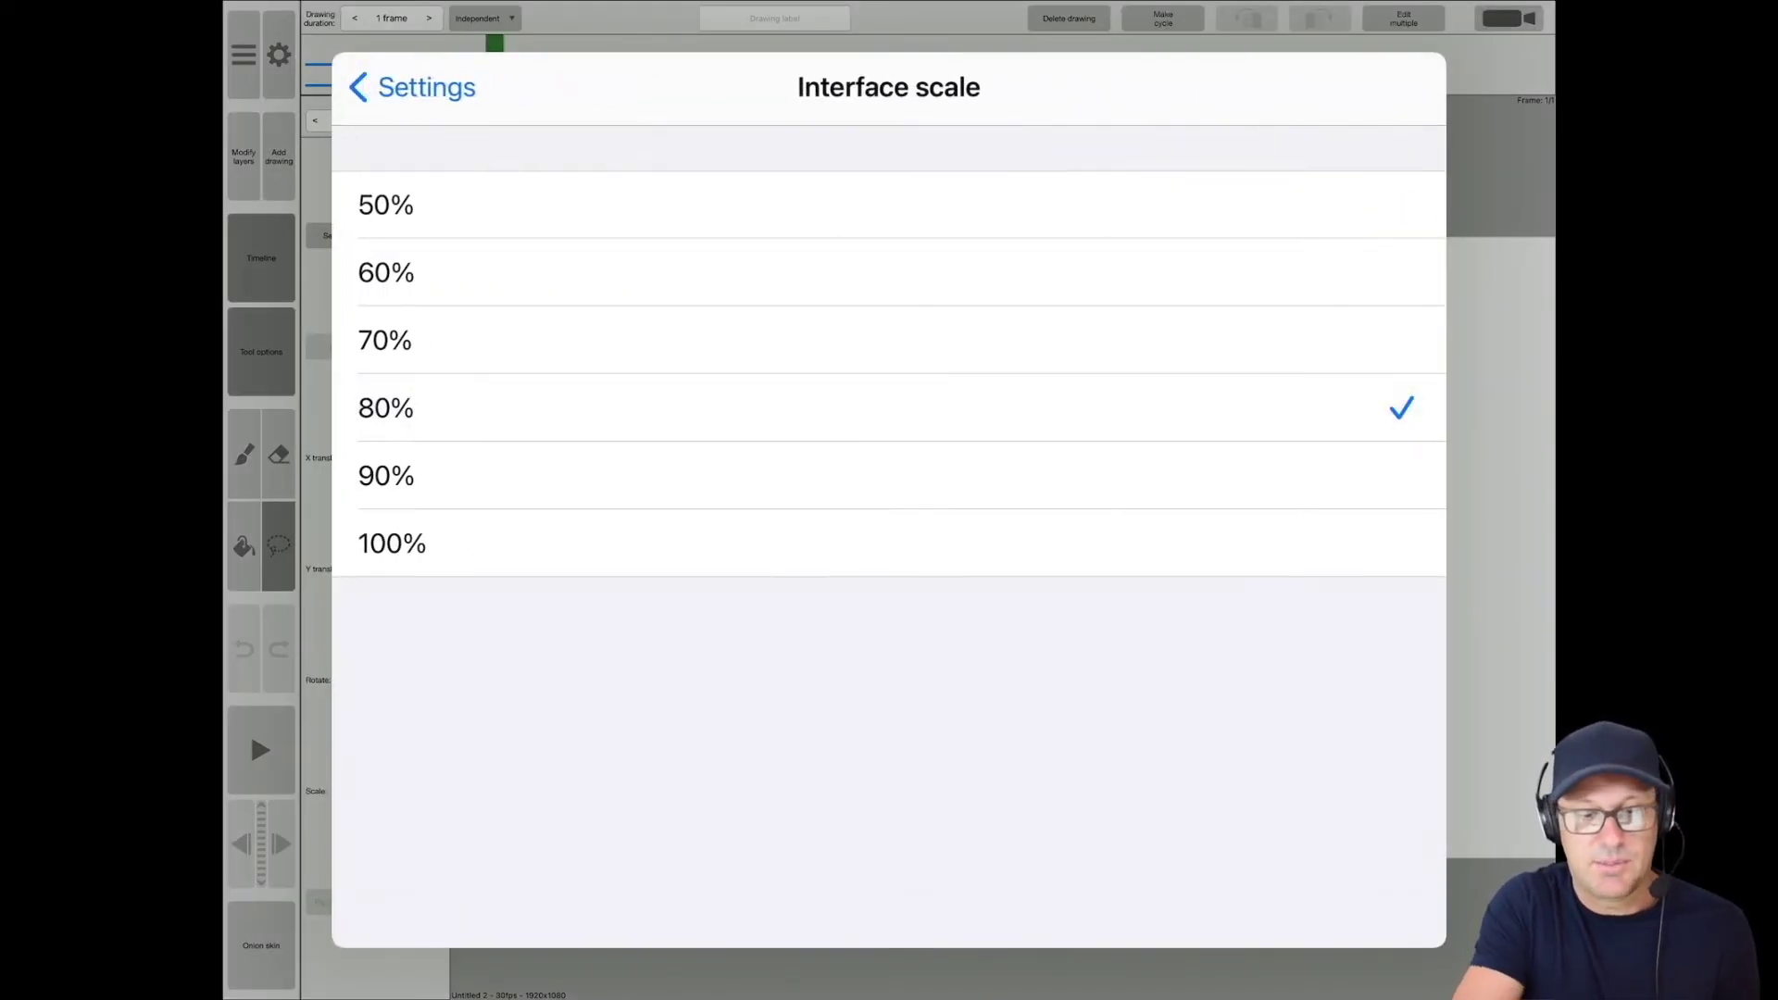
{"action": "left_click", "coordinate": [413, 87]}
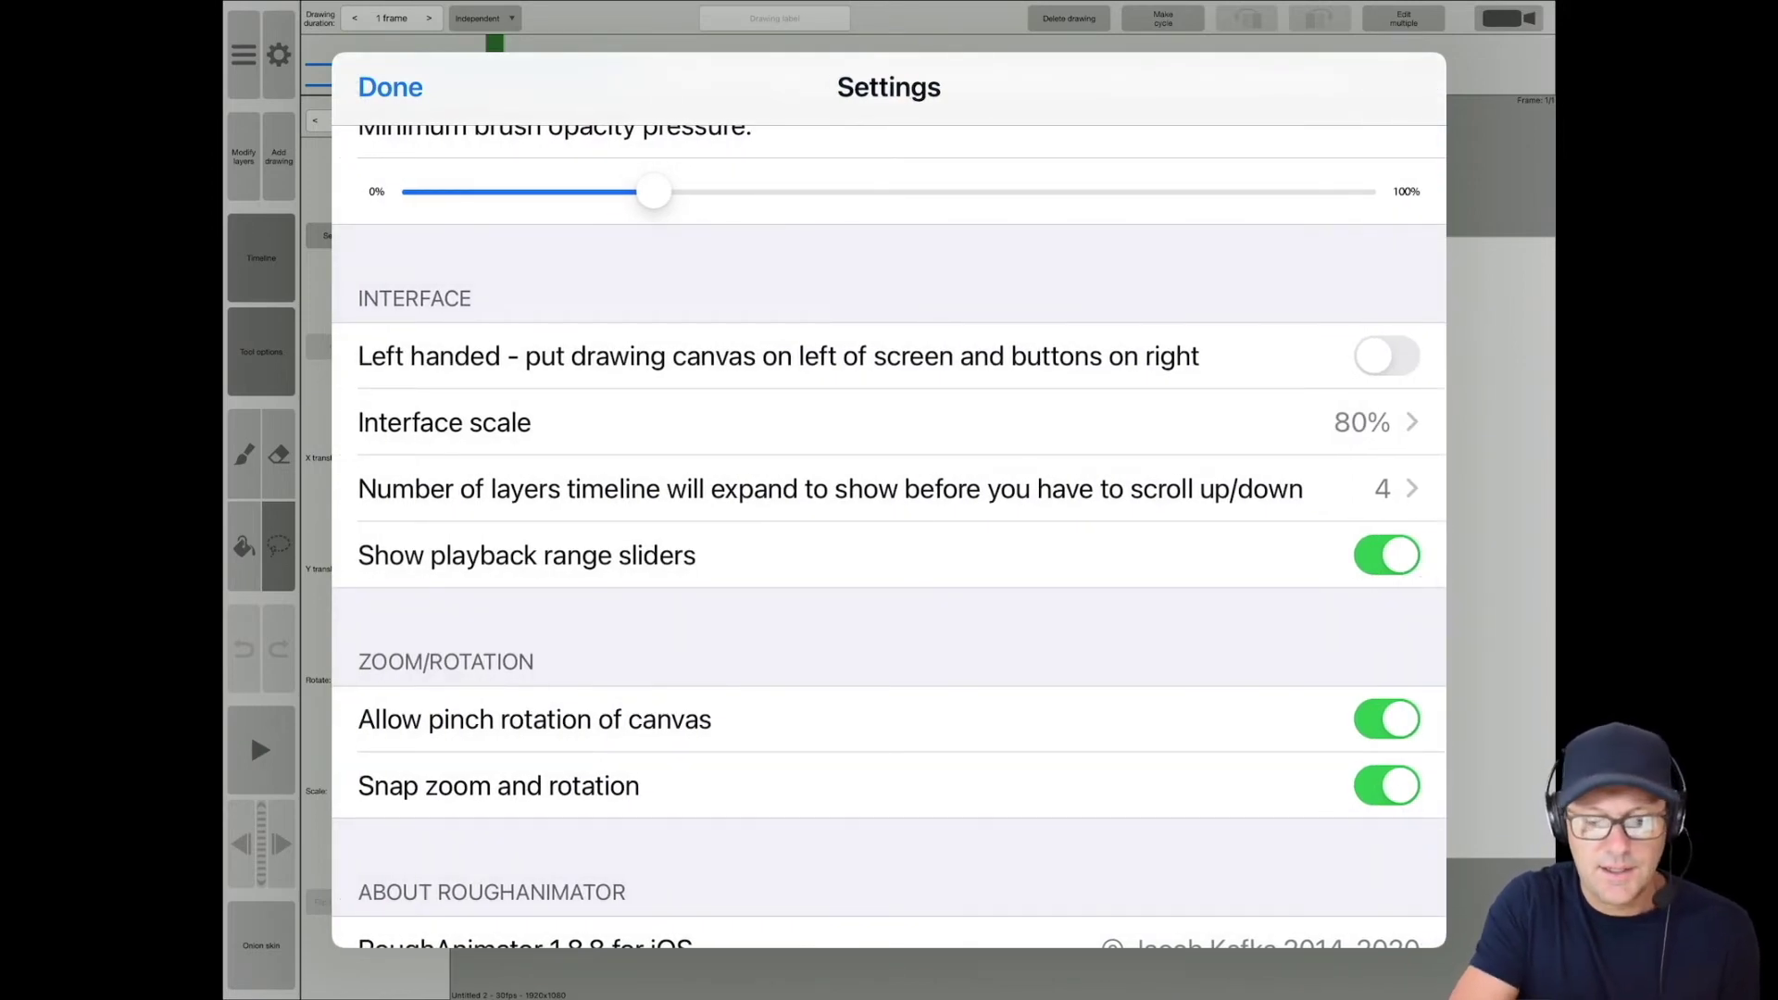
Scroll Settings down to the About section and close it, returning to the workspace at 80% scale.
{"action": "scroll", "coordinate": [889, 537], "scroll_direction": "down", "scroll_amount": 5}
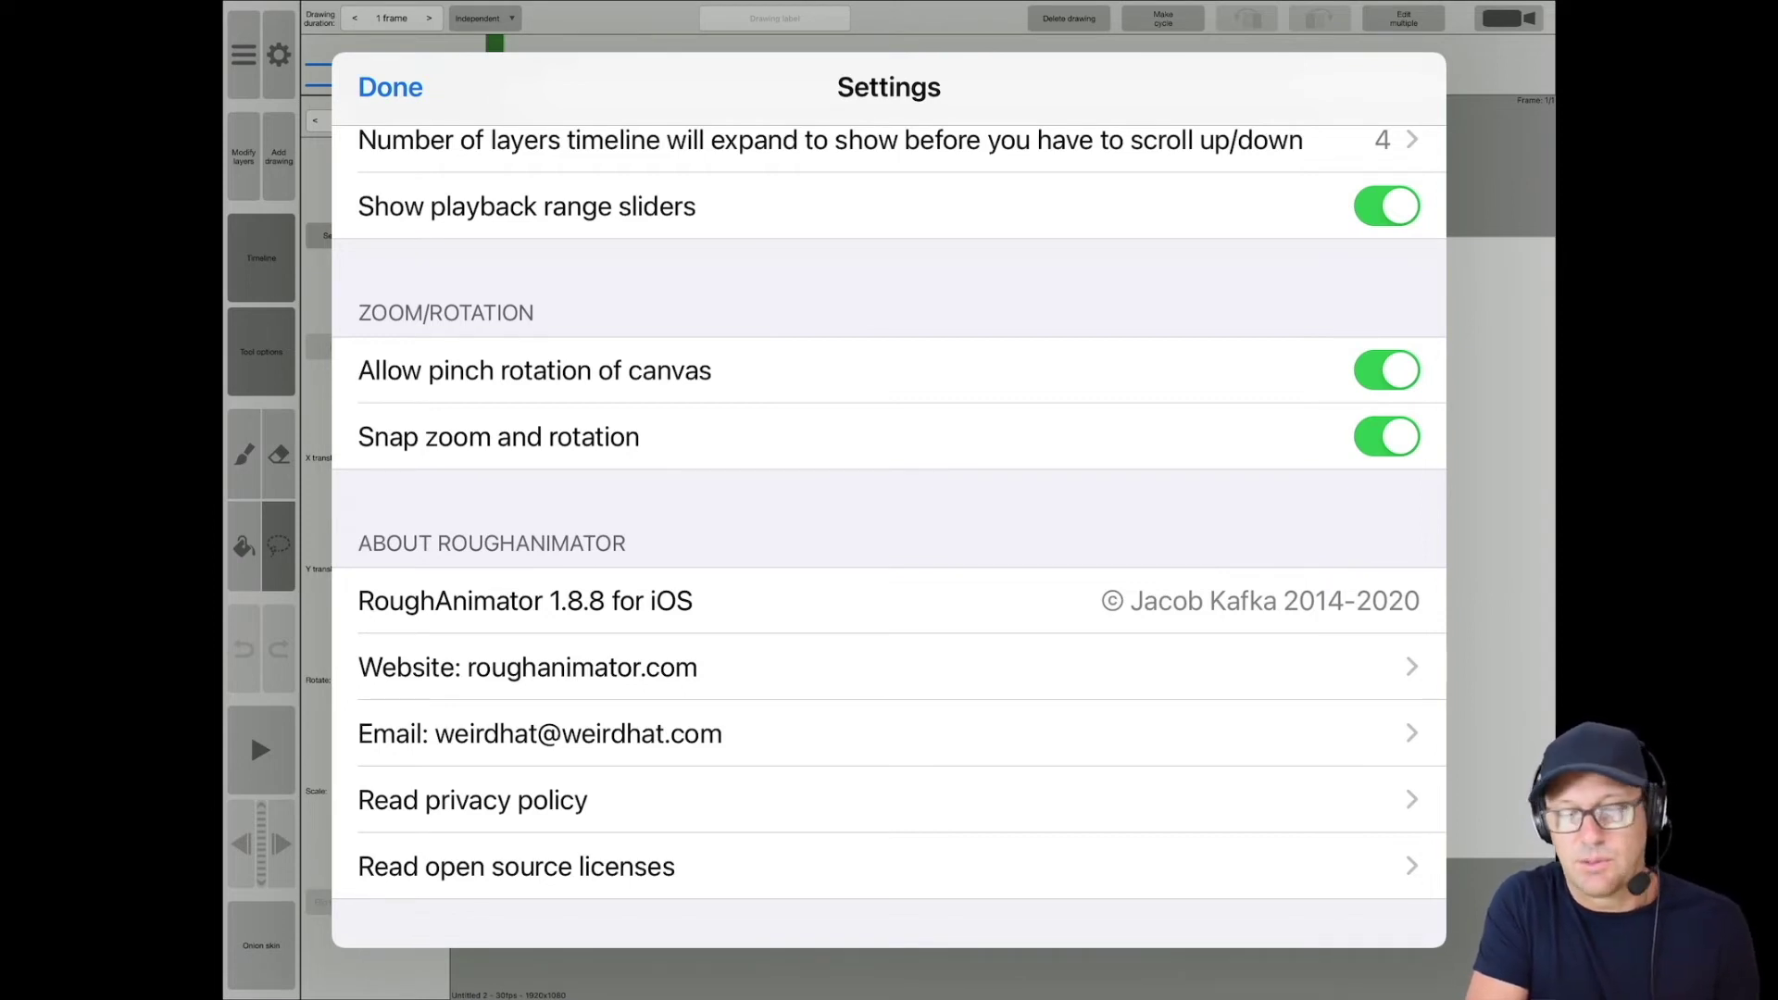
{"action": "left_click", "coordinate": [390, 87]}
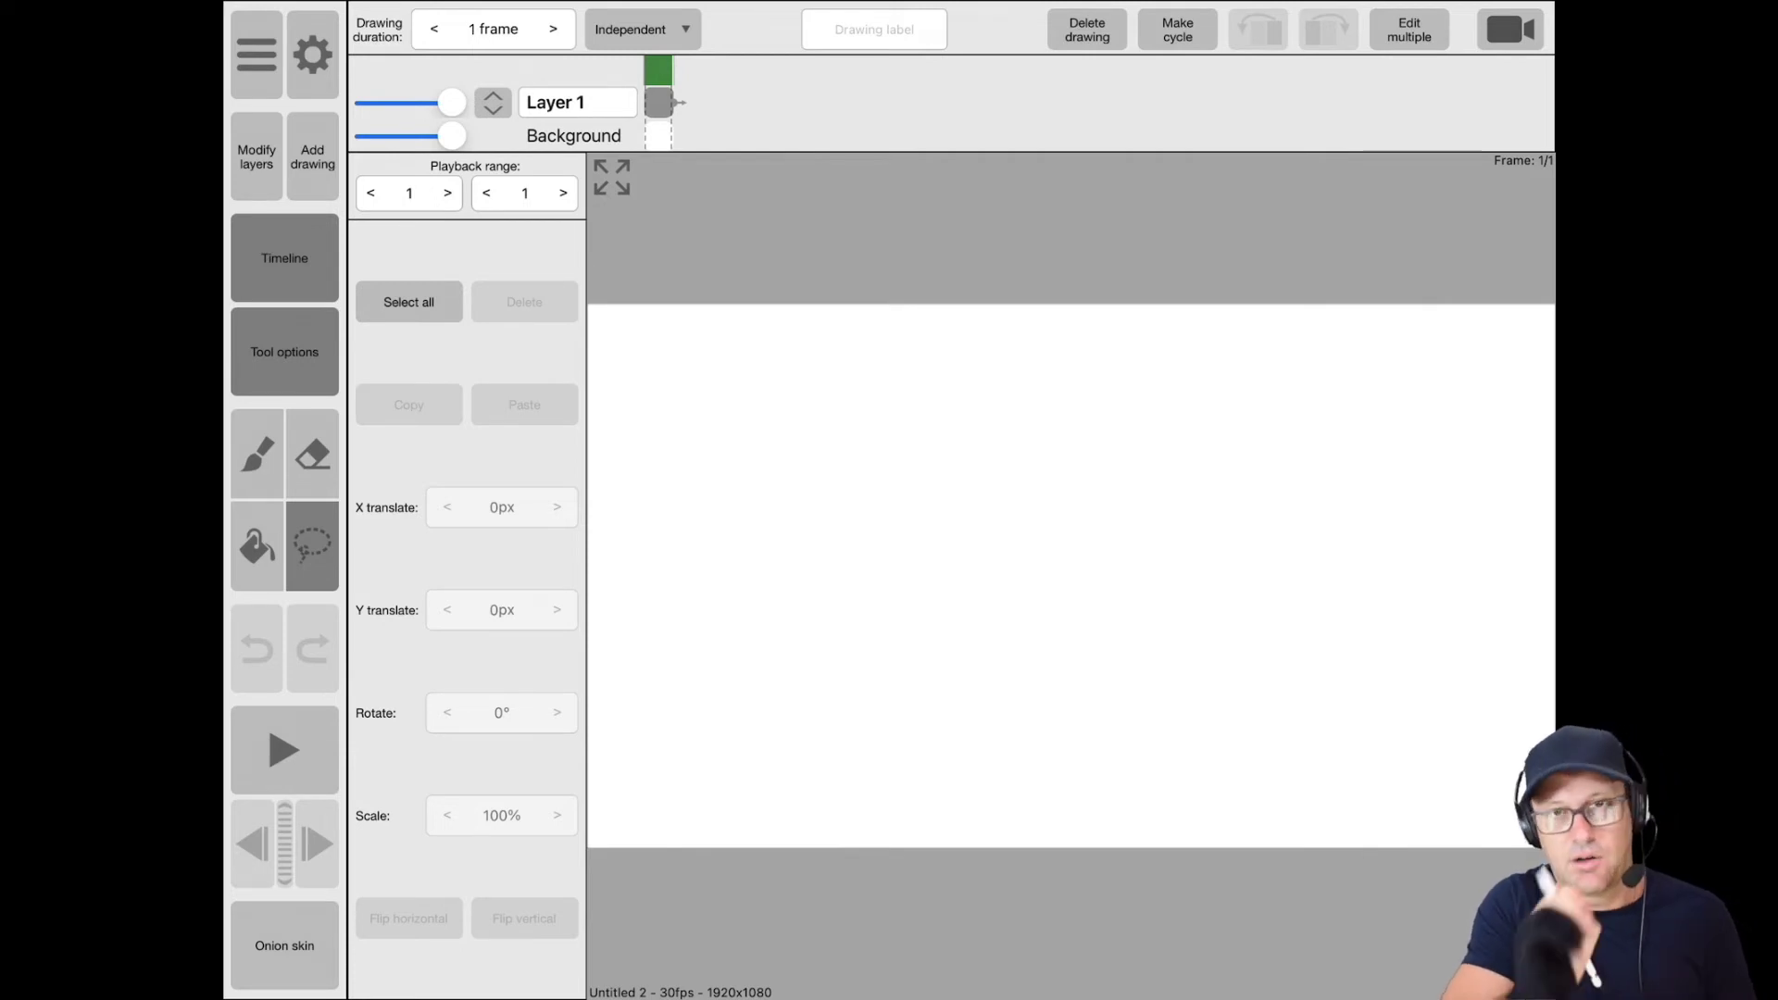
Undo the pink shape, switch to the Brush, and draw a wavy beige line across the canvas.
{"action": "left_click", "coordinate": [611, 177]}
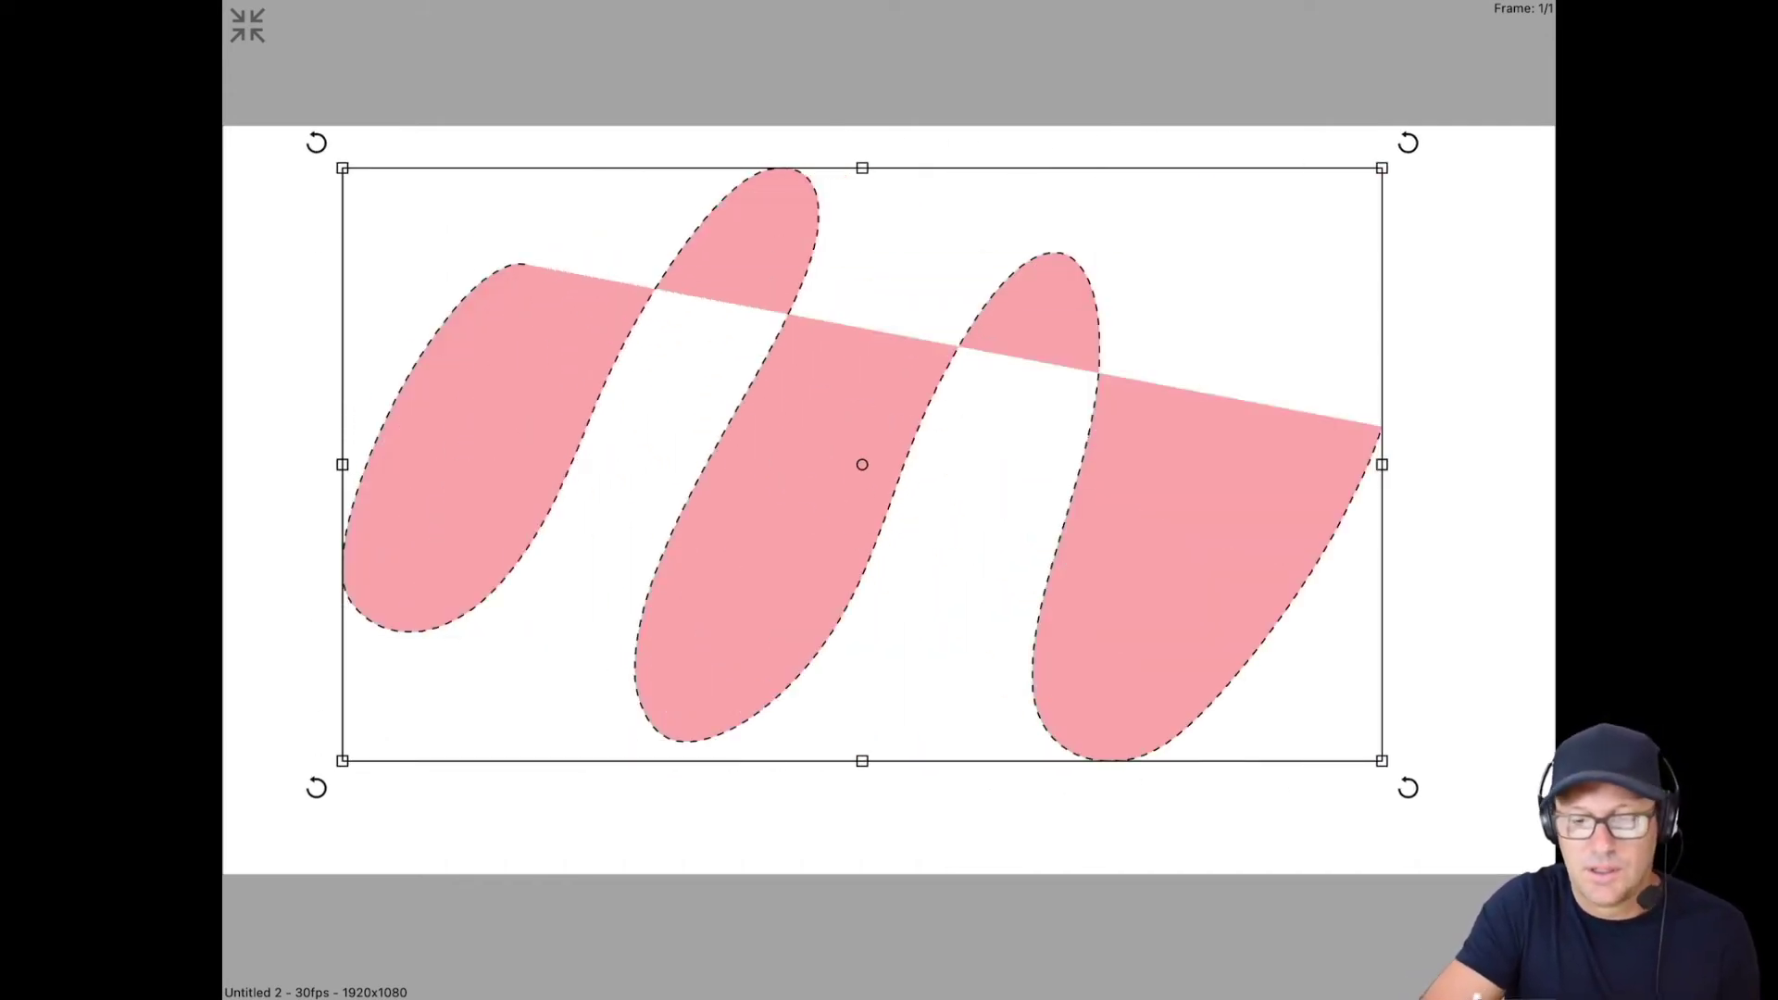
{"action": "key", "text": "ctrl+z"}
{"action": "left_click", "coordinate": [247, 25]}
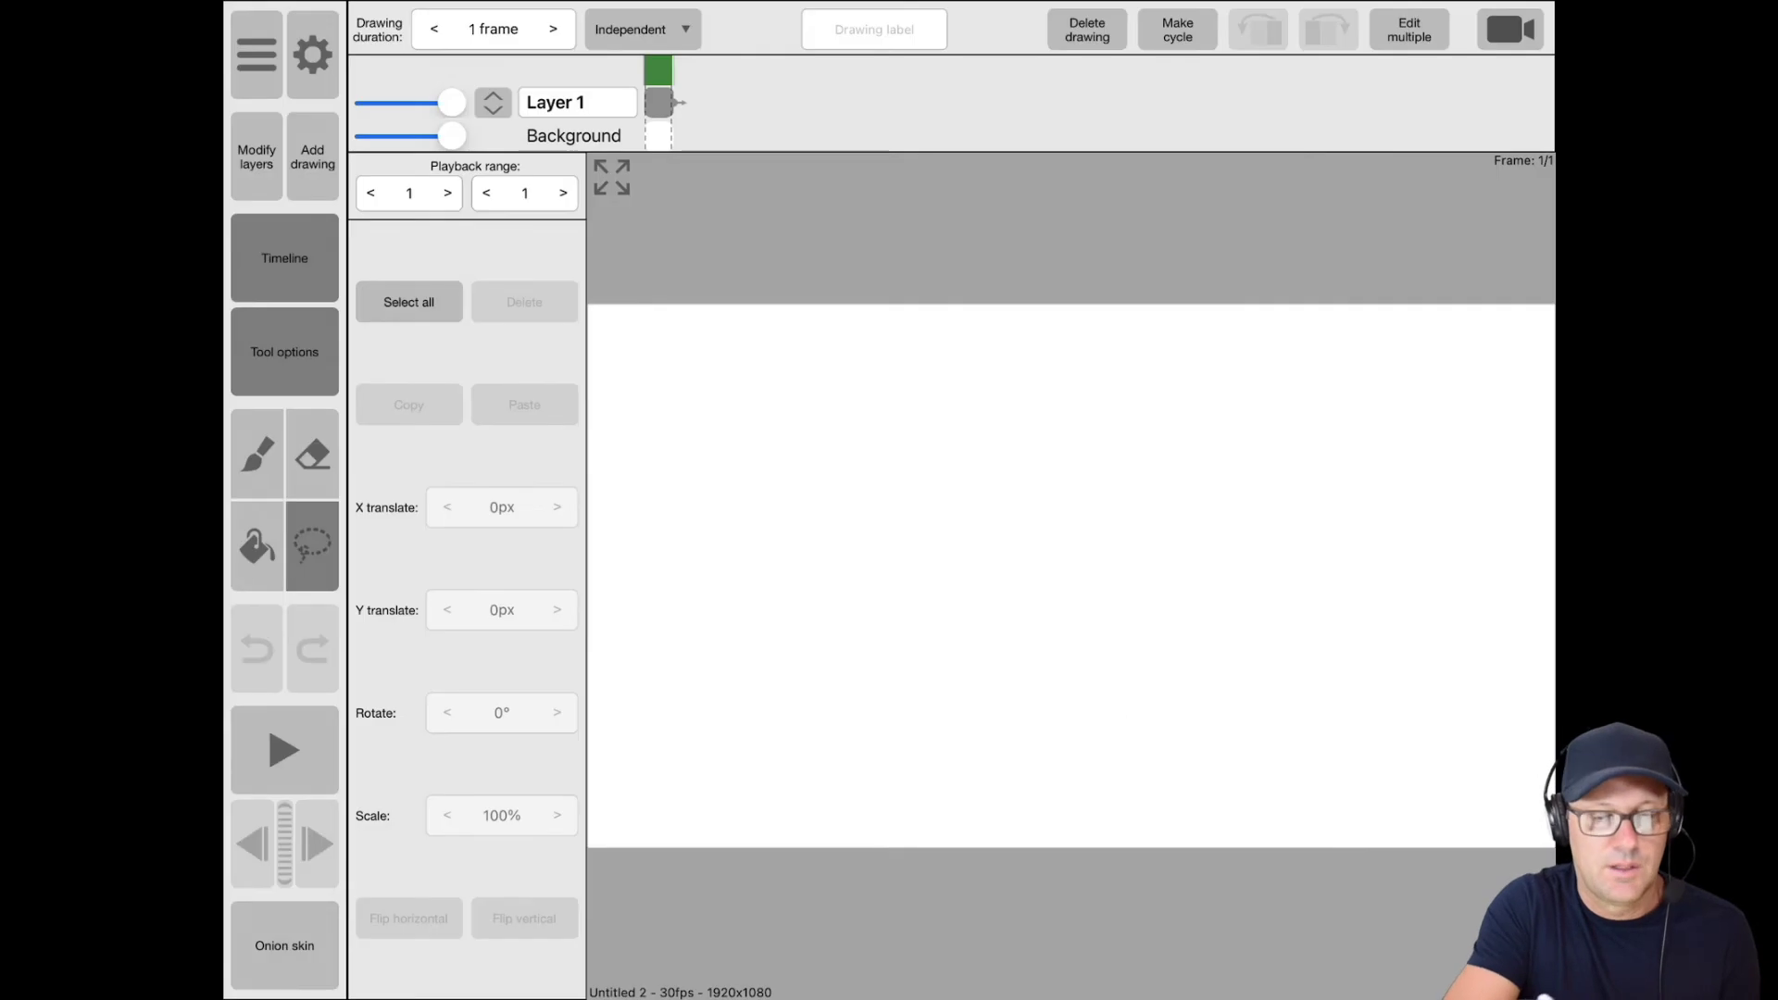
{"action": "left_click", "coordinate": [257, 453]}
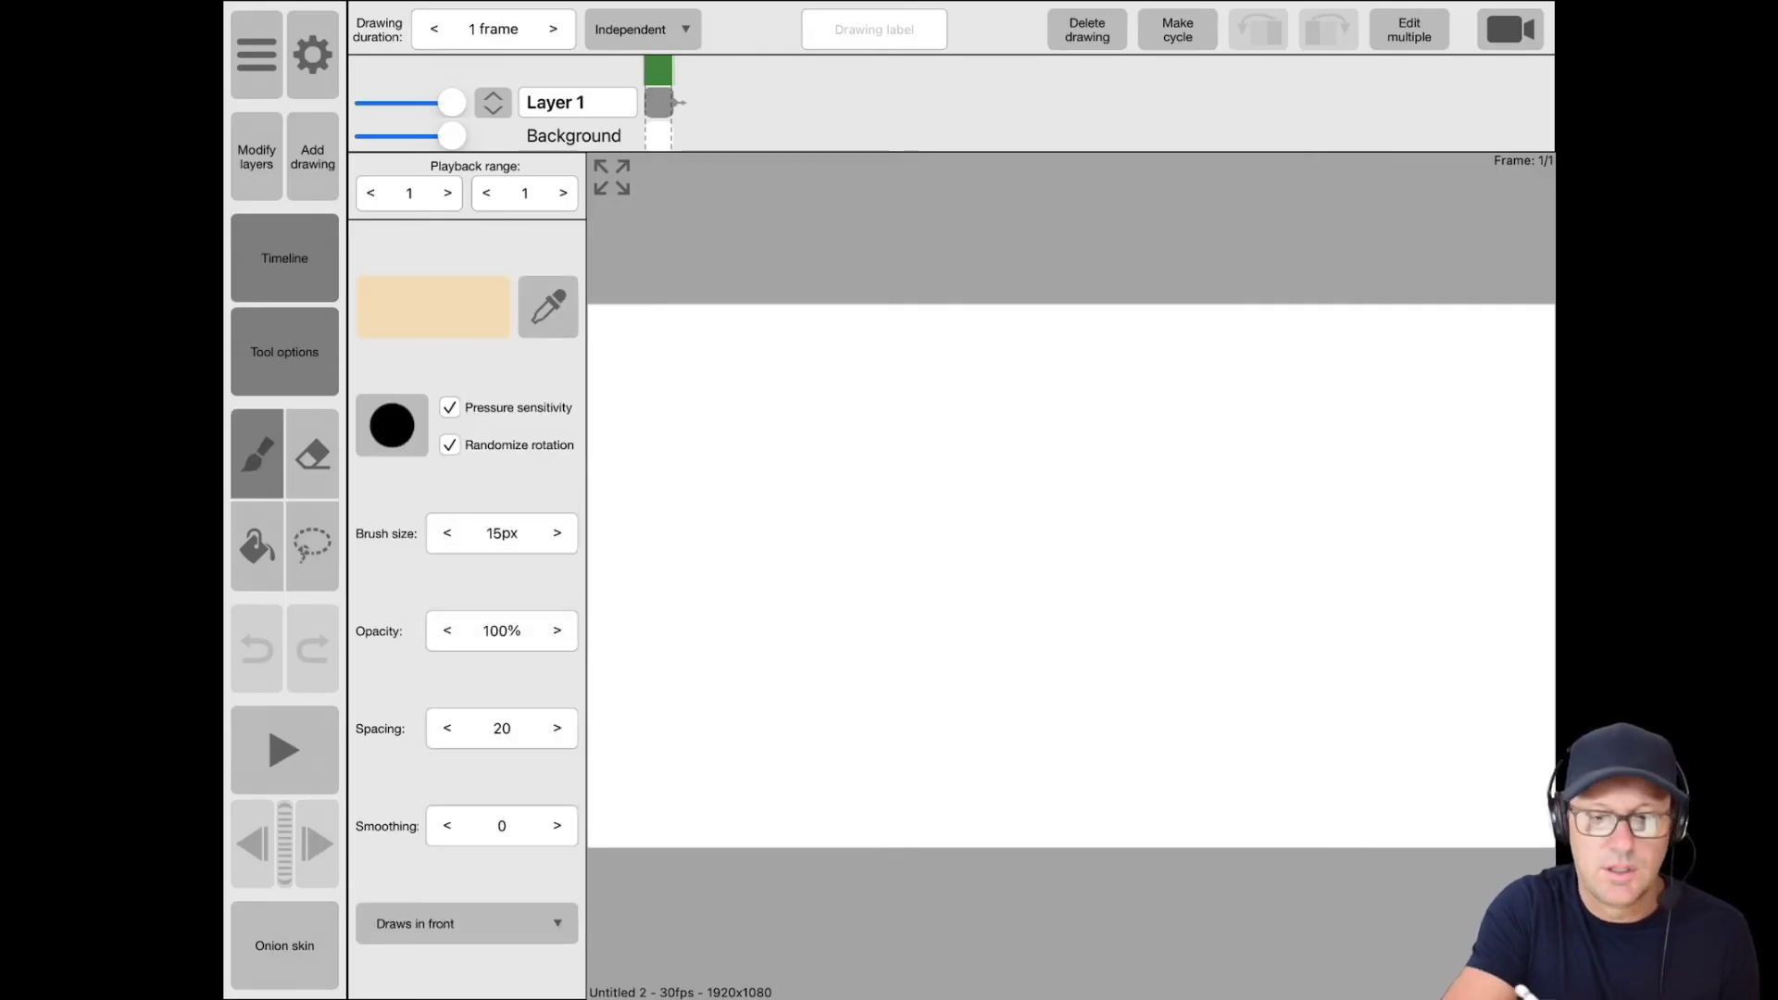
{"action": "left_click", "coordinate": [611, 176]}
{"action": "mouse_move", "coordinate": [429, 674]}
{"action": "left_mouse_down"}
{"action": "mouse_move", "coordinate": [725, 526]}
{"action": "mouse_move", "coordinate": [1036, 283]}
{"action": "mouse_move", "coordinate": [1373, 350]}
{"action": "left_mouse_up"}
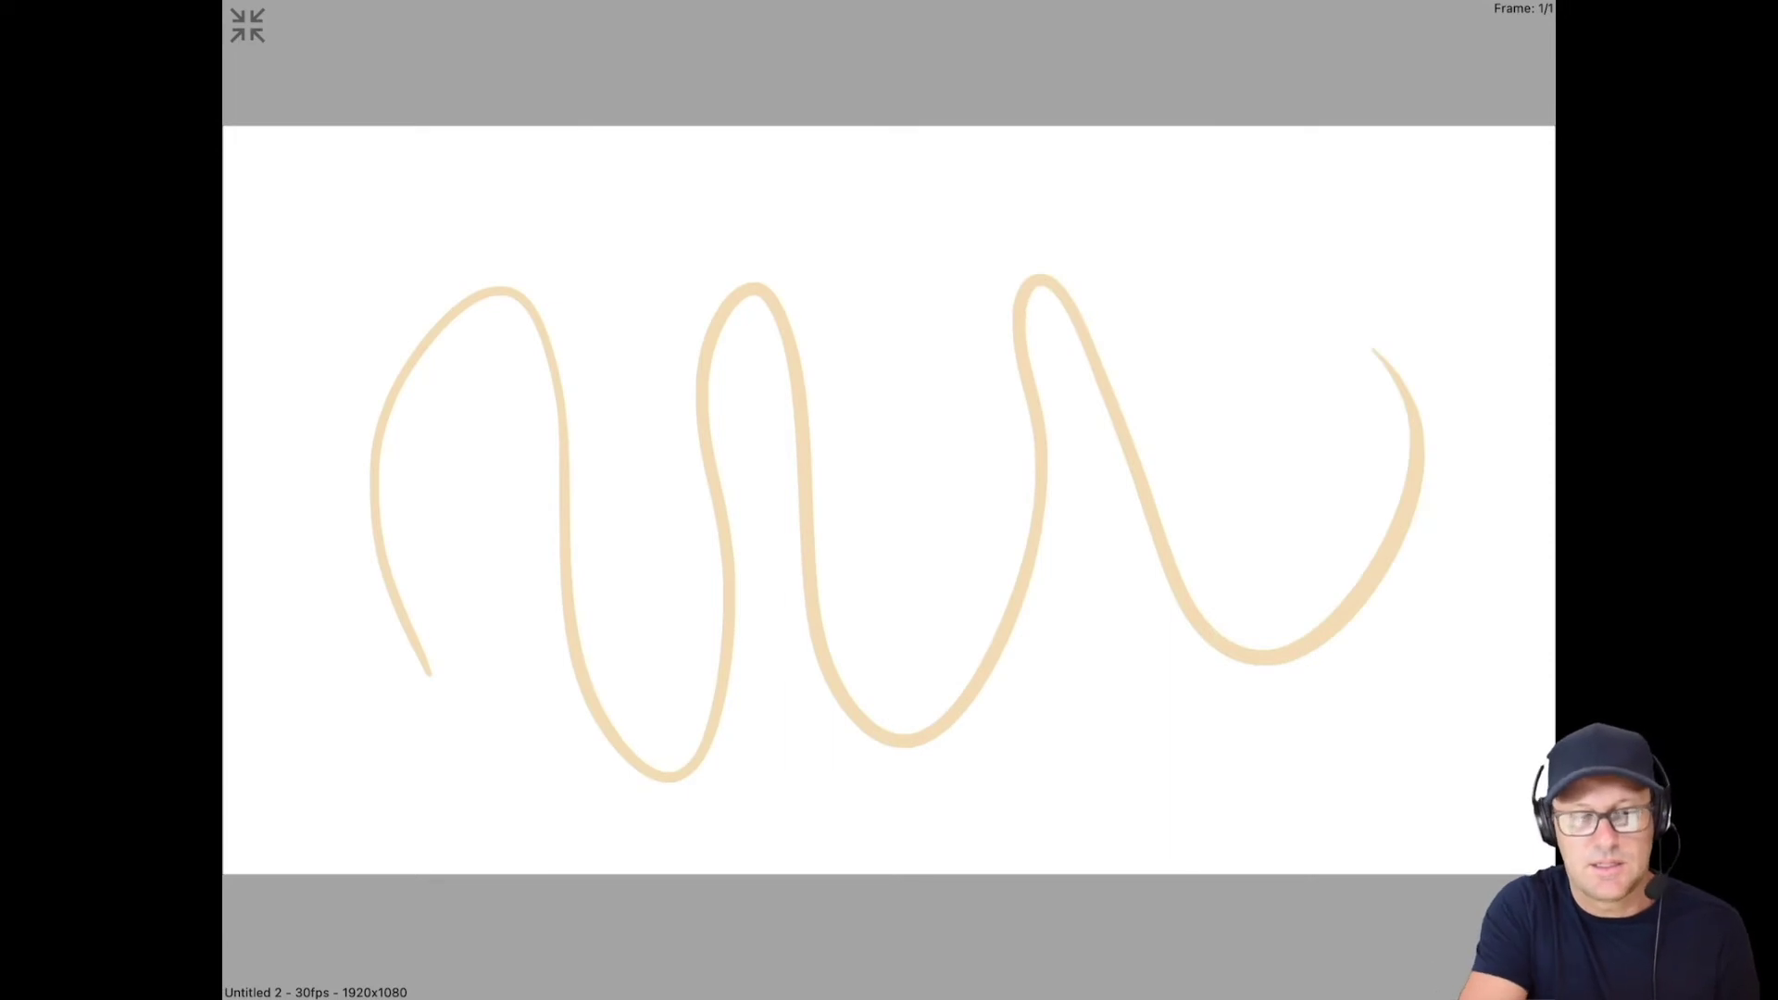
{"action": "left_click", "coordinate": [247, 25]}
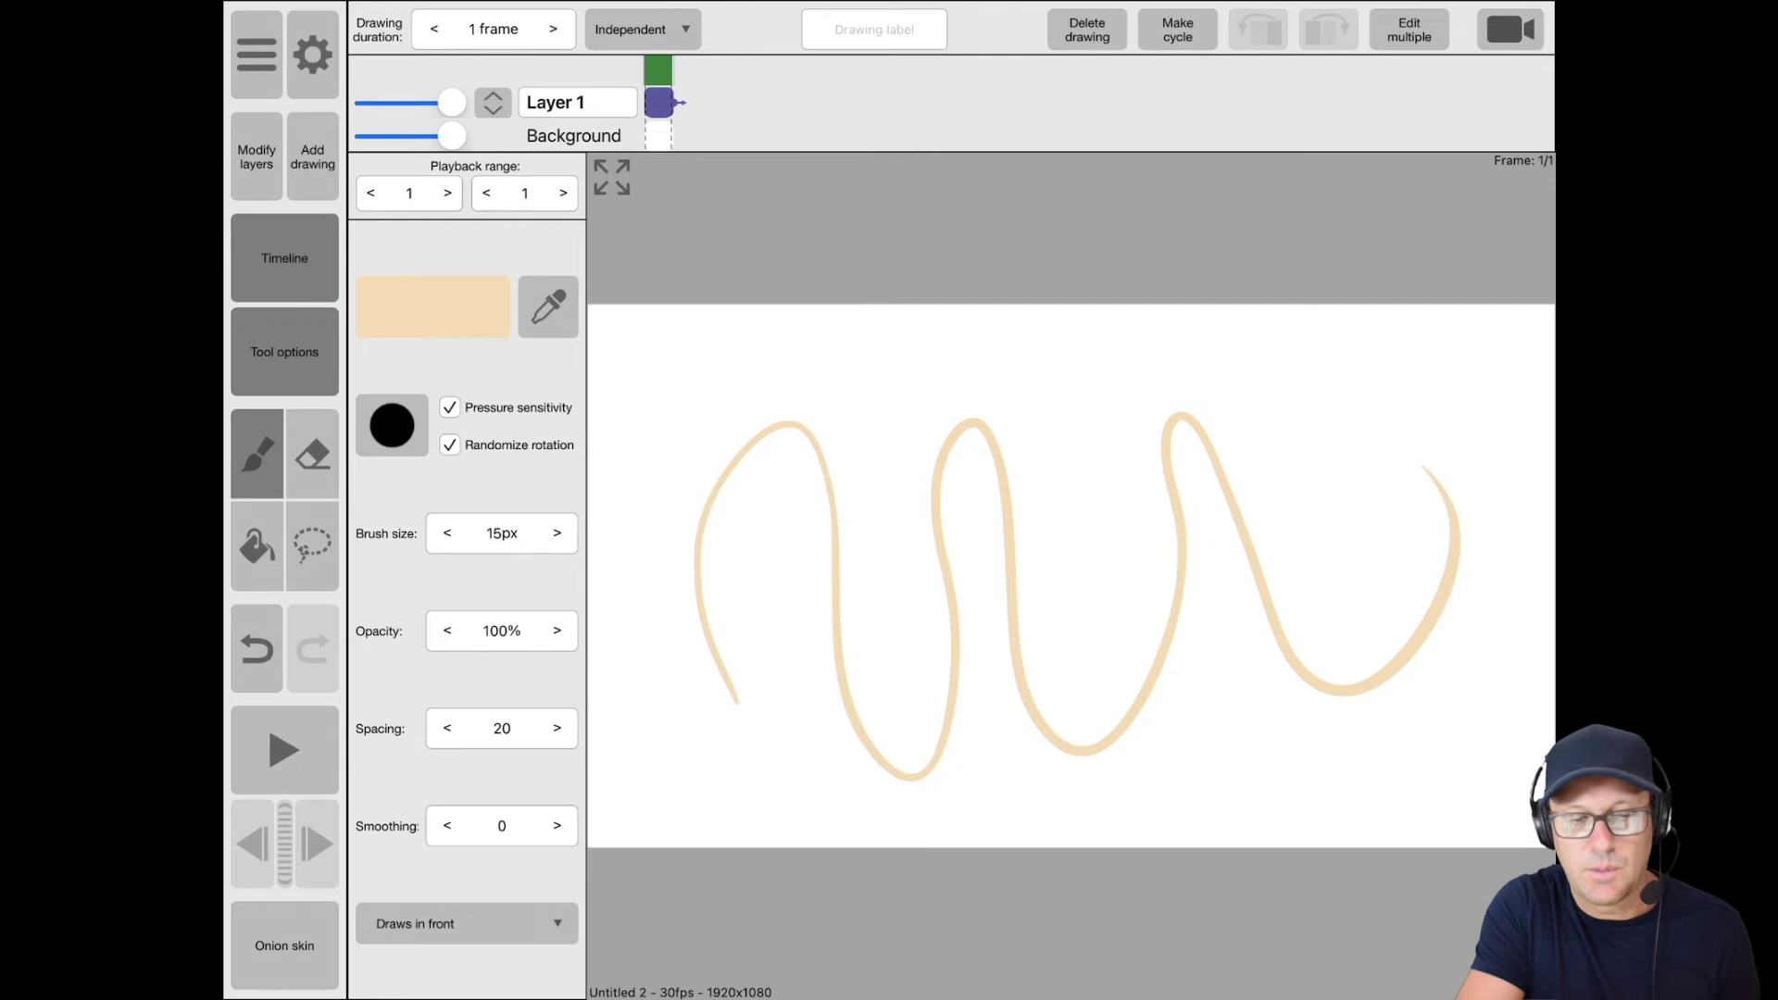
Draw four short diagonal strokes above the wavy line in full-screen canvas view.
{"action": "left_click", "coordinate": [611, 176]}
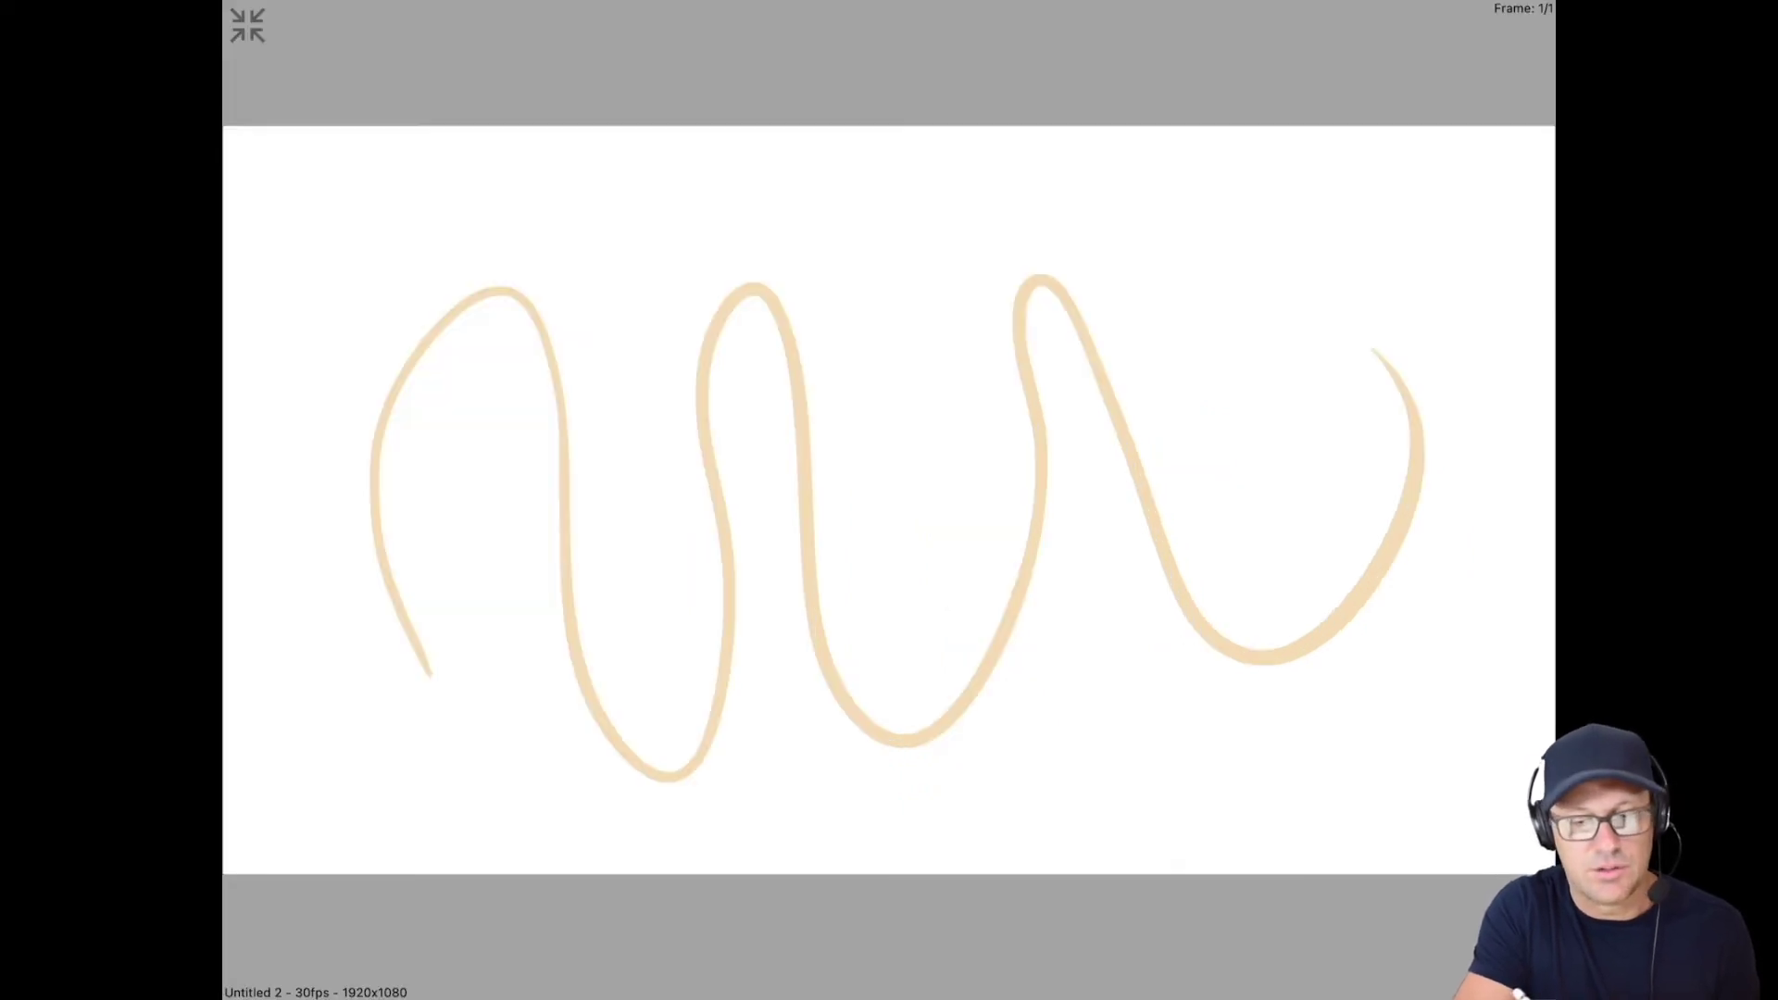
{"action": "left_click_drag", "start_coordinate": [597, 348], "coordinate": [748, 216]}
{"action": "left_click_drag", "start_coordinate": [667, 324], "coordinate": [841, 214]}
{"action": "left_click_drag", "start_coordinate": [754, 311], "coordinate": [915, 230]}
{"action": "left_click_drag", "start_coordinate": [827, 330], "coordinate": [1038, 252]}
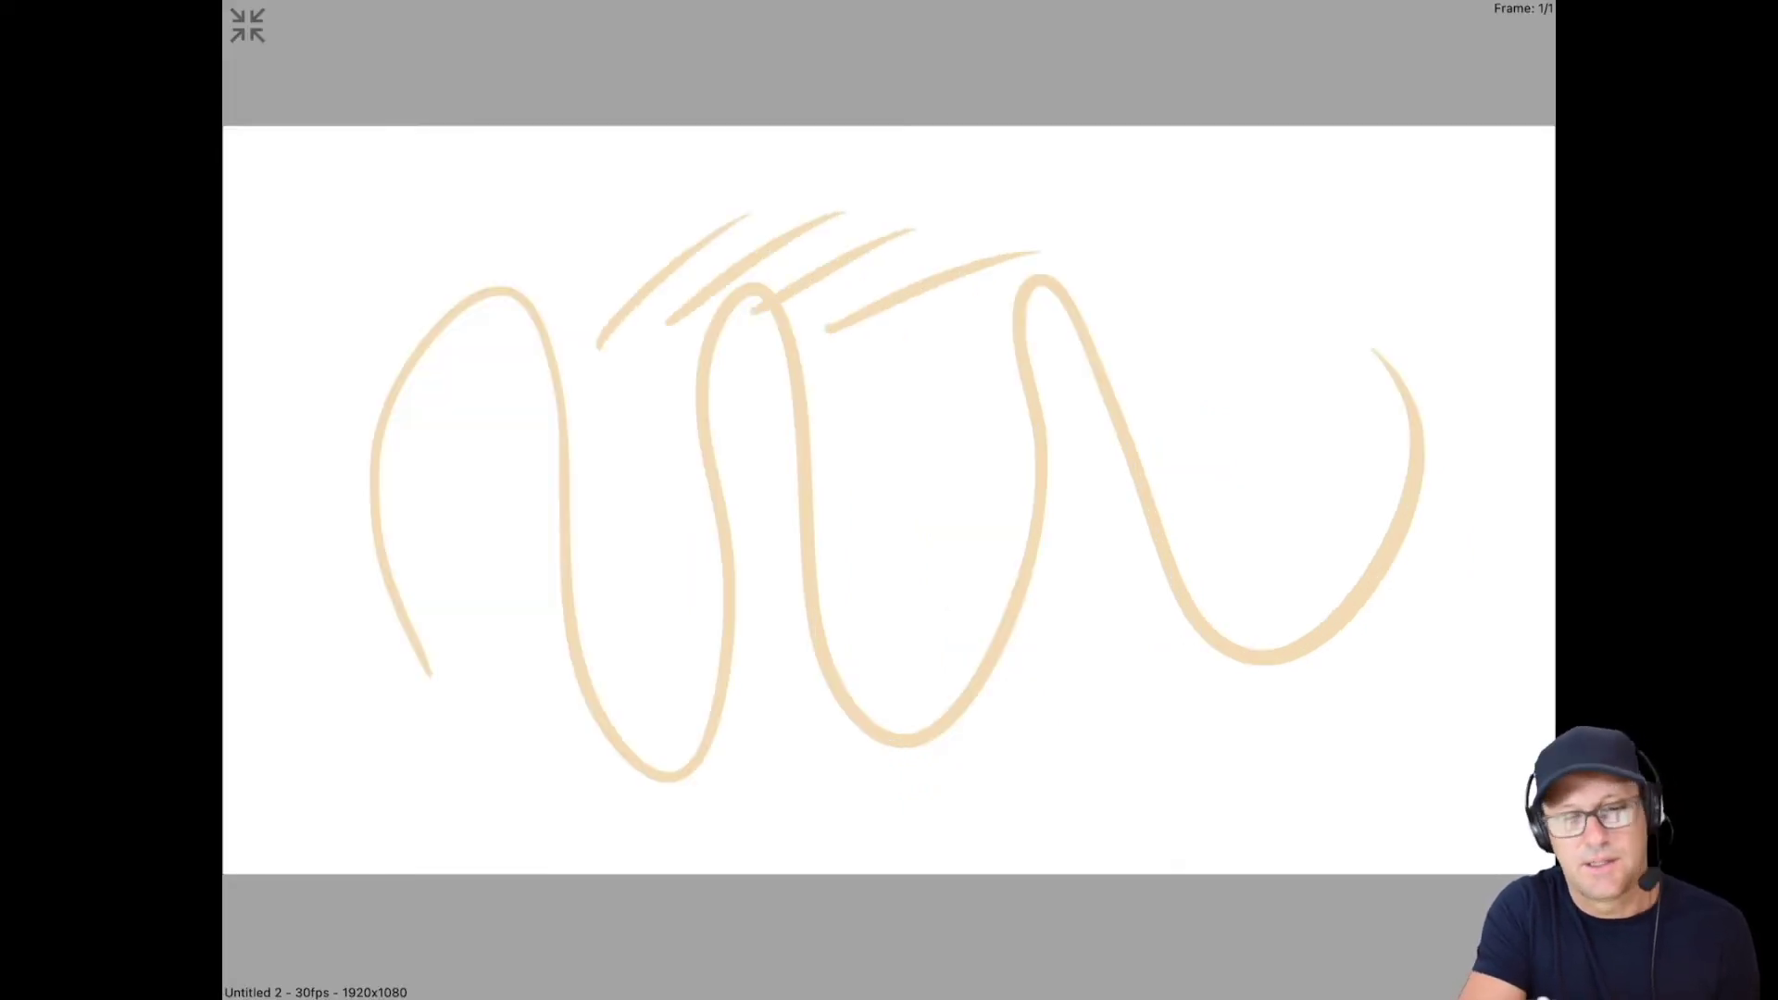
{"action": "left_click", "coordinate": [248, 25]}
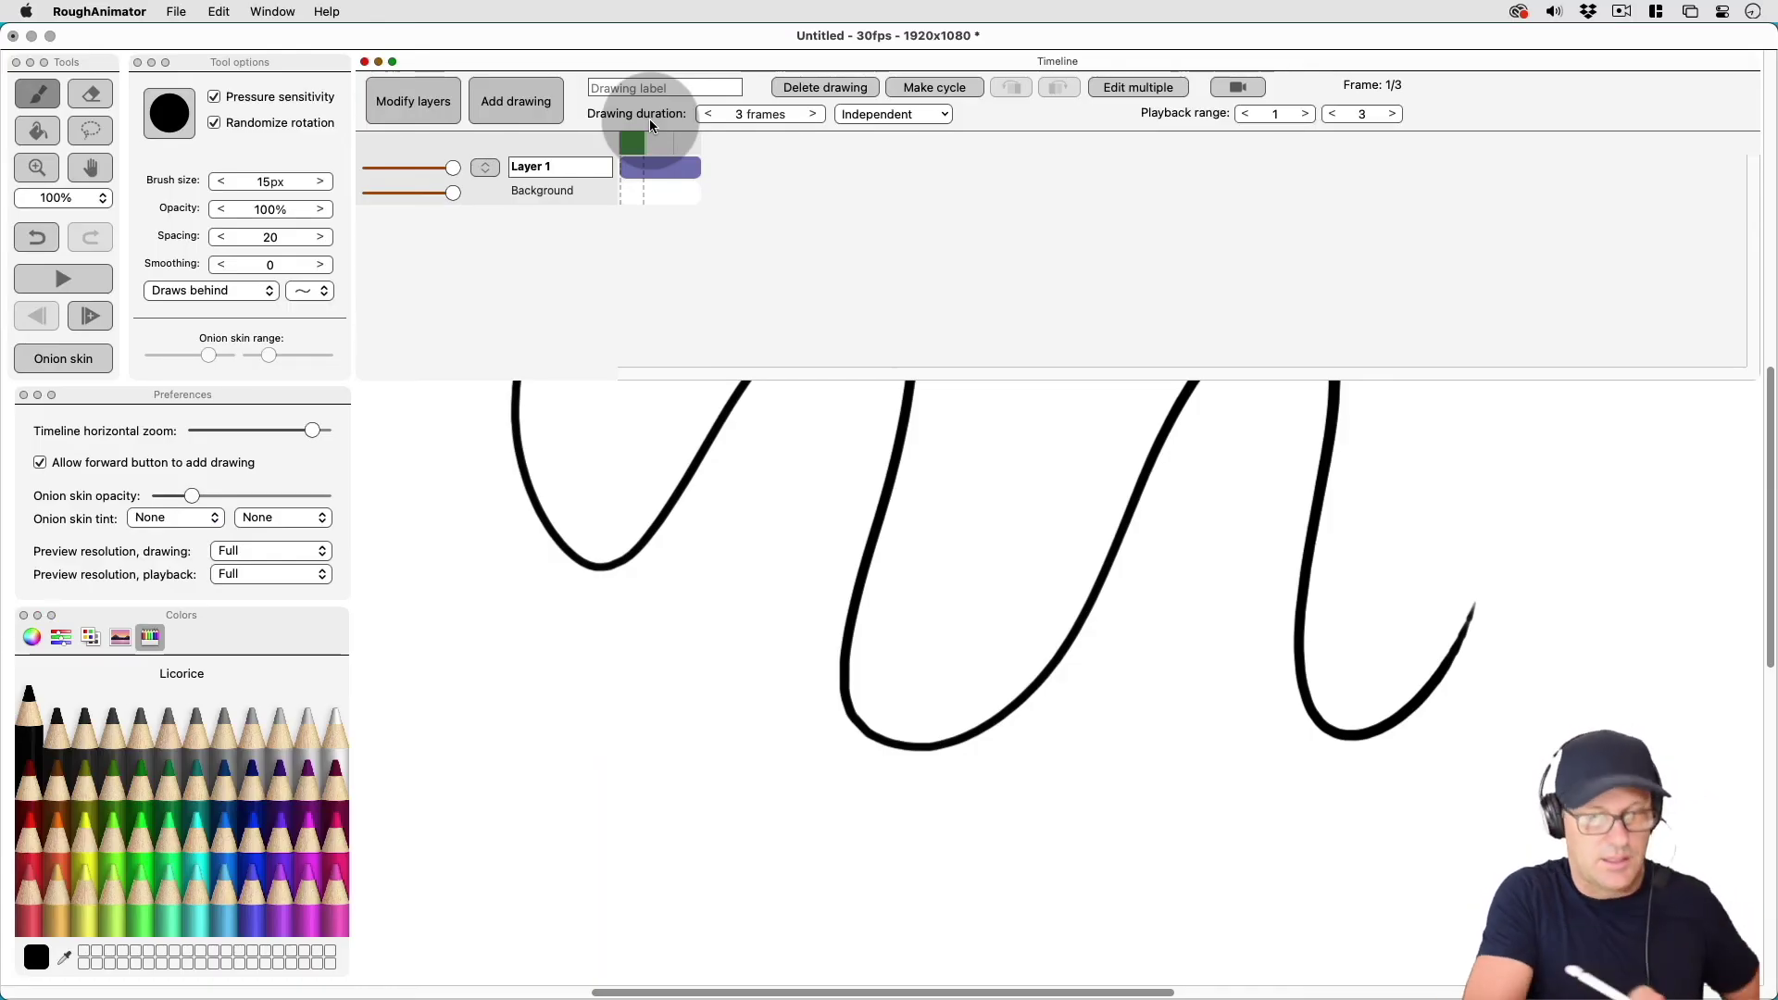
Set canvas zoom to 50%, pan the view down and right, and drag the Timeline panel smaller.
{"action": "mouse_move", "coordinate": [1030, 994]}
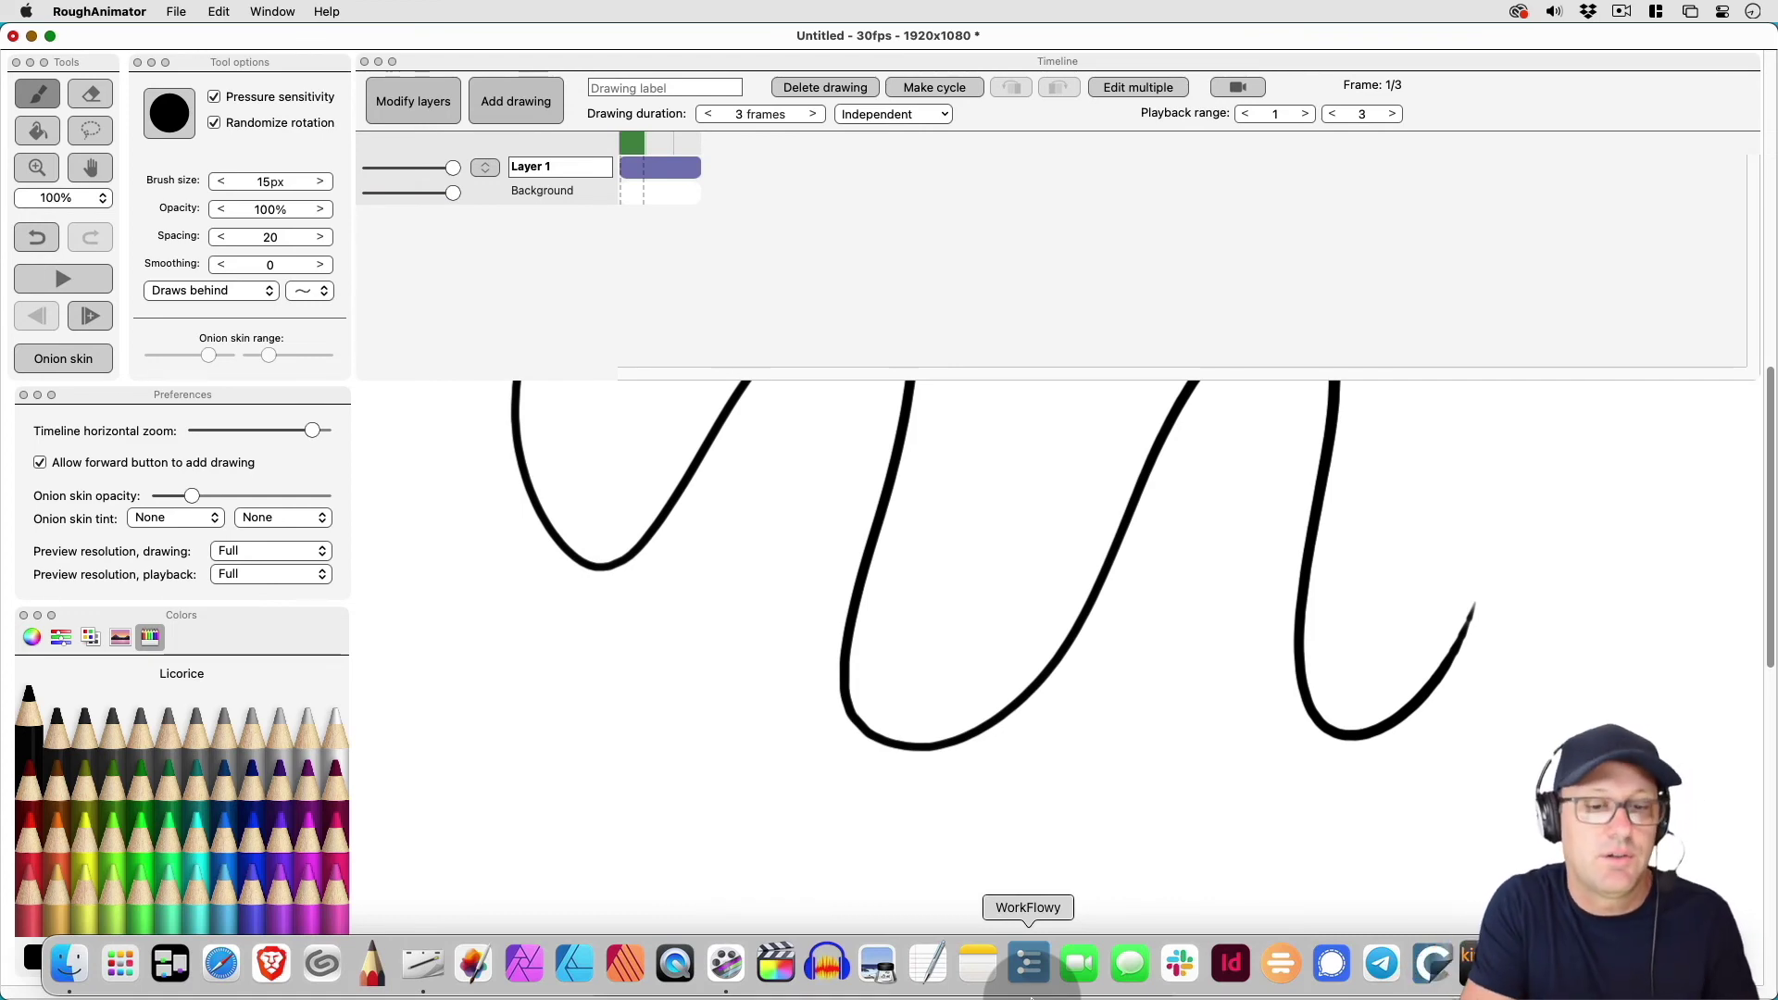
{"action": "left_click", "coordinate": [76, 197]}
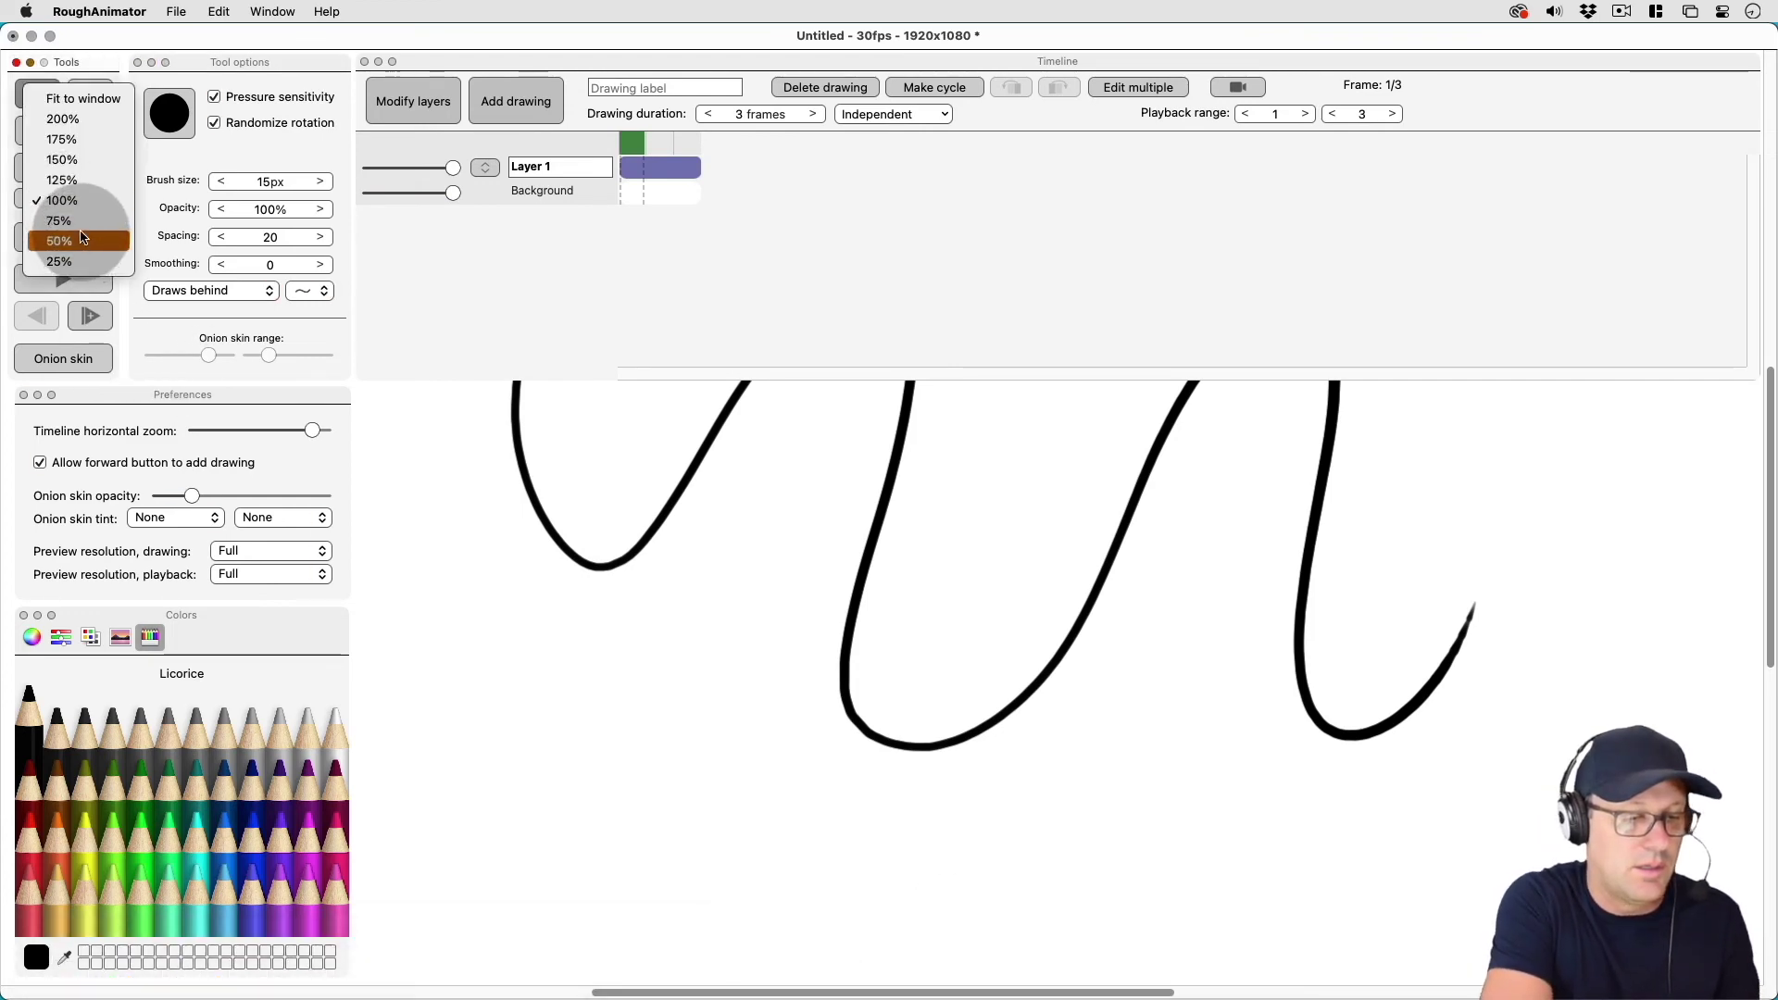
{"action": "left_click", "coordinate": [115, 242]}
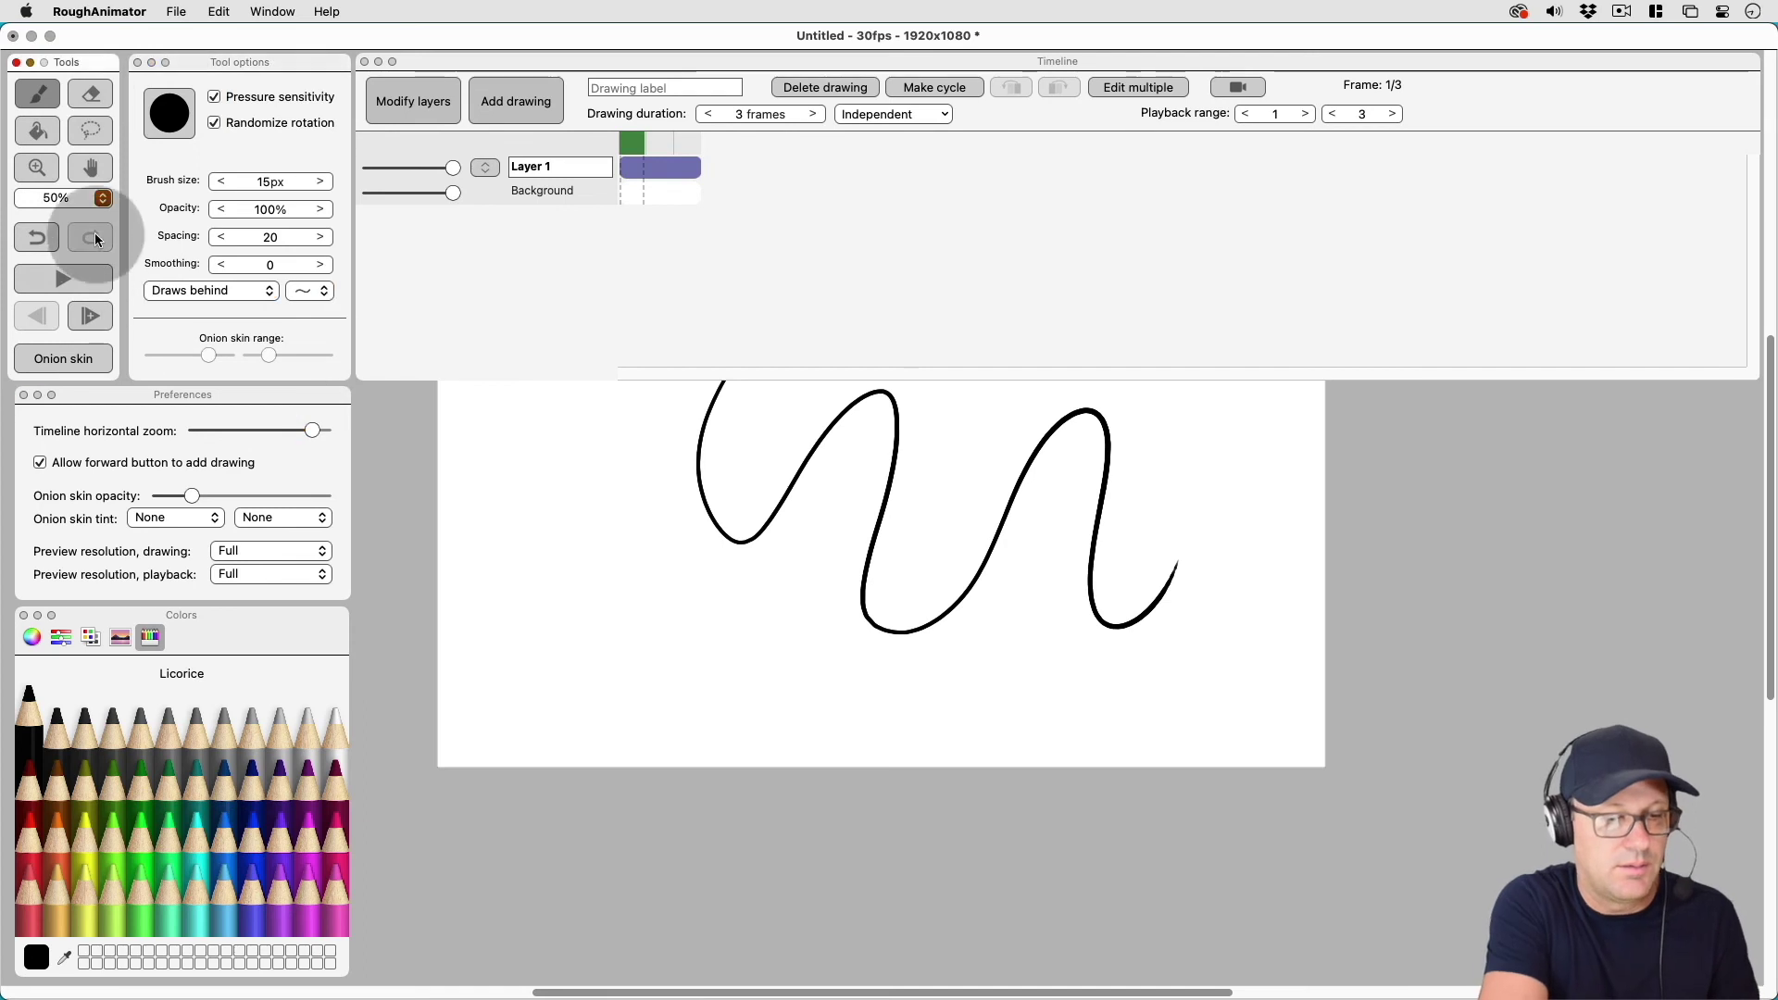
{"action": "left_click_drag", "start_coordinate": [635, 496], "coordinate": [681, 581]}
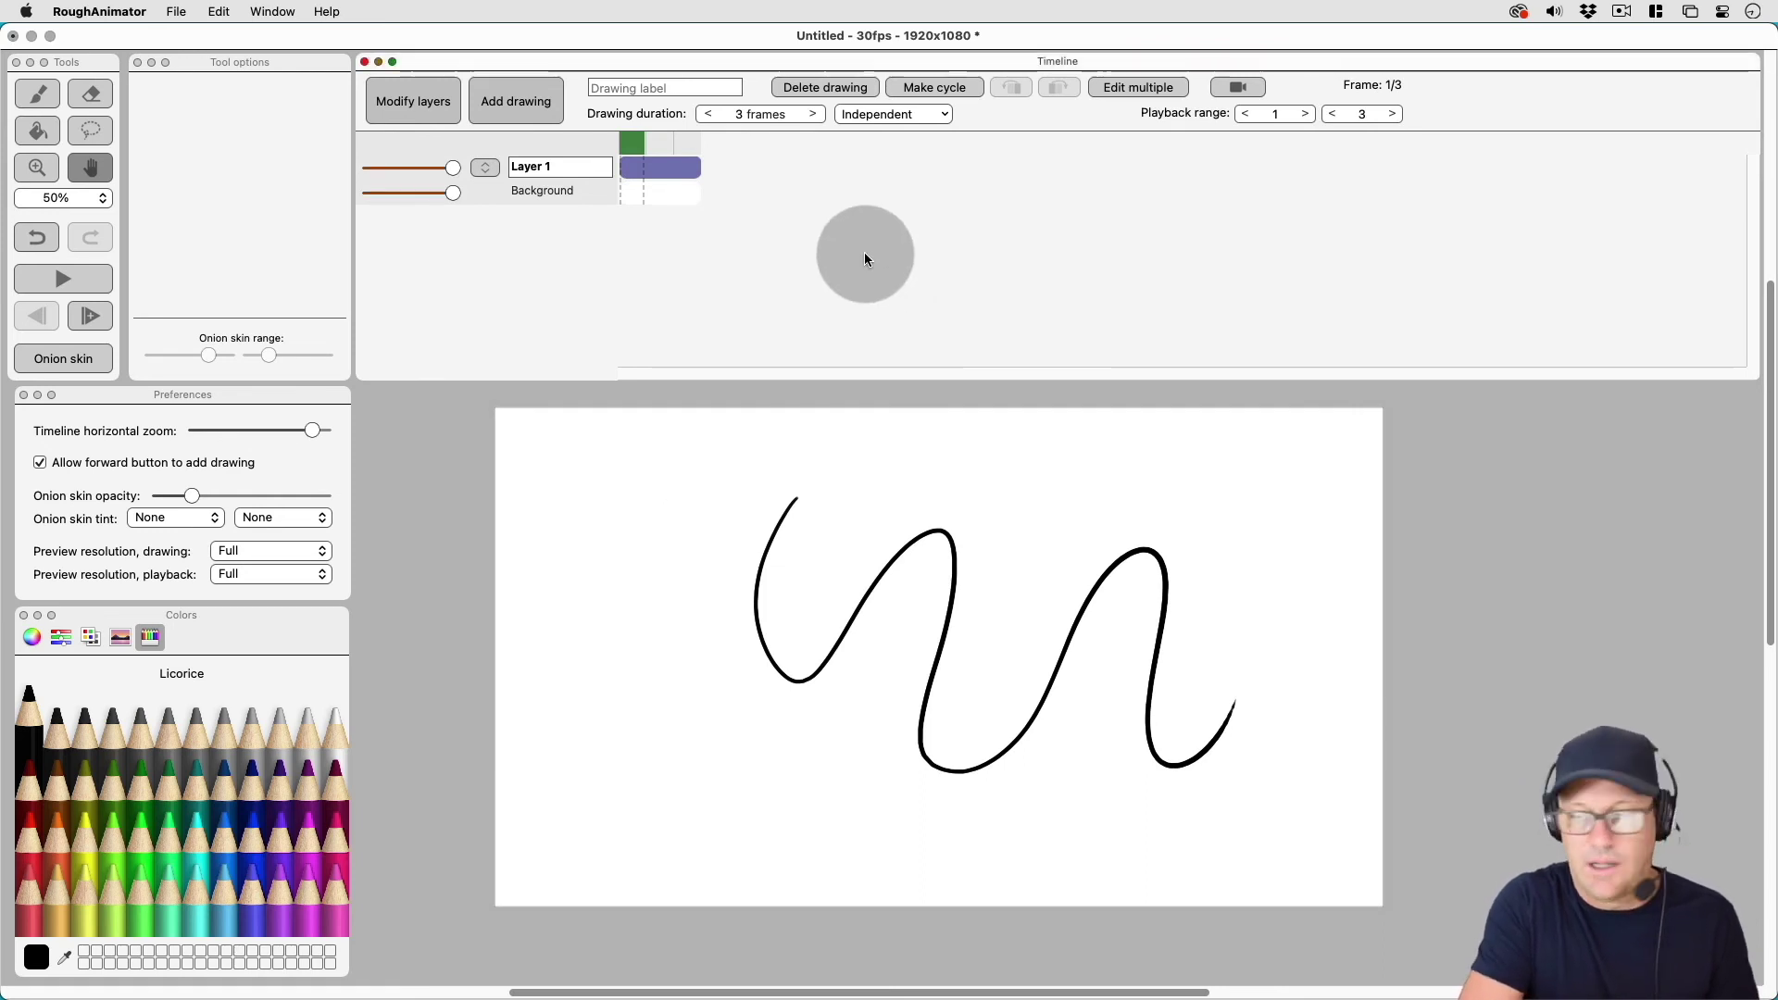
{"action": "left_click_drag", "start_coordinate": [1750, 377], "coordinate": [1704, 361]}
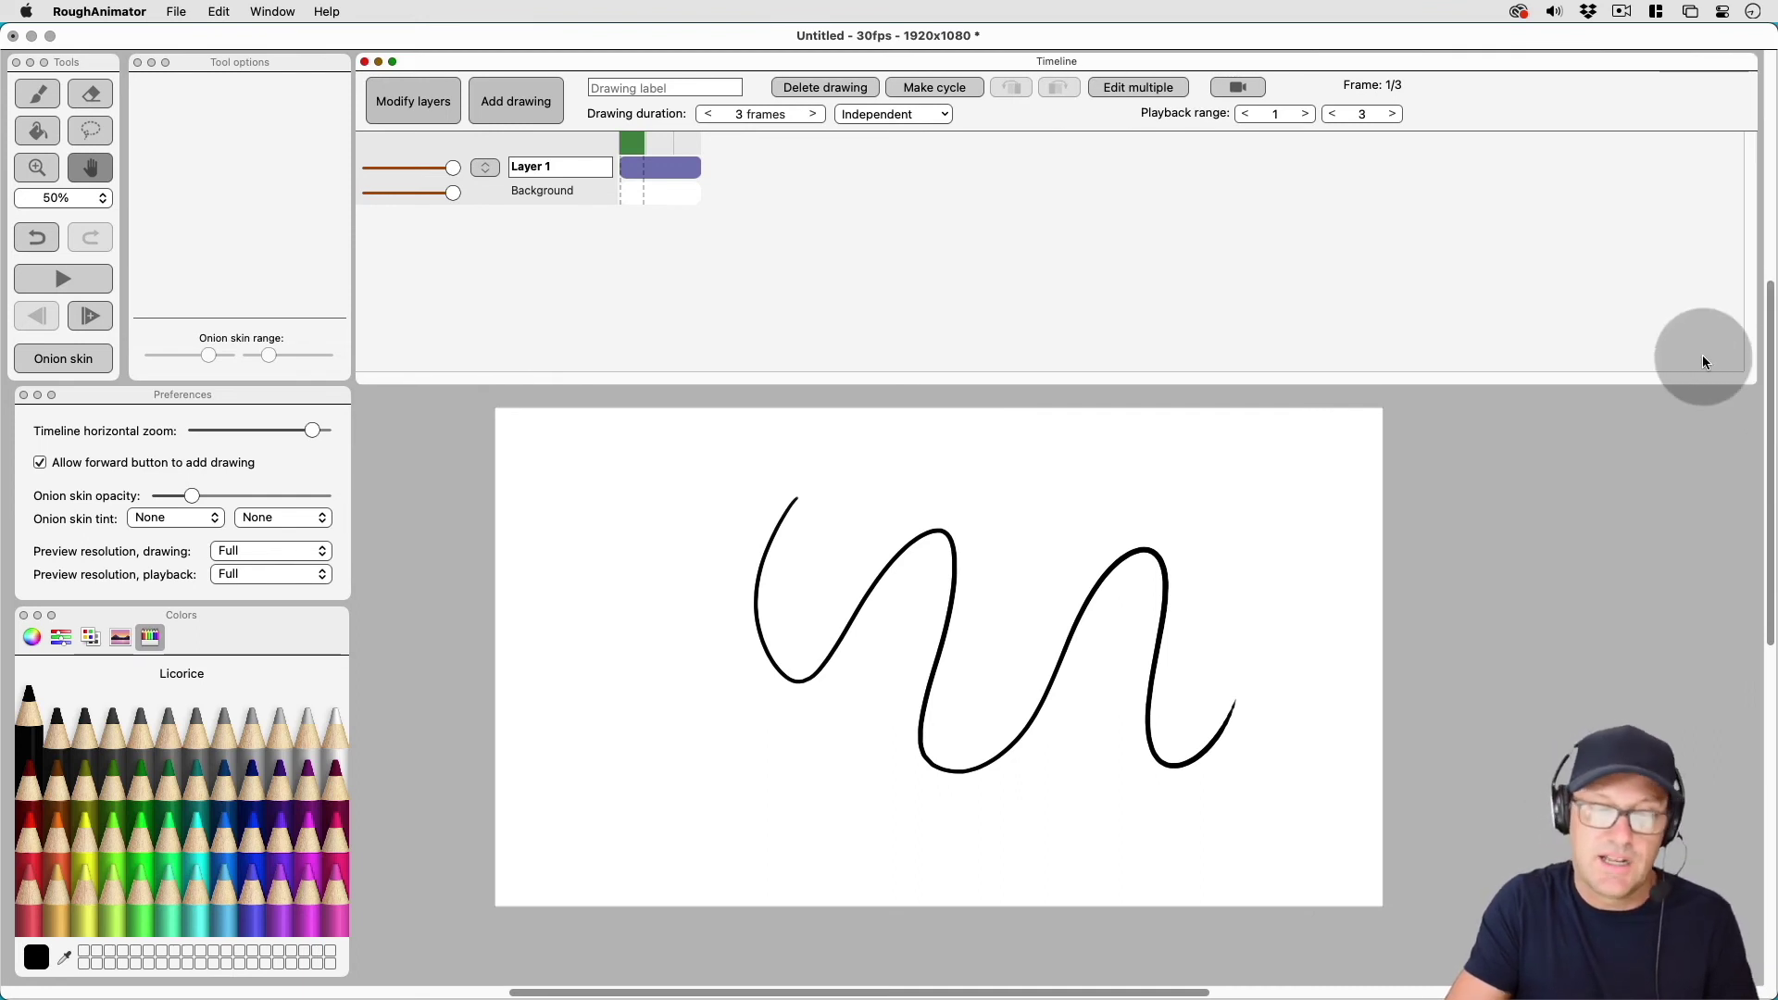